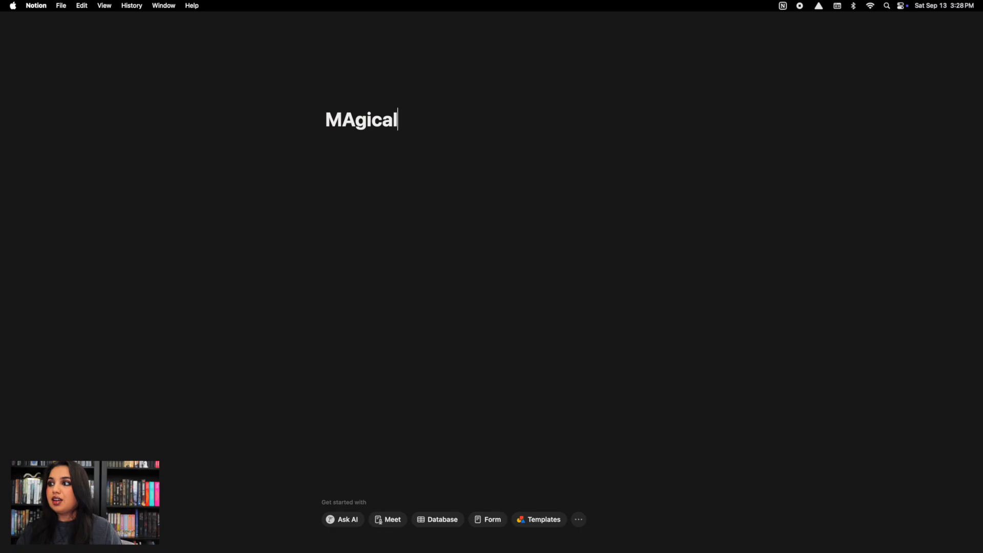
# Step: Title the new page "Magical Dark Academia"
pyautogui.write('agcia')
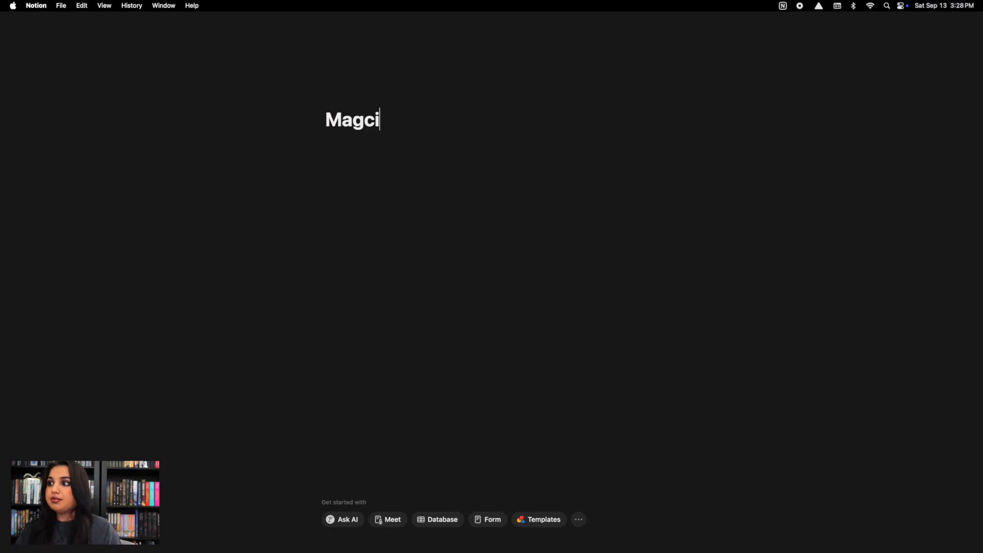
pyautogui.press('BackSpace')
pyautogui.press('BackSpace')
pyautogui.press('BackSpace')
pyautogui.write('ical Dark Ade')
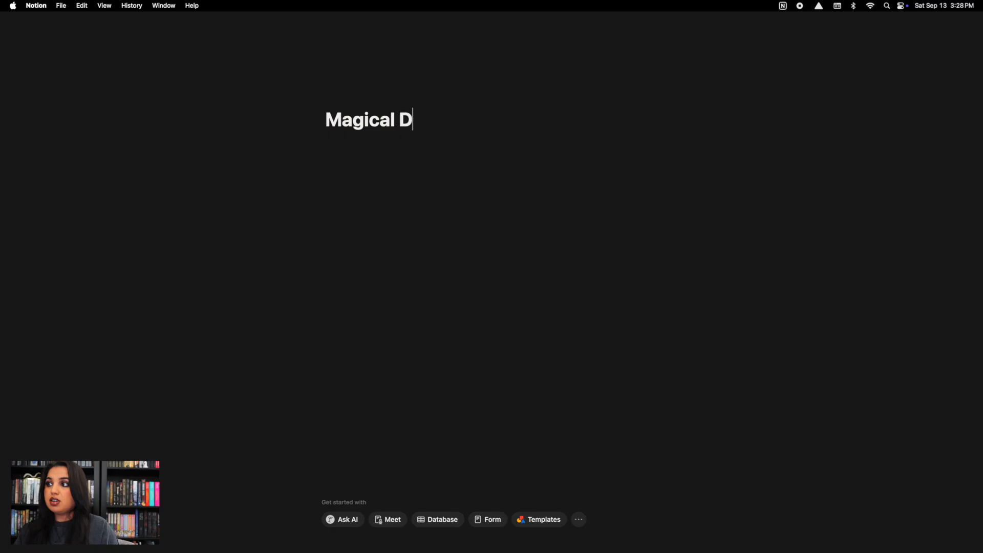
pyautogui.press('BackSpace')
pyautogui.press('BackSpace')
pyautogui.write('ark Aa')
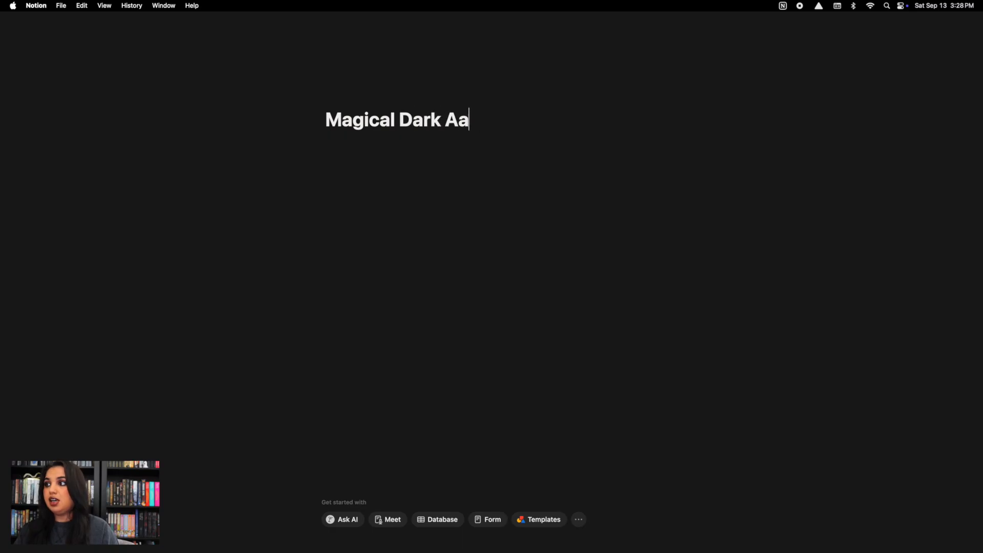
pyautogui.press('BackSpace')
pyautogui.write('cade')
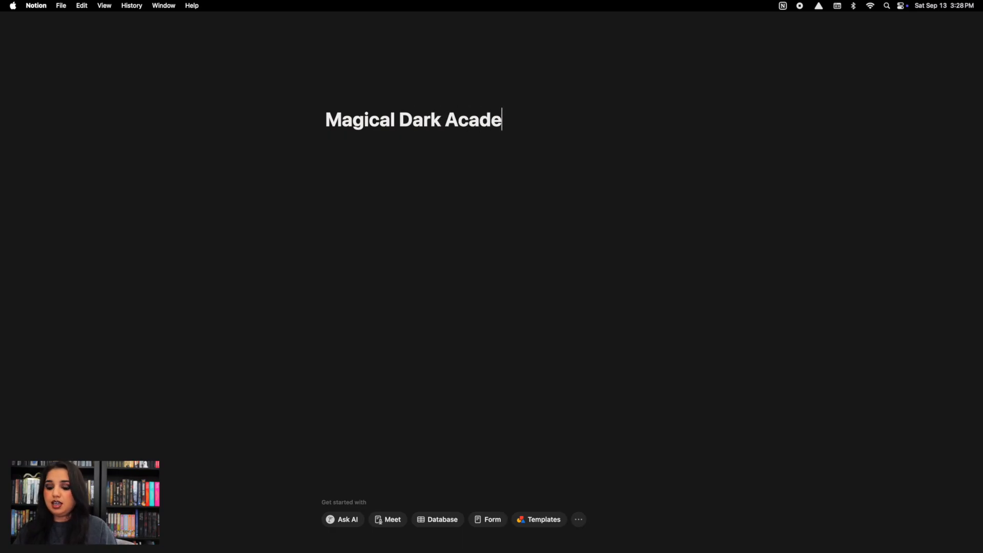
pyautogui.write('mia')
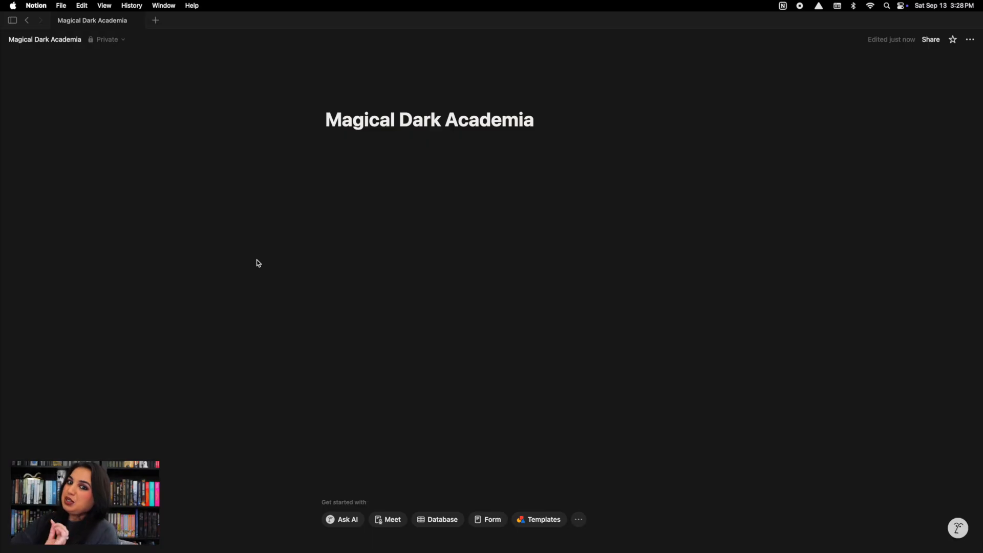
pyautogui.click(655, 149)
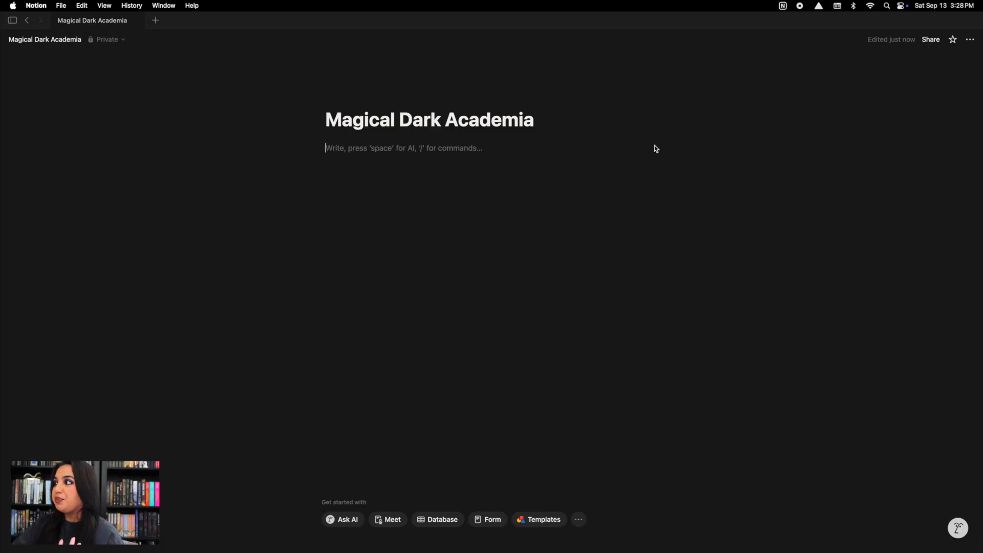
# Step: Set the page font to Serif and turn on full width for the page
pyautogui.click(970, 40)
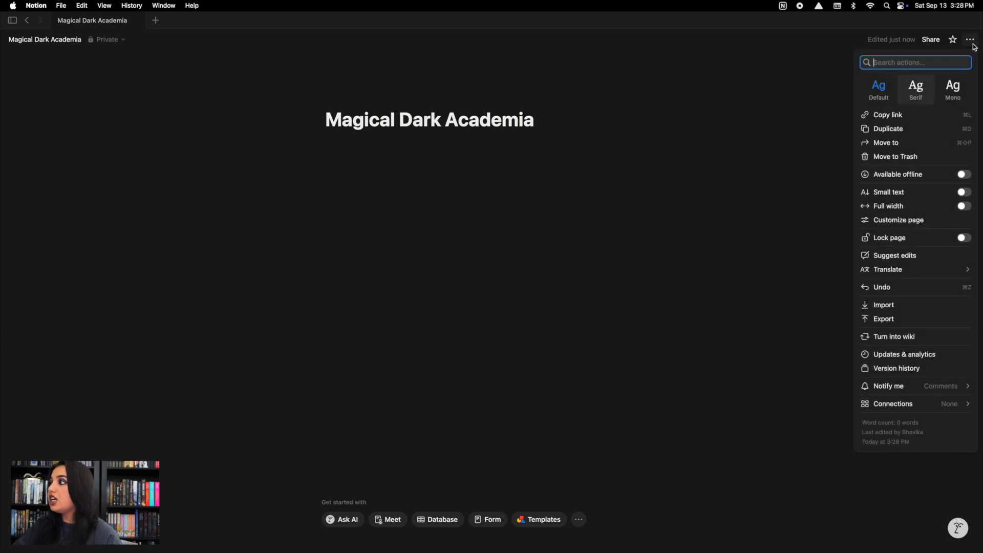
pyautogui.click(915, 90)
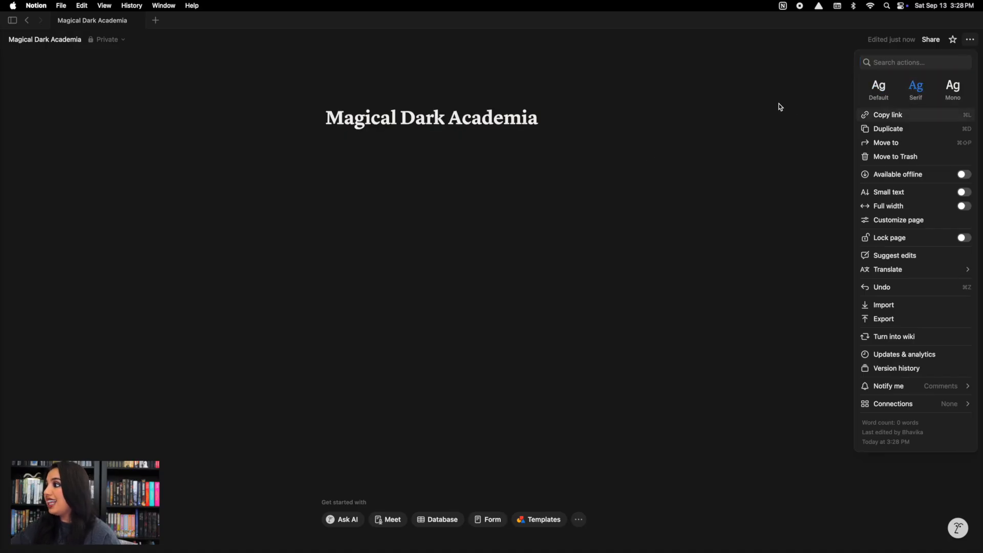
pyautogui.click(963, 206)
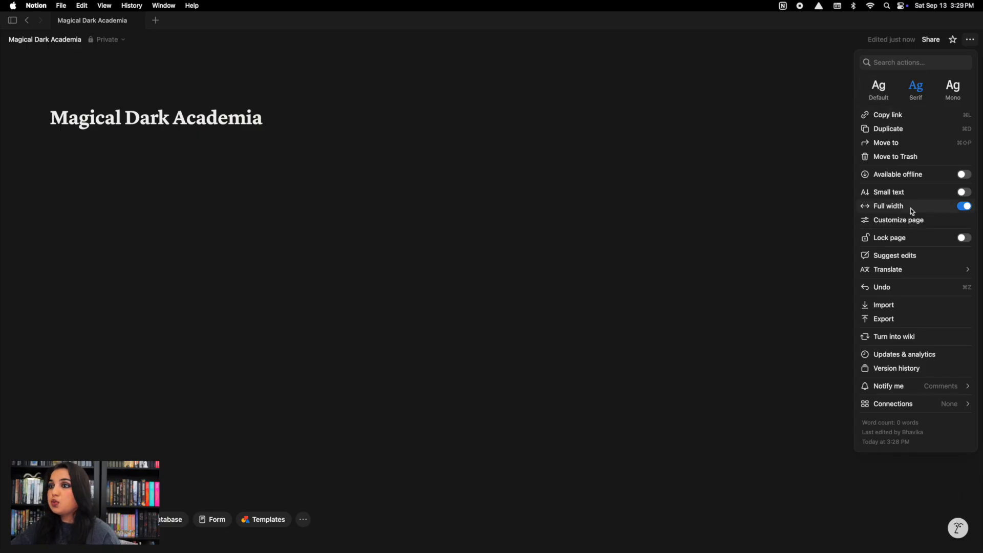
pyautogui.click(400, 234)
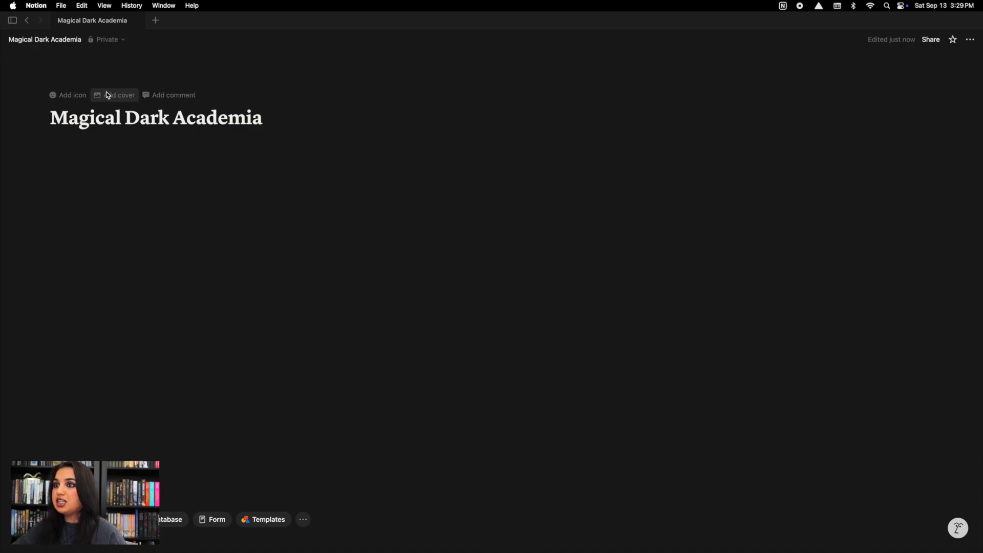
# Step: Add a page cover and replace it with the uploaded "Dark Academ...- 1.PNG" image from the Notion Video Tutorial folder
pyautogui.click(107, 94)
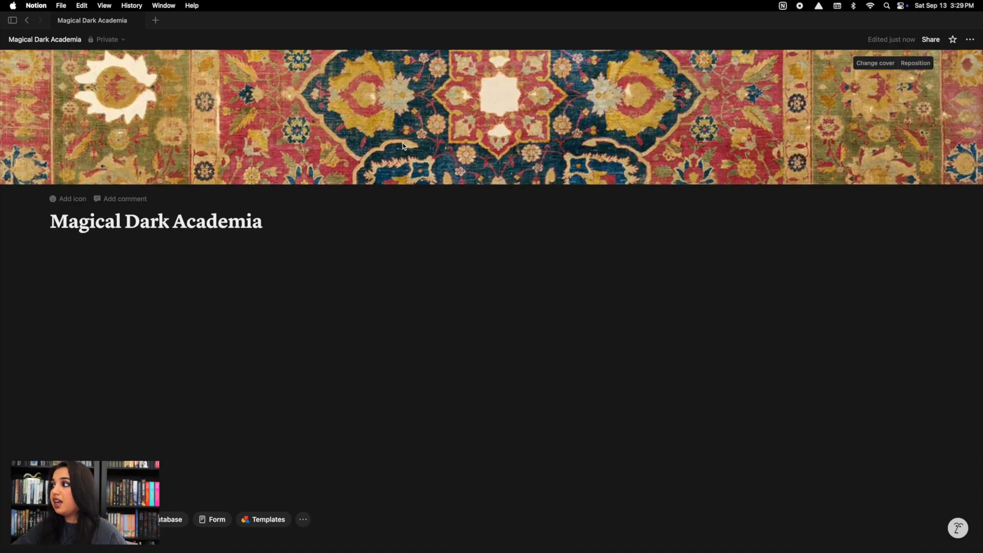
pyautogui.click(874, 62)
pyautogui.click(768, 80)
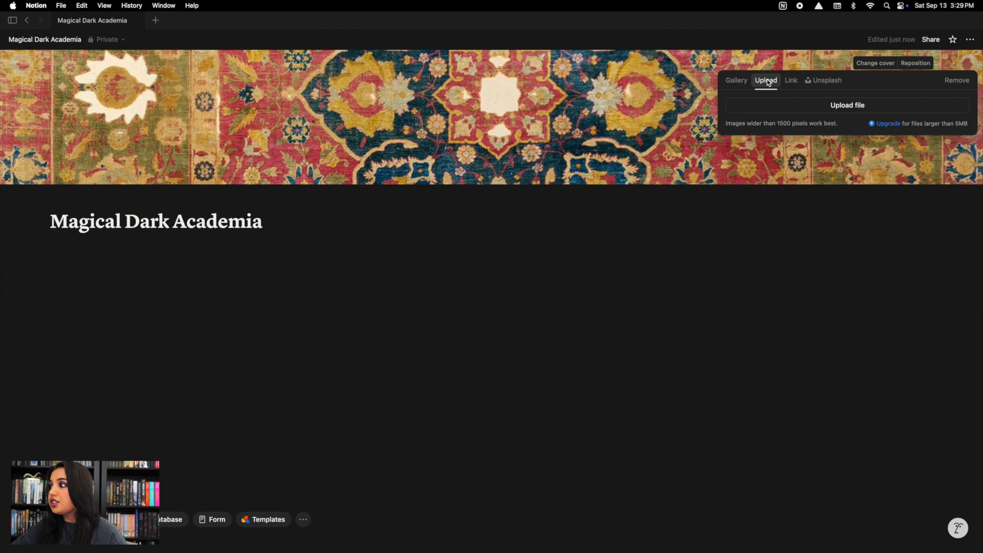
pyautogui.click(784, 107)
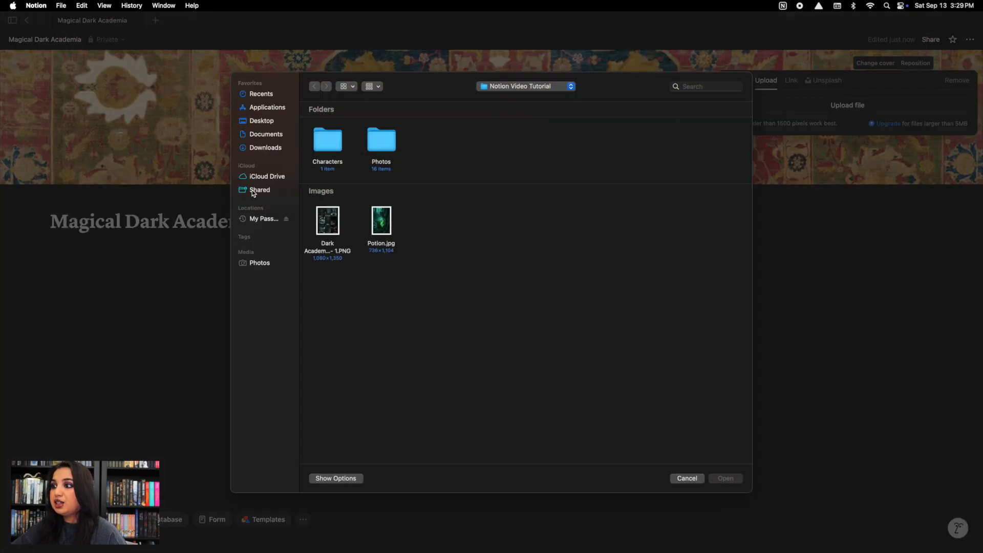
pyautogui.doubleClick(328, 222)
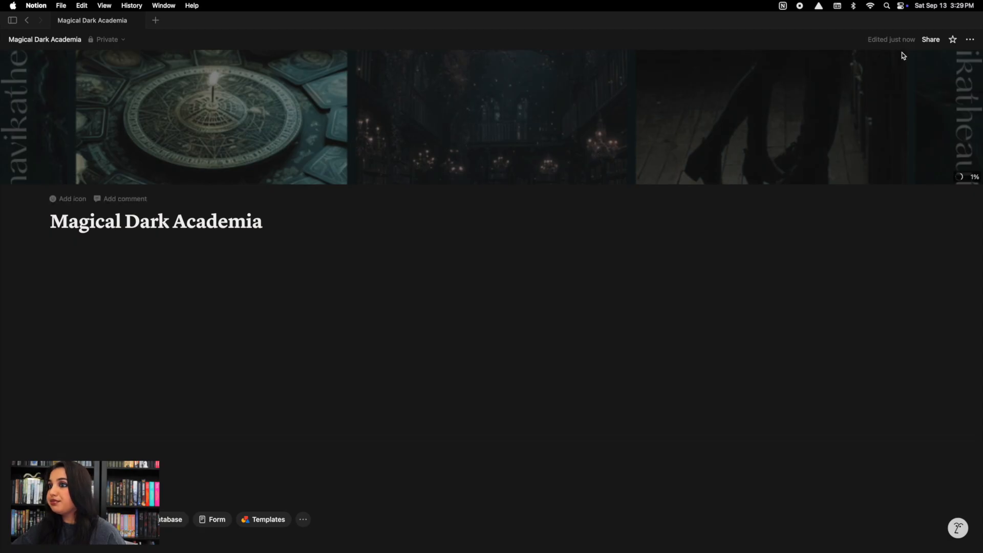
pyautogui.click(809, 250)
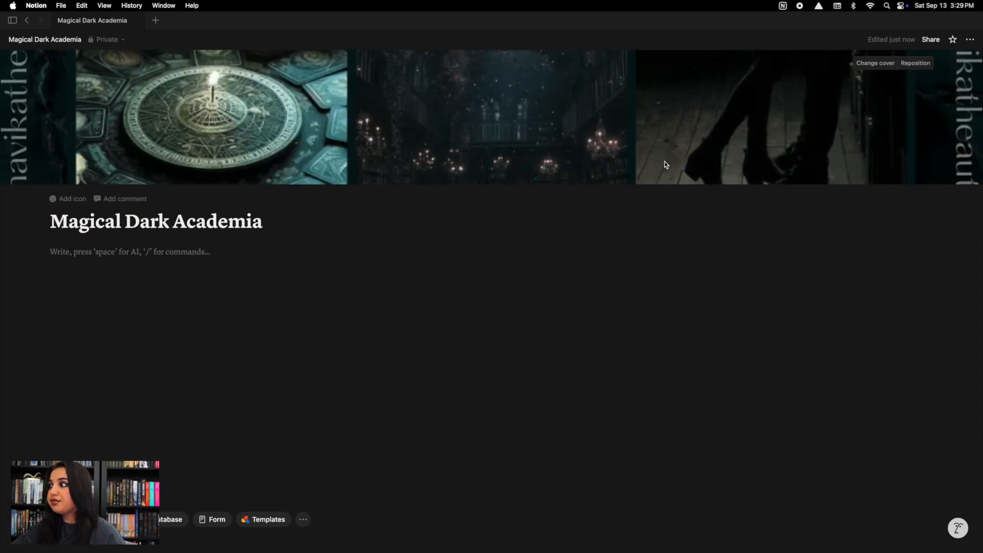
# Step: Reposition the cover image to show the glass flasks and crystal ball, and save the position
pyautogui.click(907, 66)
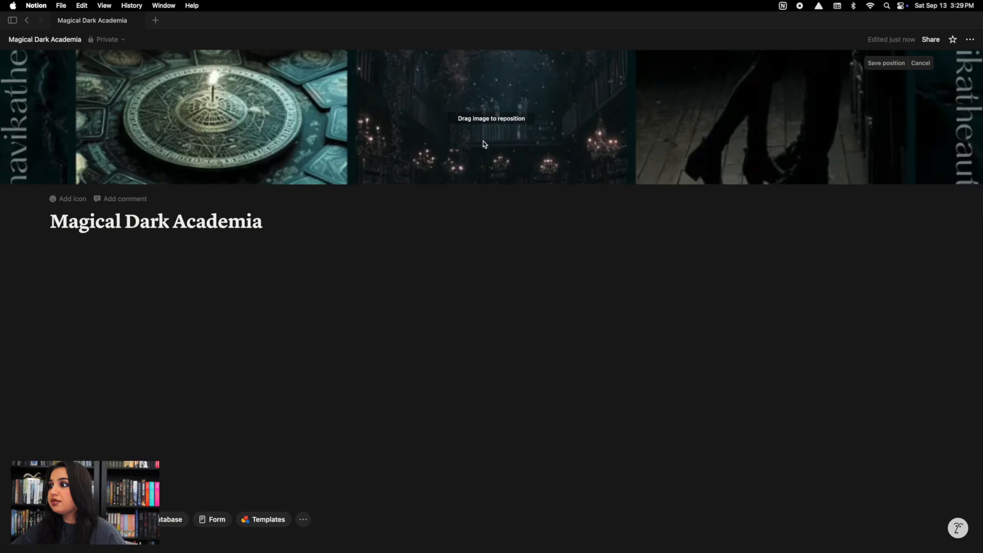
pyautogui.moveTo(539, 129); pyautogui.dragTo(531, 5)
pyautogui.moveTo(582, 155); pyautogui.dragTo(560, 25)
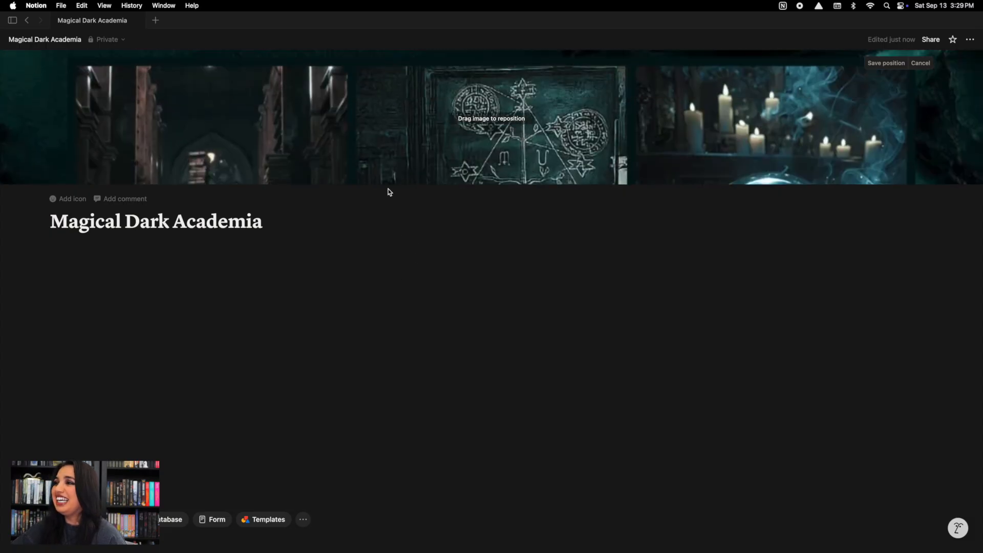
pyautogui.moveTo(401, 151); pyautogui.dragTo(387, 3)
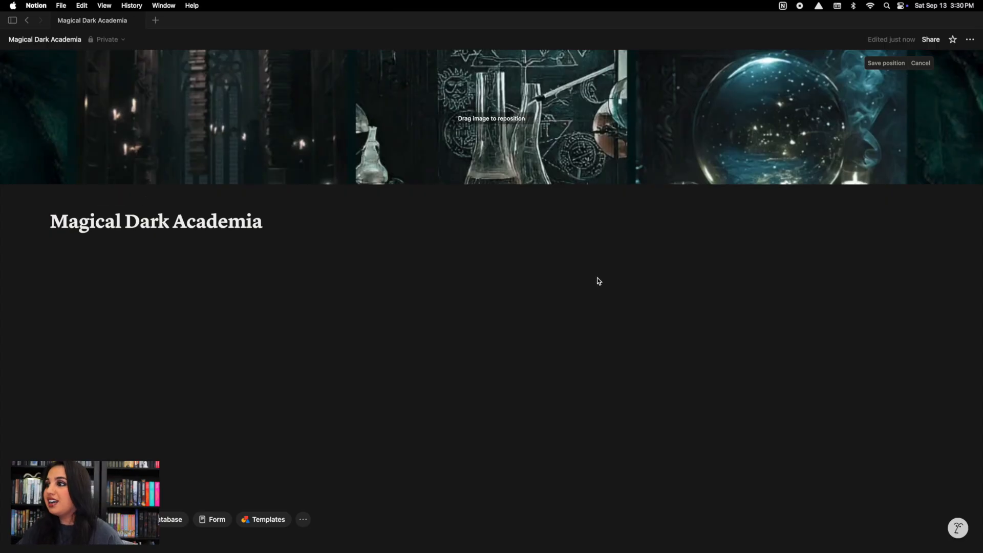
pyautogui.click(886, 63)
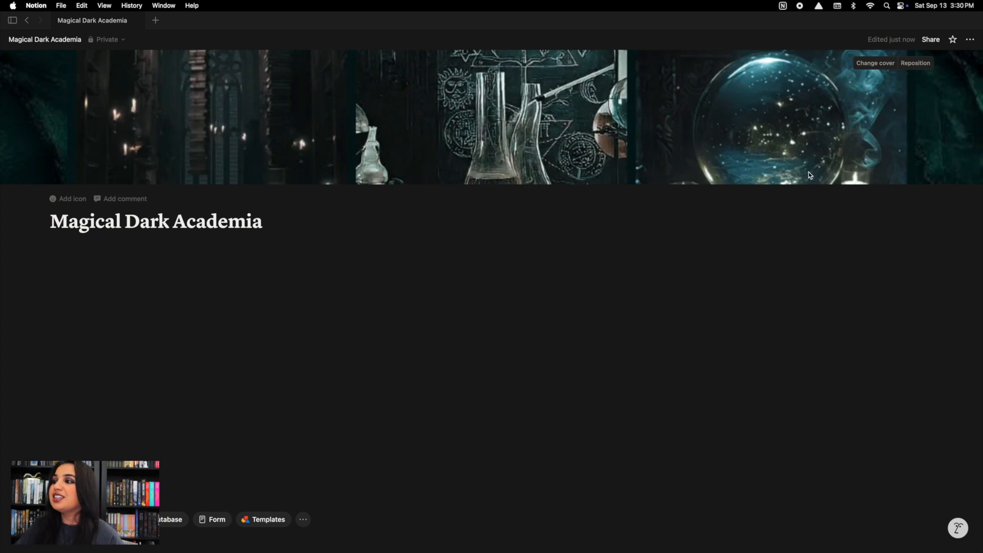
# Step: Add a page icon using the uploaded image Potion.jpg and save it
pyautogui.click(69, 198)
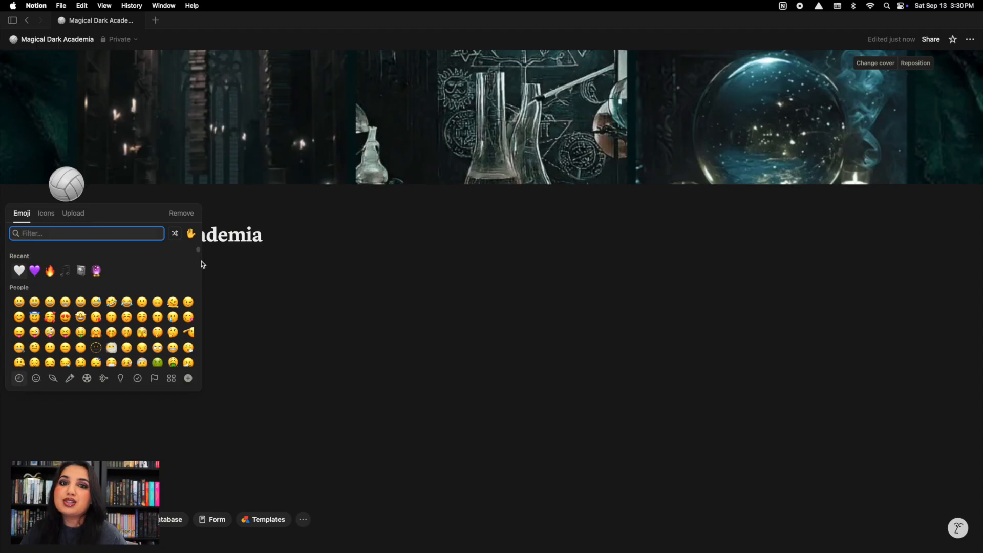
pyautogui.click(73, 213)
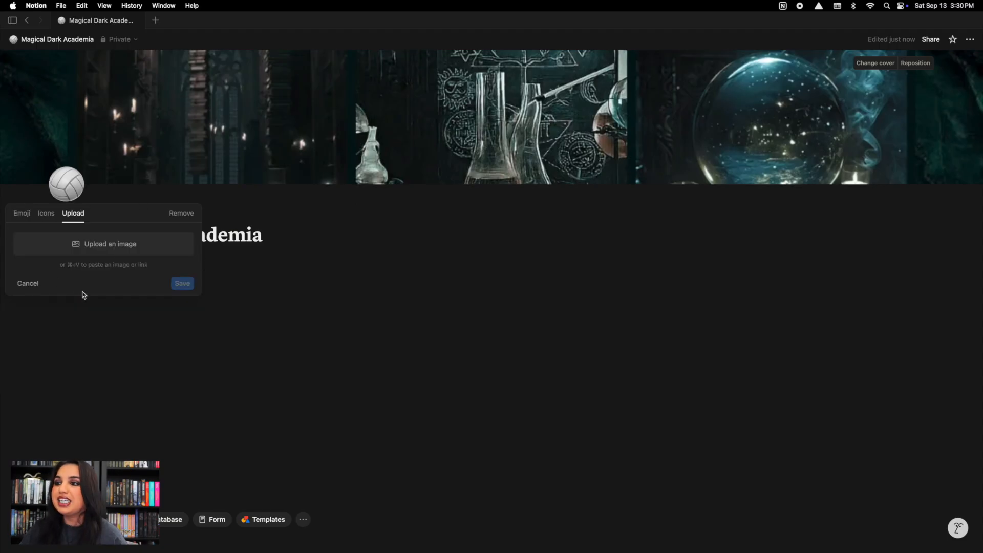
pyautogui.click(84, 248)
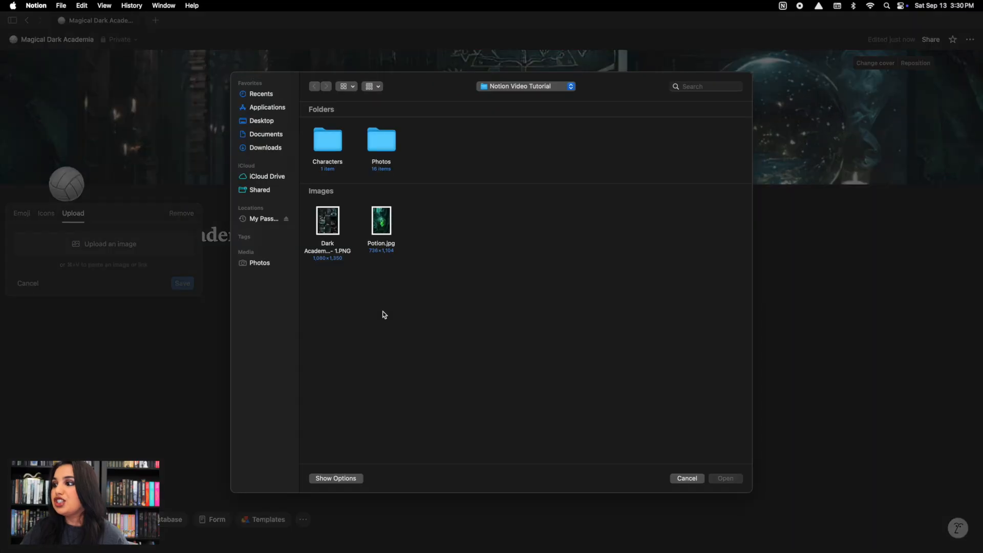
pyautogui.doubleClick(381, 219)
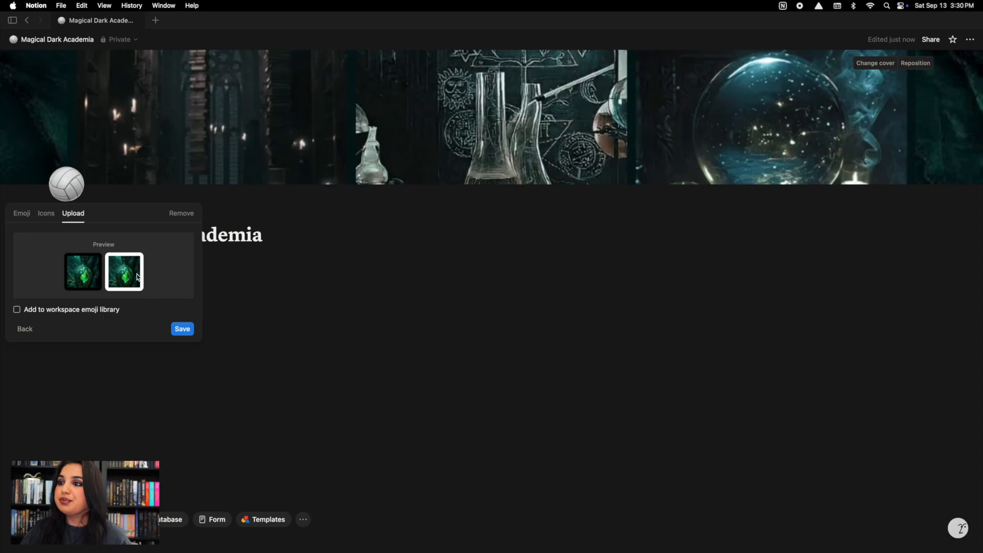
pyautogui.click(182, 329)
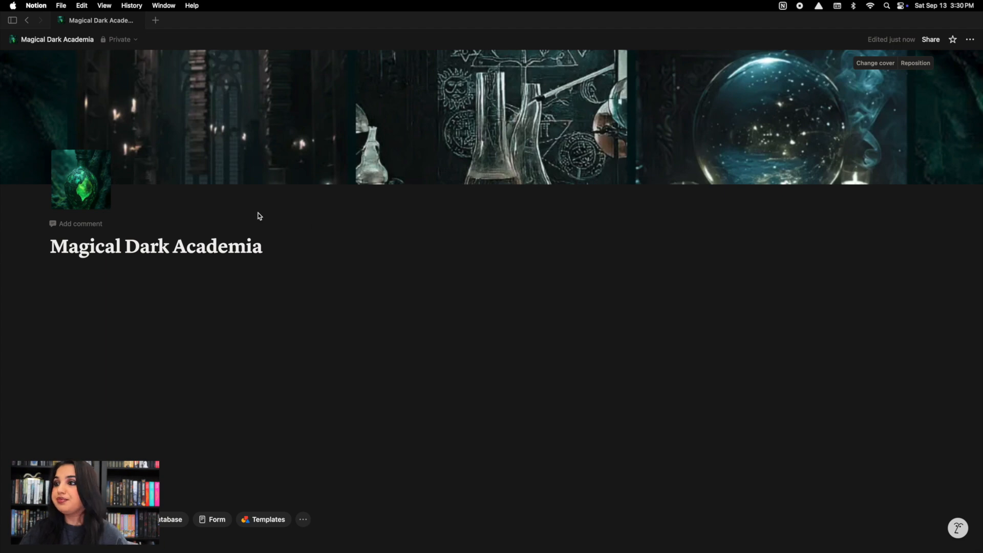
# Step: Add a Heading 2 block reading "Characters" under the page title, followed by an empty line
pyautogui.click(179, 294)
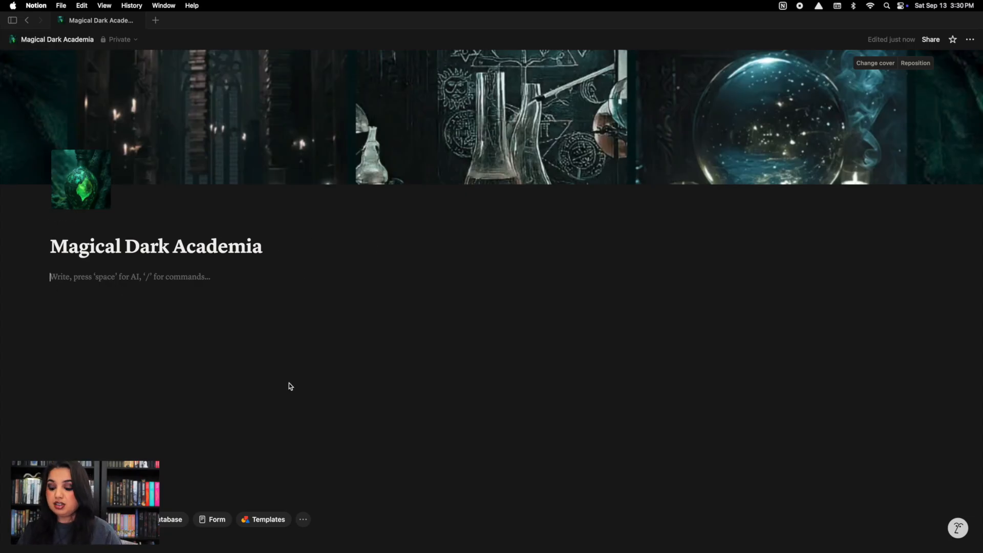
pyautogui.write('/')
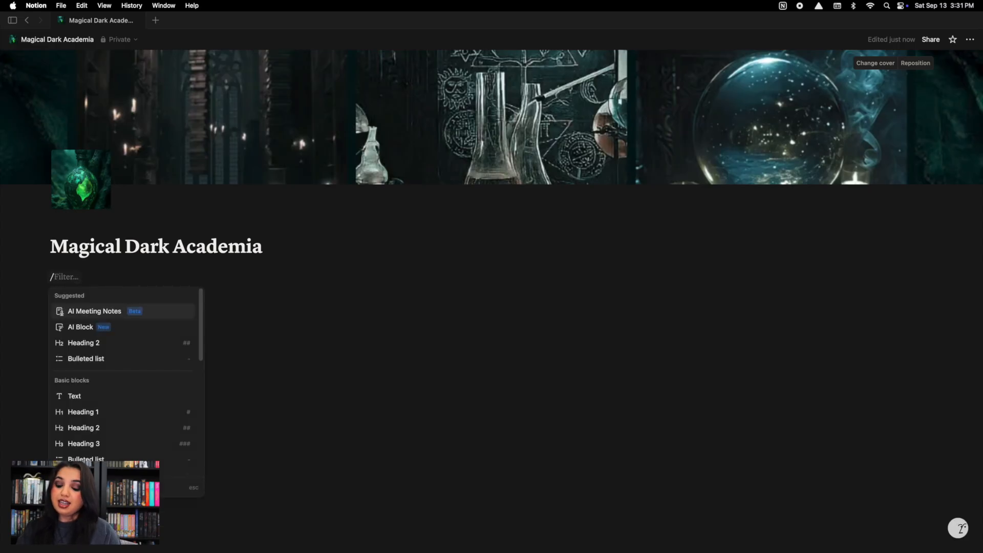
pyautogui.write('head2')
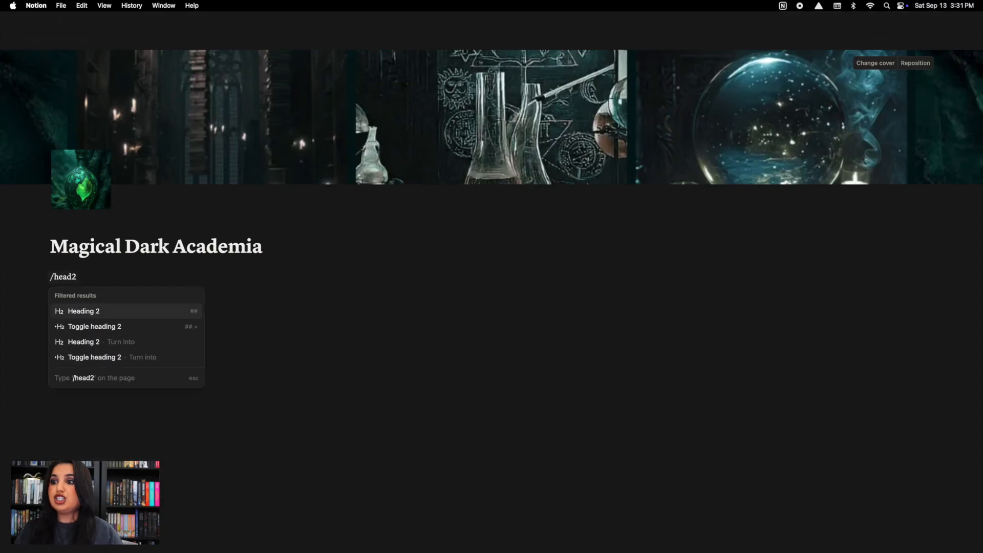
pyautogui.press('Return')
pyautogui.write('Characters')
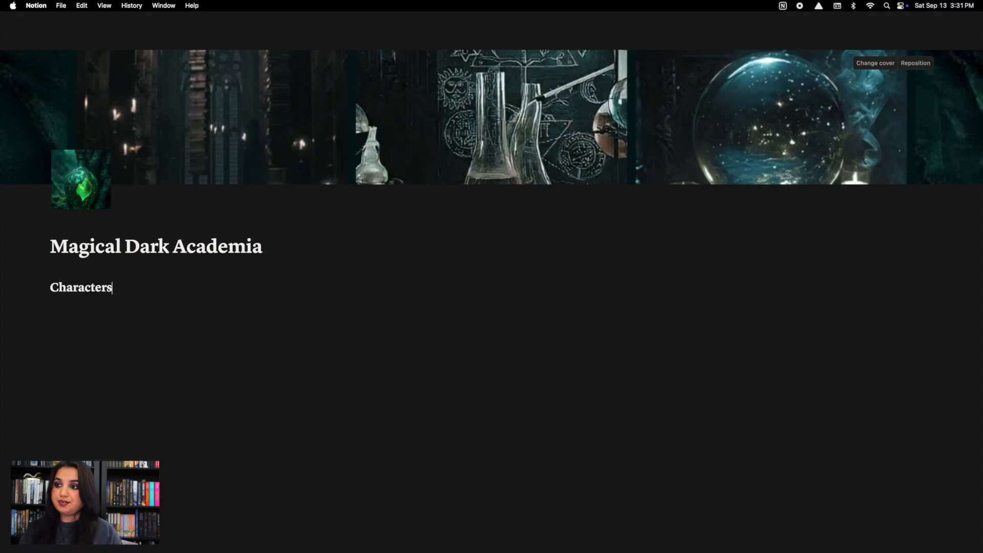
pyautogui.press('Return')
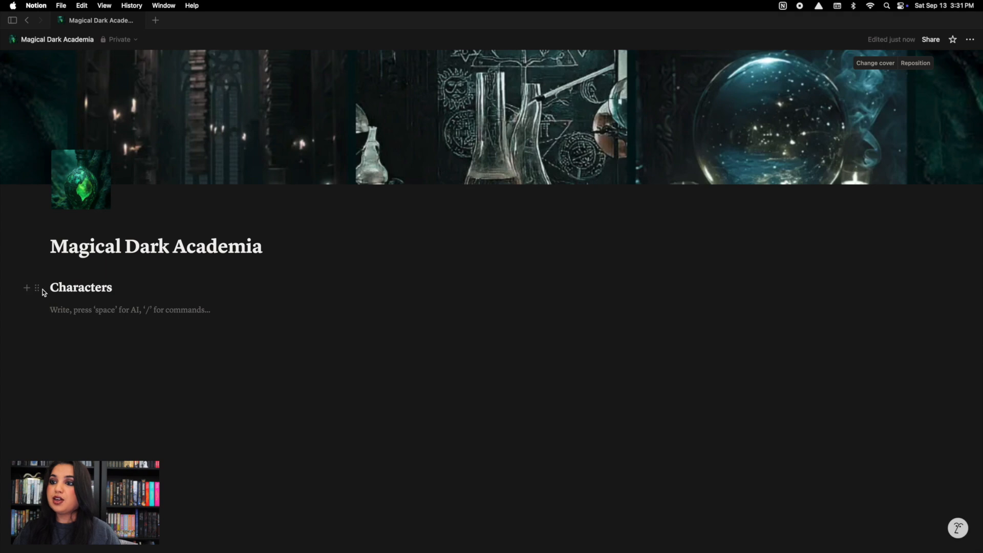
# Step: Give the "Characters" heading a green background
pyautogui.click(36, 289)
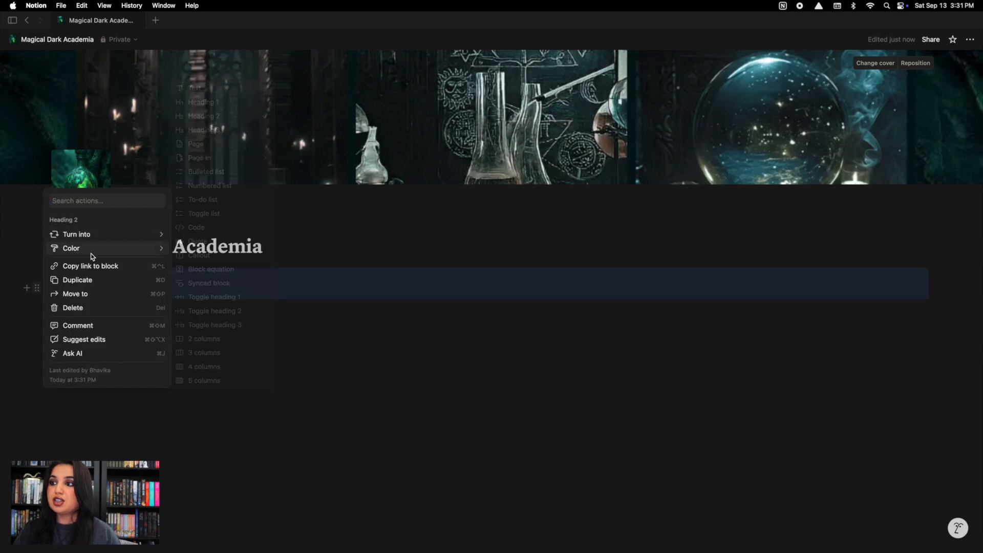
pyautogui.moveTo(100, 251)
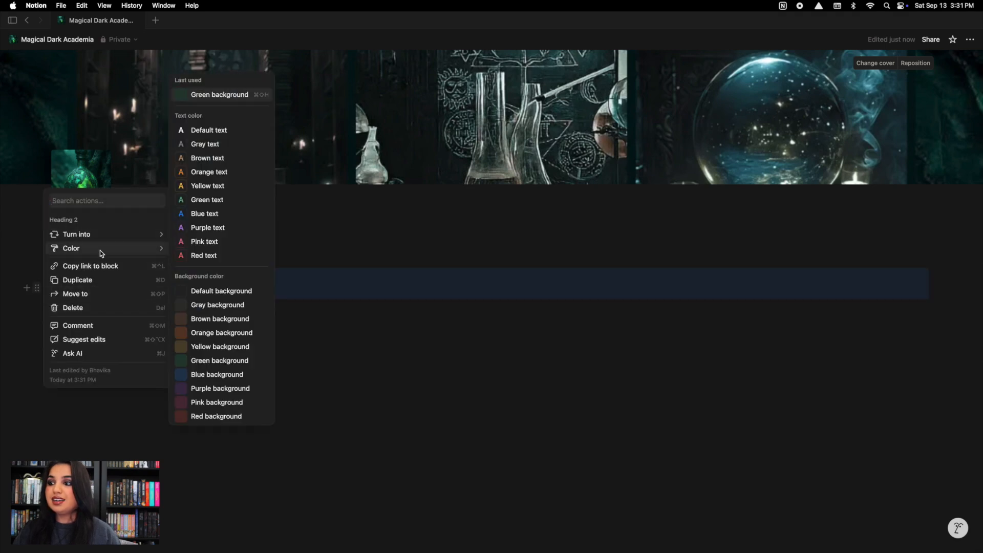
pyautogui.click(213, 361)
# Step: Insert an inline database on the empty line below the "Characters" heading
pyautogui.click(224, 309)
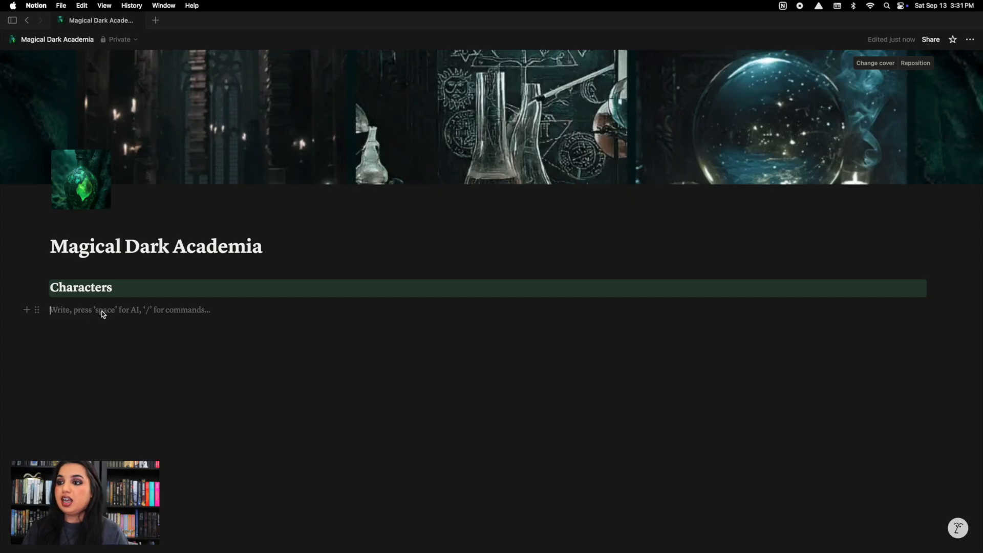
pyautogui.write('/')
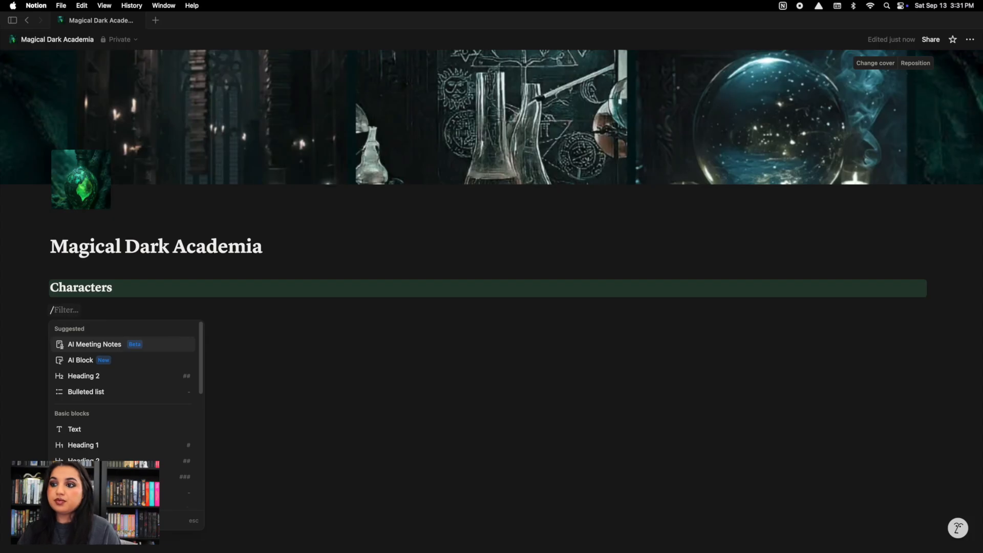
pyautogui.write('dat')
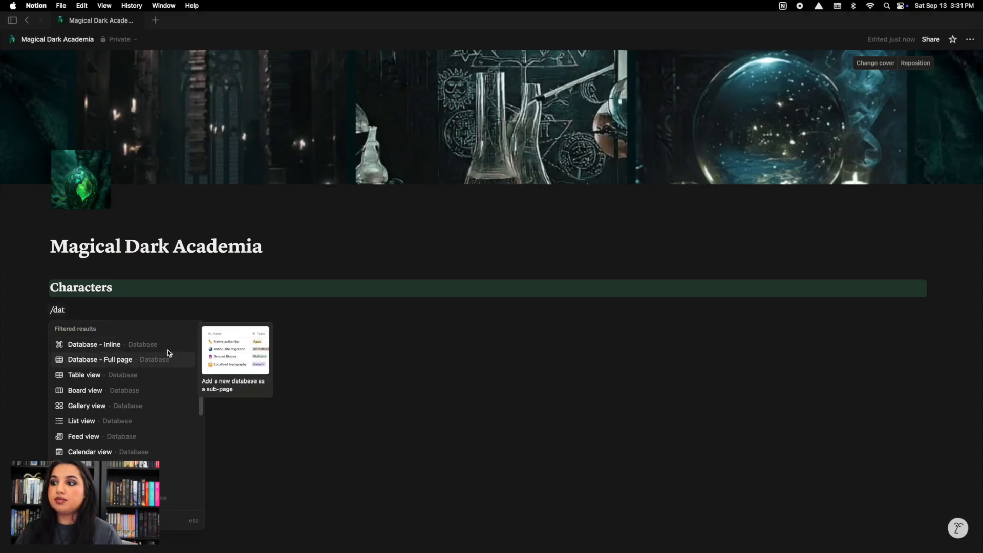
pyautogui.click(167, 345)
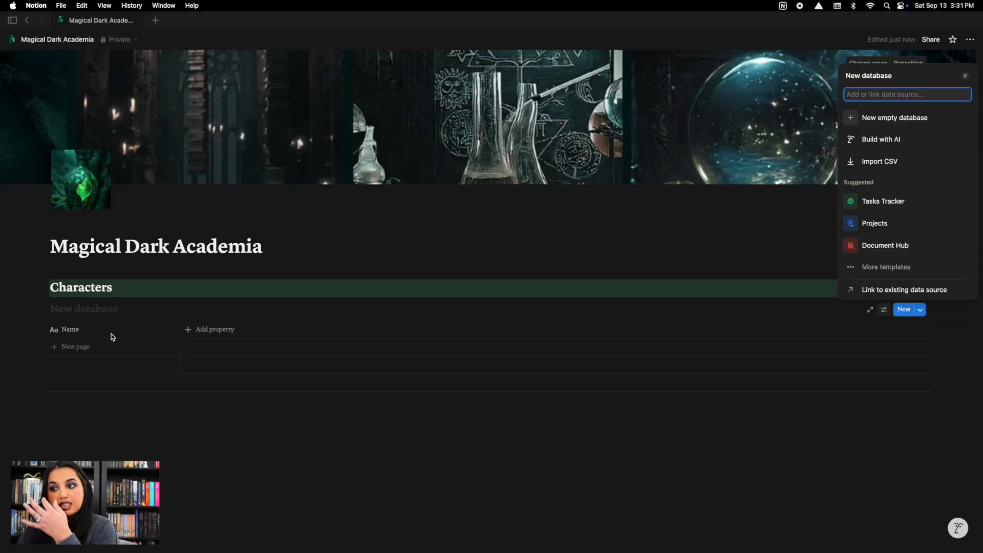
# Step: Dismiss the new database setup and hide the title of the inline database under "Characters"
pyautogui.click(145, 312)
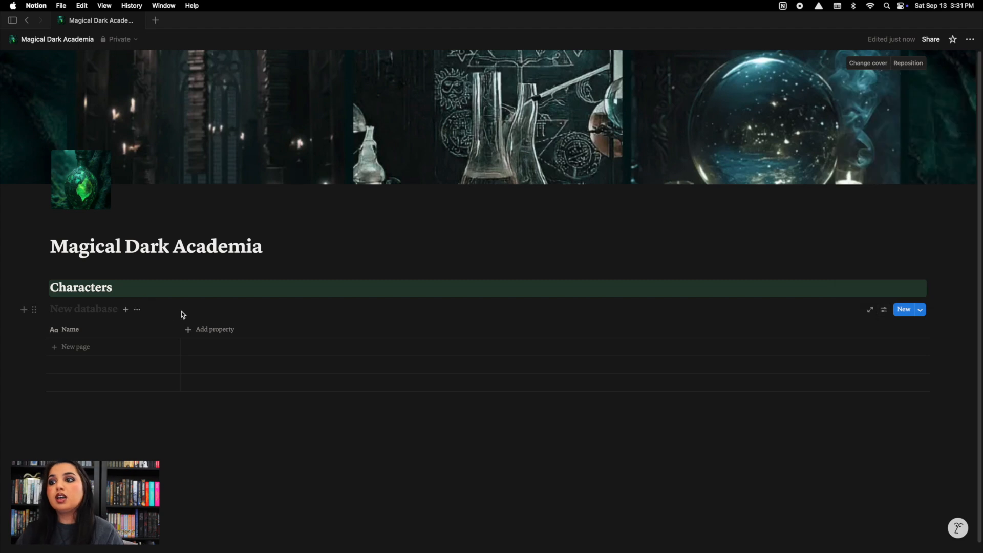
pyautogui.click(138, 310)
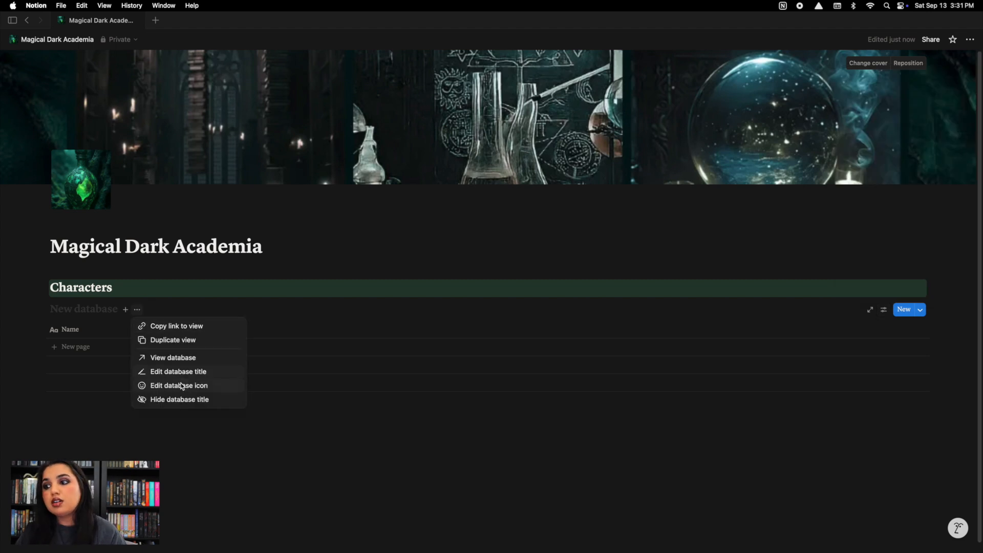
pyautogui.click(185, 402)
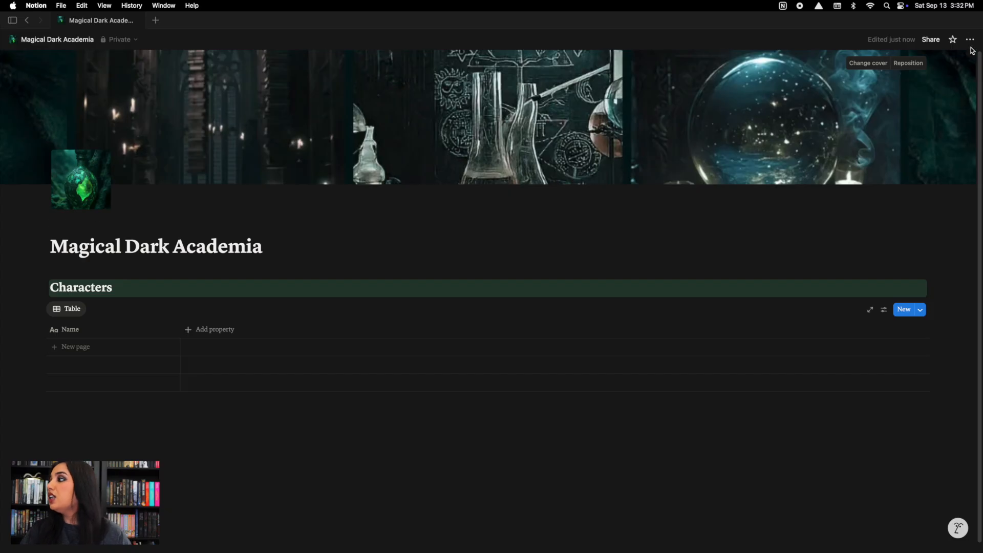
# Step: Switch the Characters database to the Gallery layout and set its card preview to Page cover
pyautogui.click(883, 309)
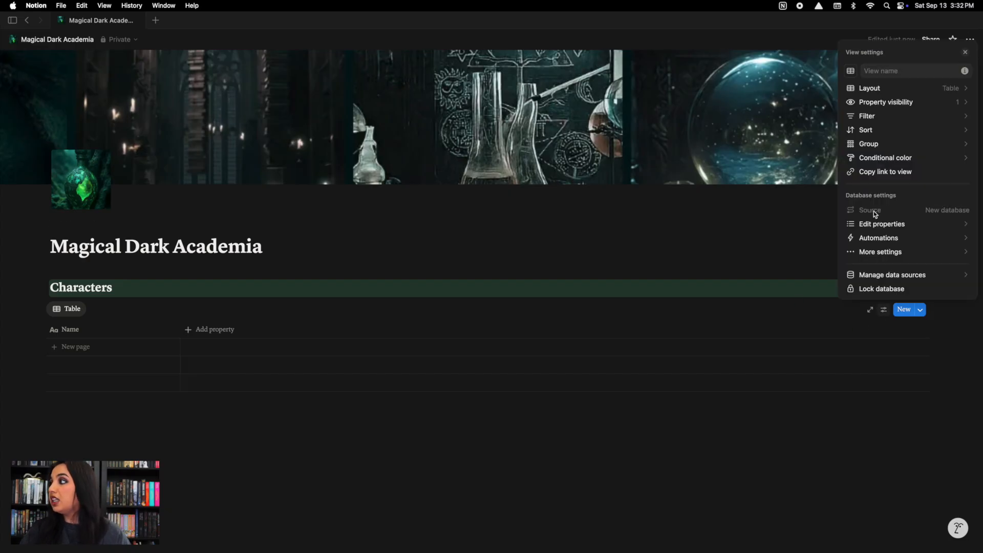
pyautogui.click(879, 88)
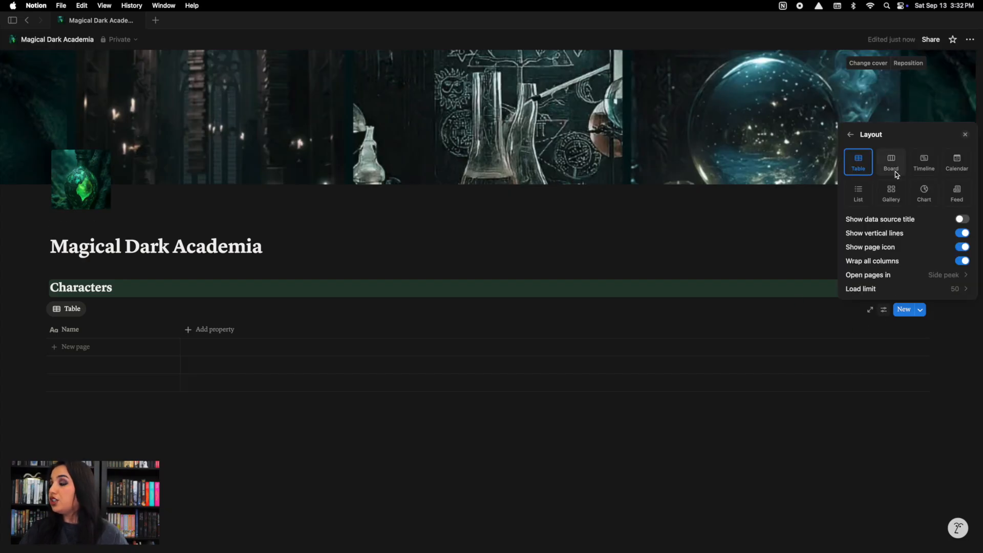
pyautogui.click(892, 197)
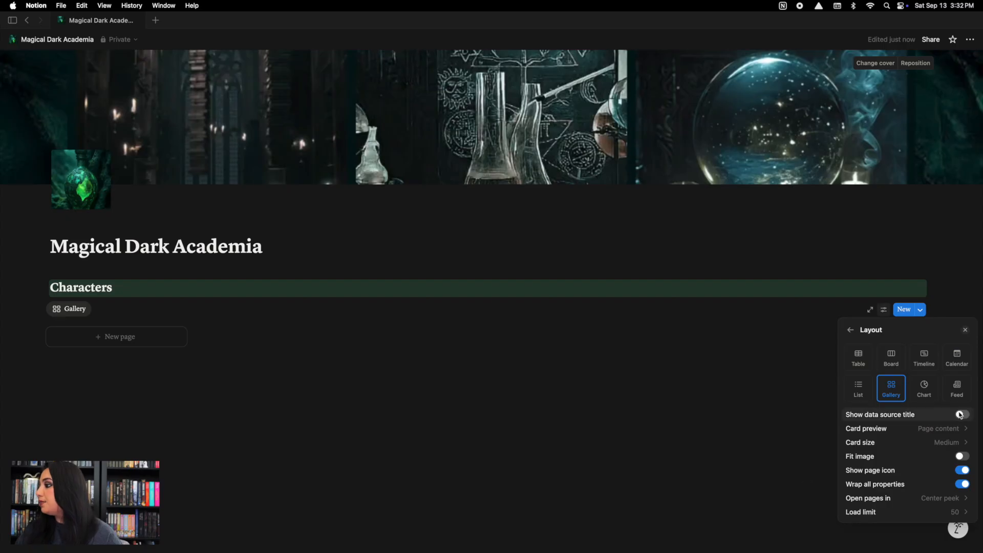
pyautogui.click(939, 434)
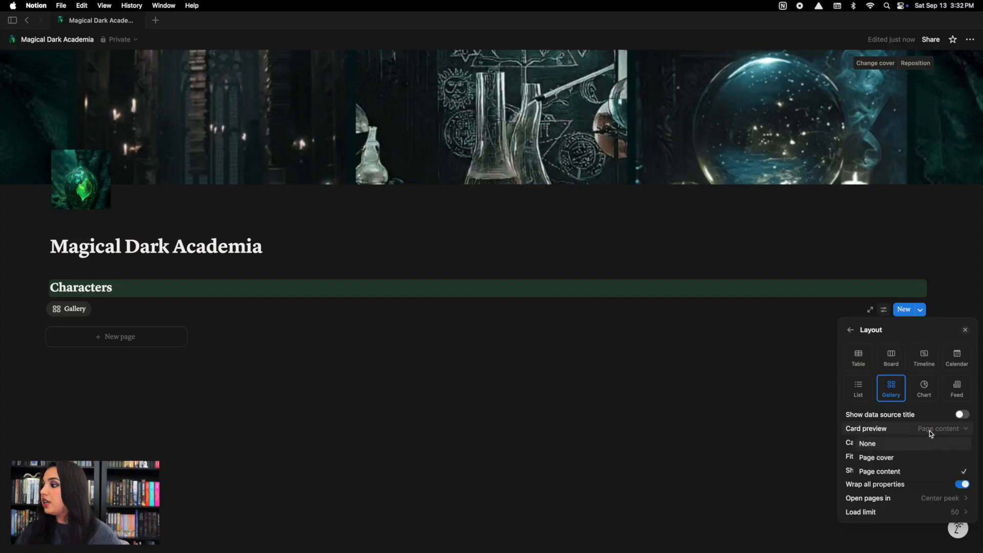
pyautogui.click(895, 462)
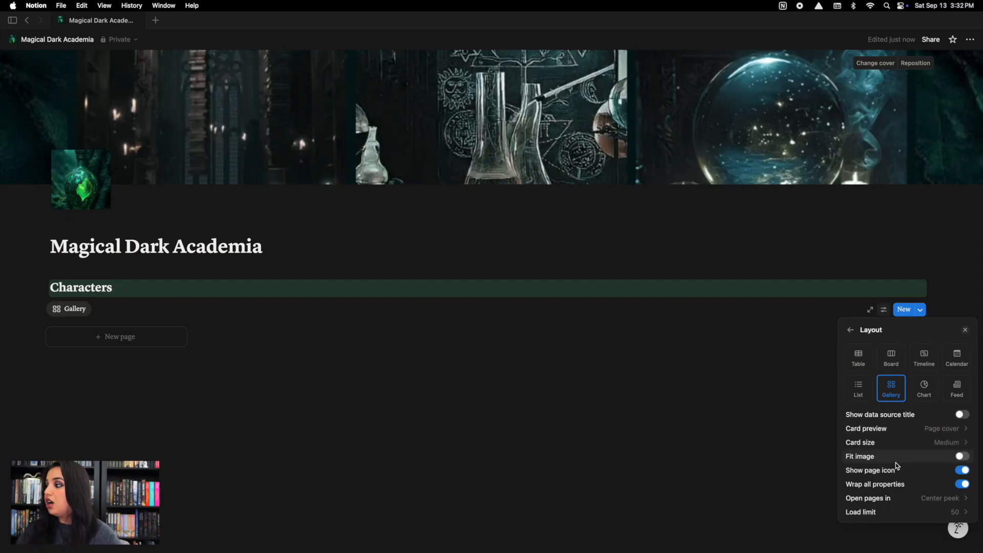
pyautogui.click(555, 431)
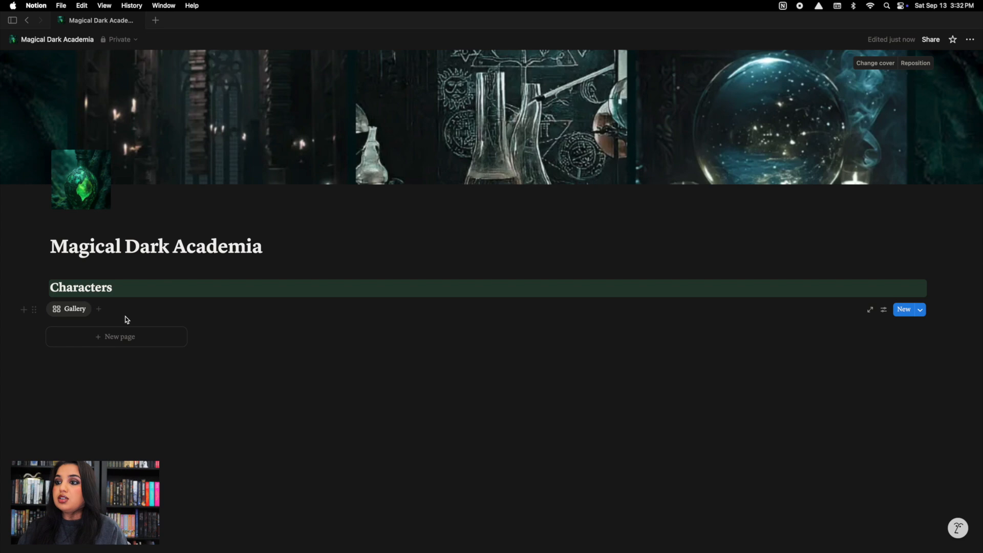
# Step: Add a new page to the Characters gallery and title it "FMC"
pyautogui.click(128, 344)
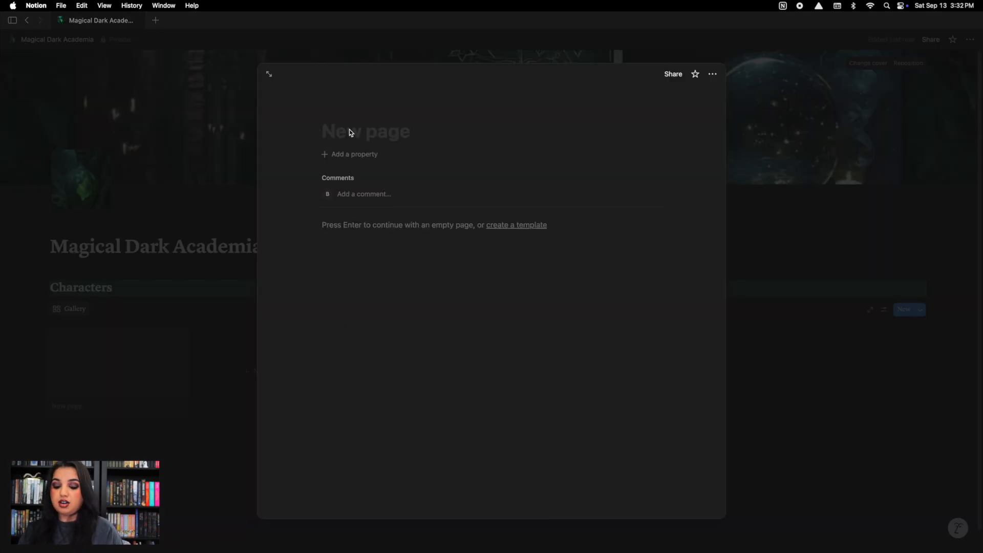
pyautogui.write('D')
pyautogui.press('BackSpace')
pyautogui.write('FMC')
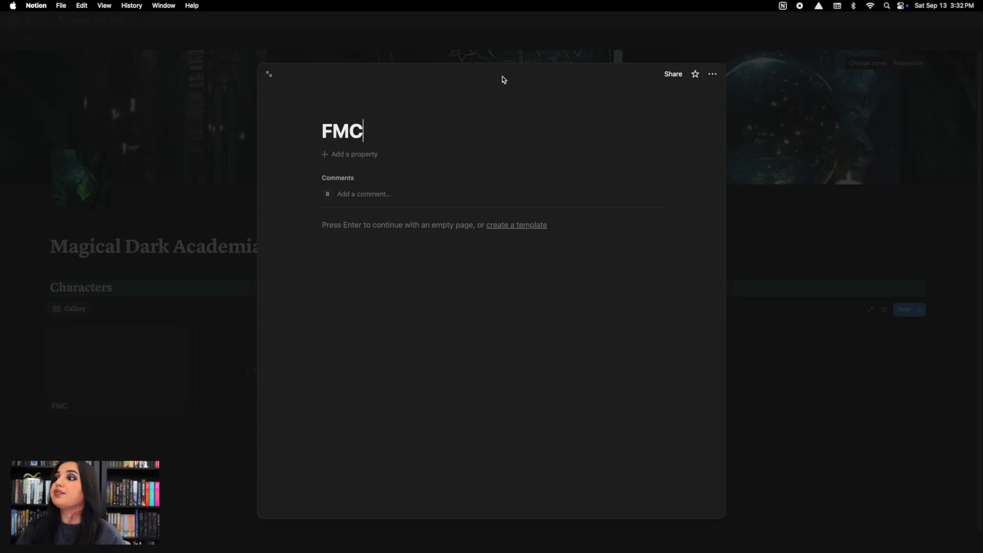
pyautogui.moveTo(376, 128); pyautogui.dragTo(309, 132)
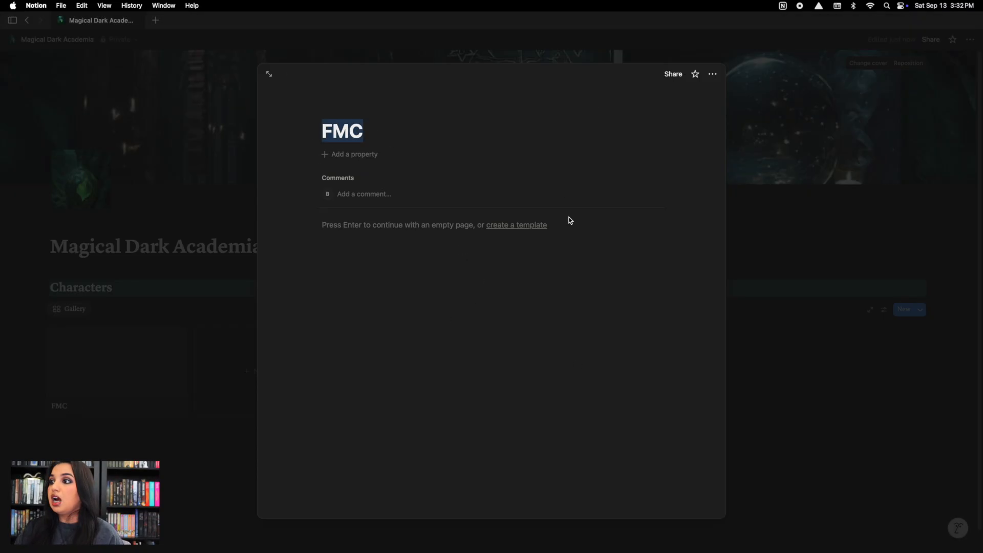
pyautogui.click(569, 181)
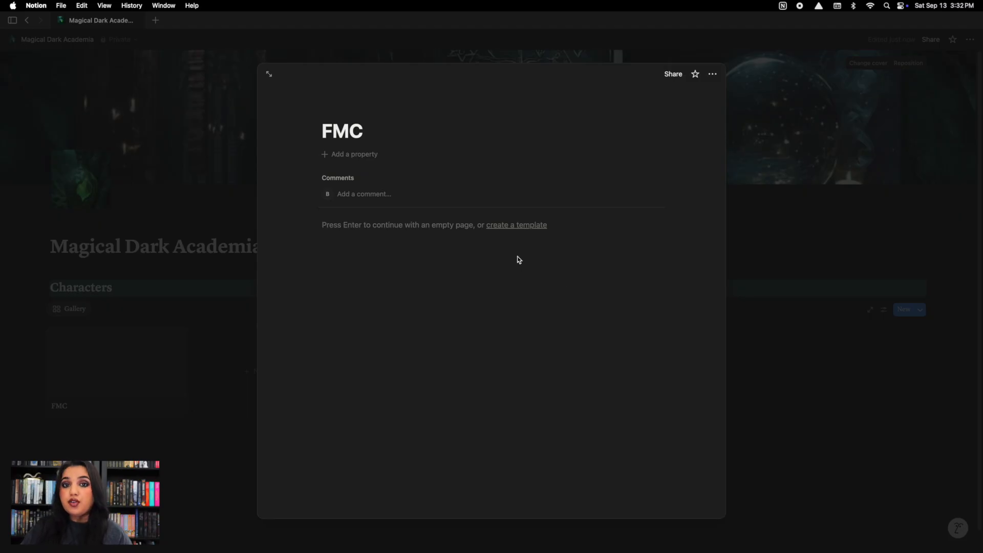
# Step: Create a database template from the FMC page and title it "Character Profile Template"
pyautogui.click(520, 229)
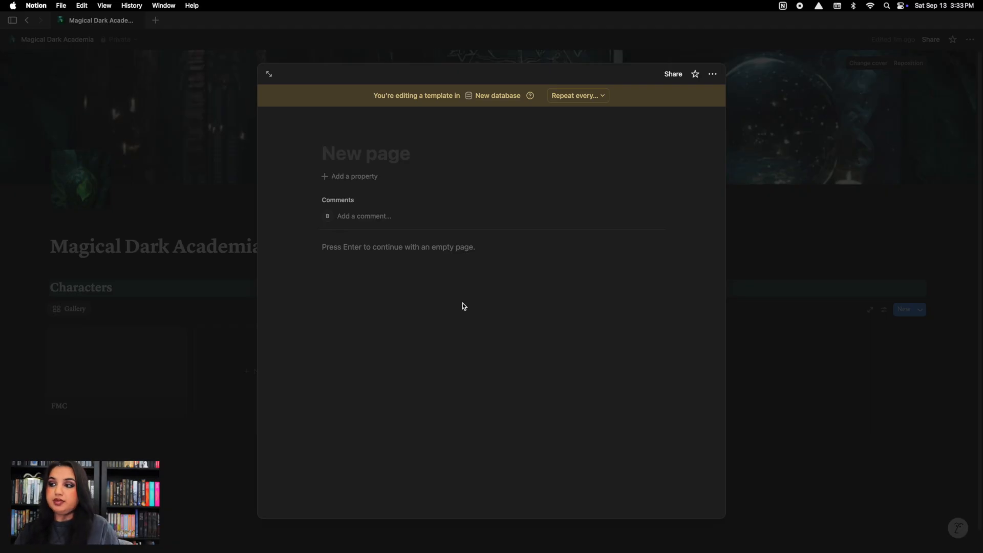
pyautogui.write('Character Prot')
pyautogui.press('BackSpace')
pyautogui.write('file Template')
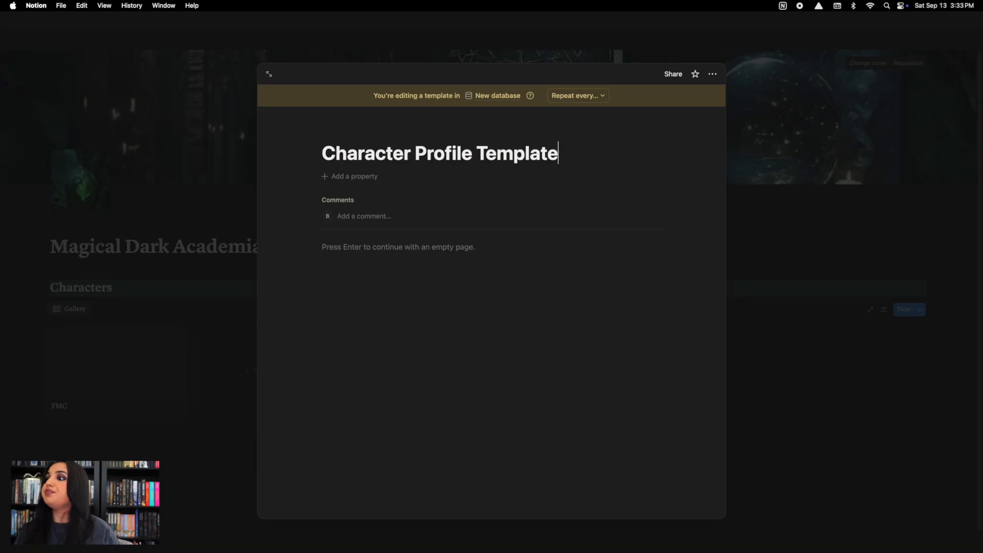
# Step: Insert a simple table in the body of the Character Profile Template
pyautogui.click(354, 251)
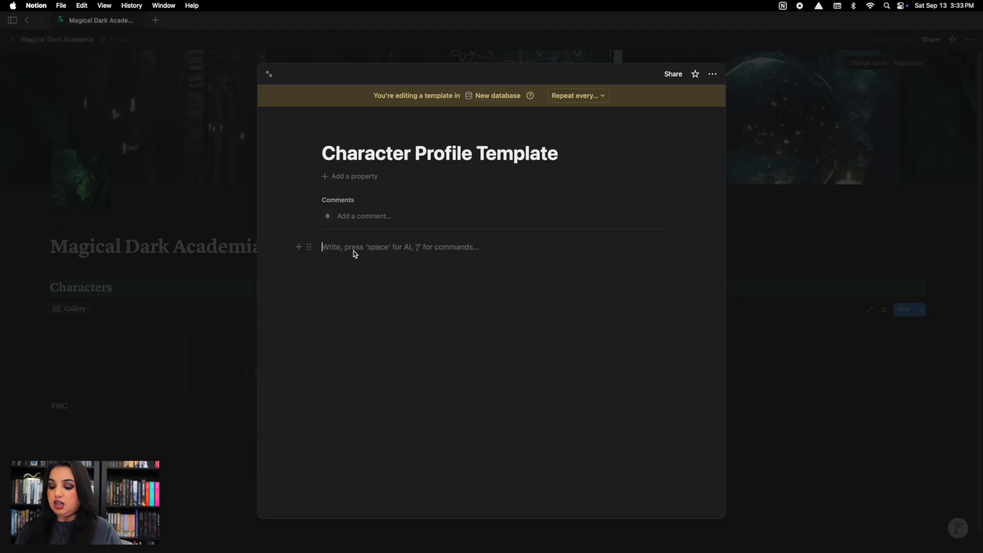
pyautogui.write('/')
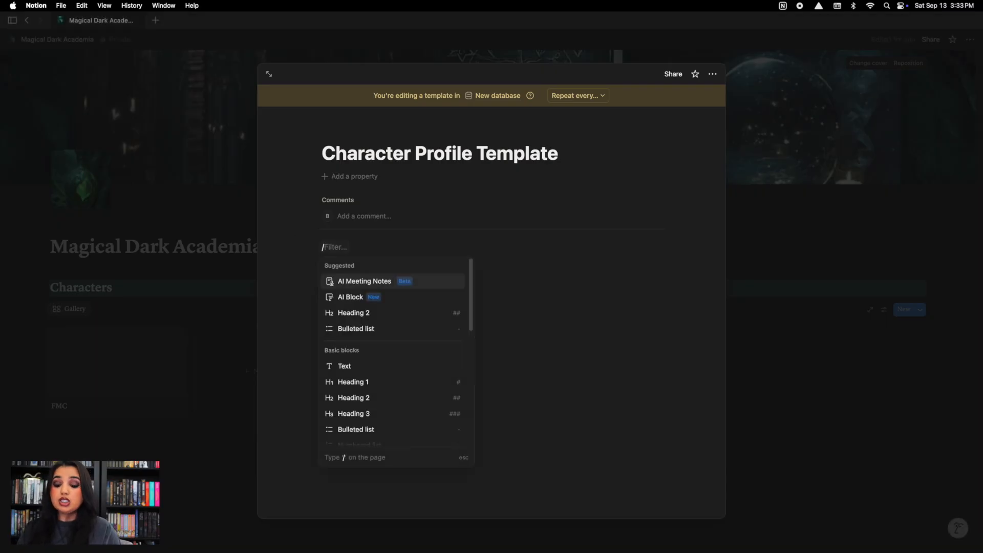
pyautogui.write('table')
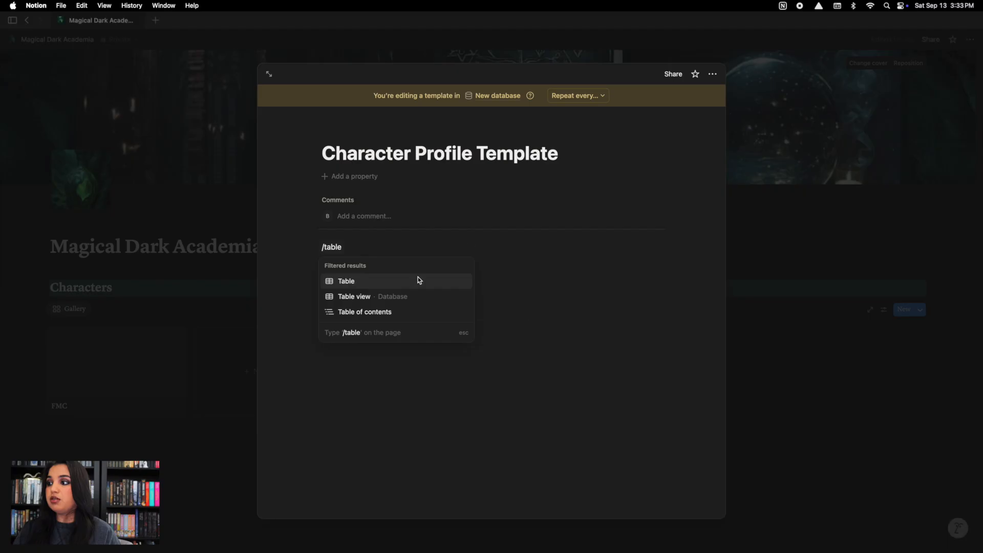
pyautogui.click(415, 281)
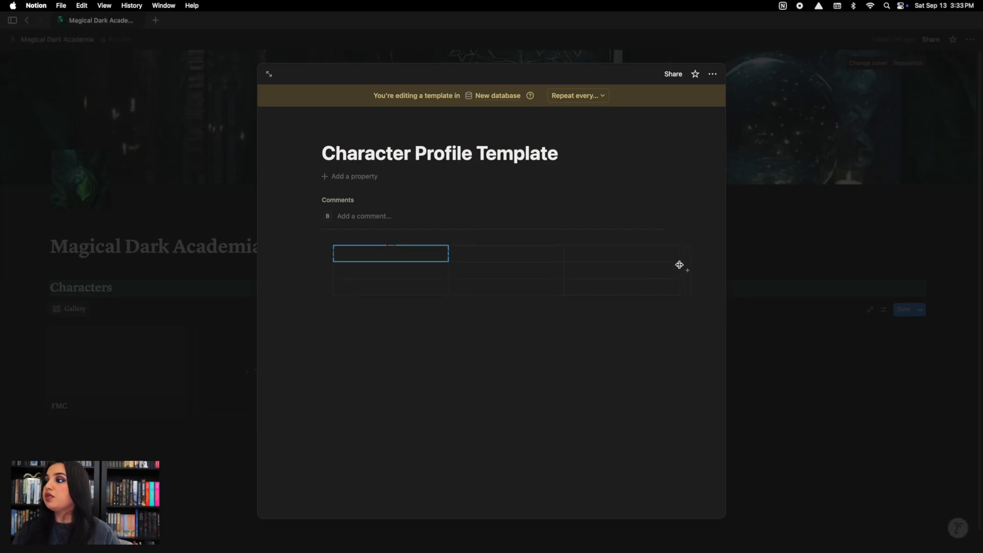
# Step: Delete the table's third column so that only two columns remain
pyautogui.moveTo(680, 266); pyautogui.dragTo(584, 264)
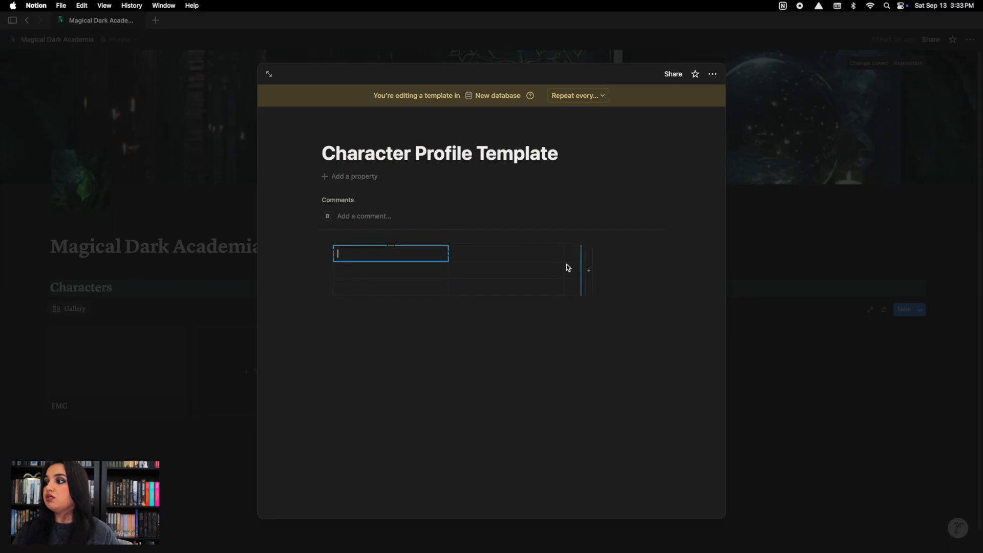
pyautogui.click(576, 268)
pyautogui.click(573, 253)
pyautogui.click(574, 246)
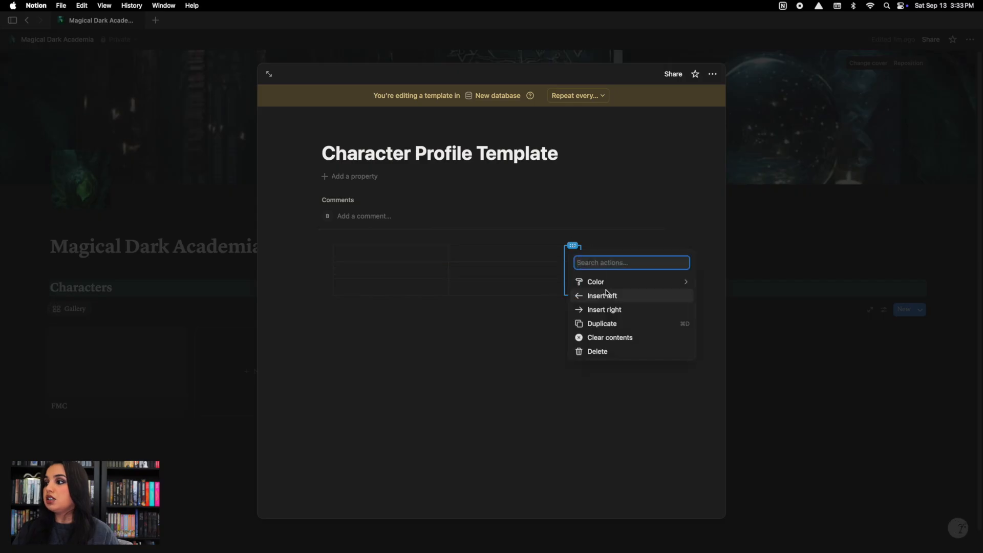
pyautogui.click(622, 353)
# Step: Fill the first column's three rows with the labels "Nicknames", "Age" and "Hair color"
pyautogui.click(385, 257)
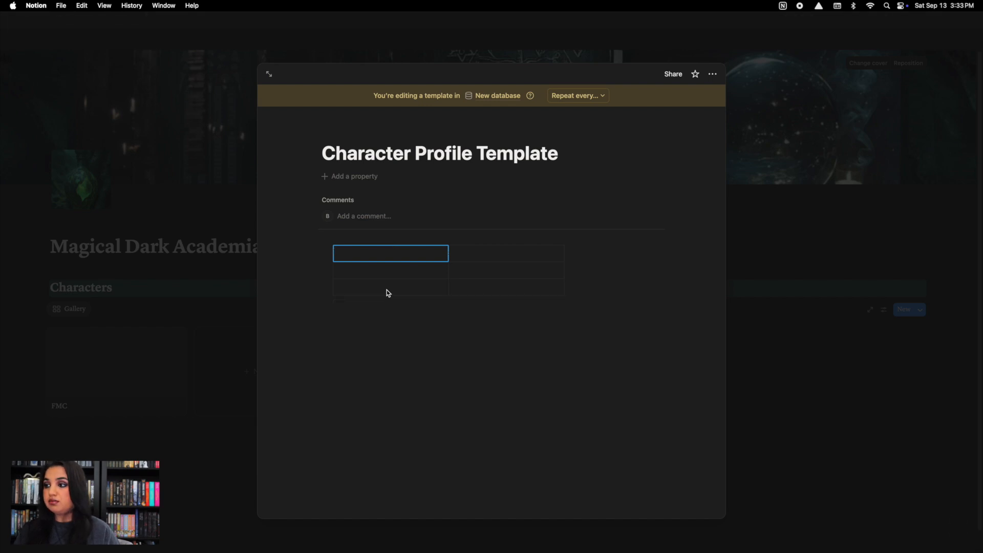
pyautogui.write('Nick')
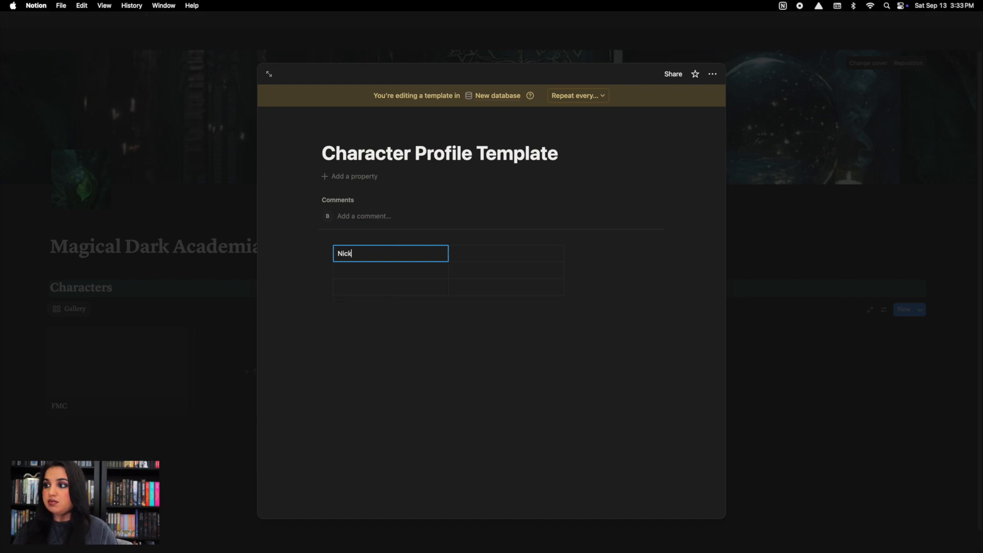
pyautogui.write('names')
pyautogui.press('Return')
pyautogui.write('Age')
pyautogui.press('Return')
pyautogui.write('Hair color')
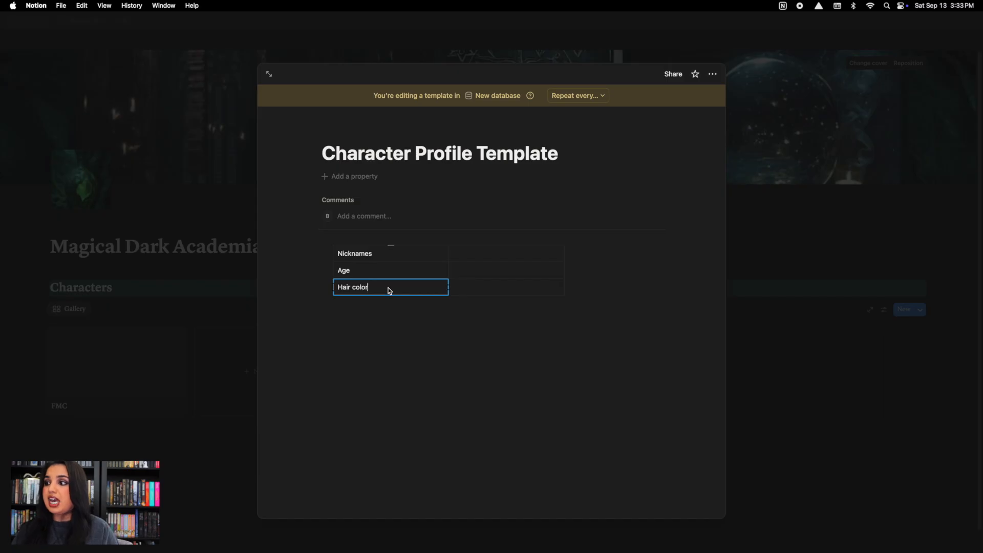
# Step: Extend the table to twelve rows and label the fourth and fifth rows "Eye color" and "Build"
pyautogui.moveTo(445, 320); pyautogui.dragTo(441, 435)
pyautogui.click(376, 306)
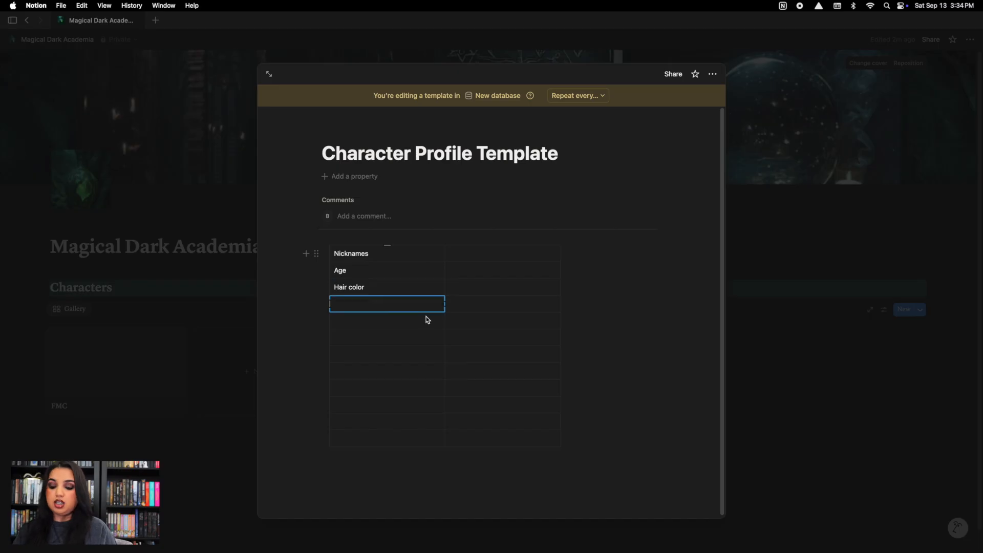
pyautogui.write('Eye color')
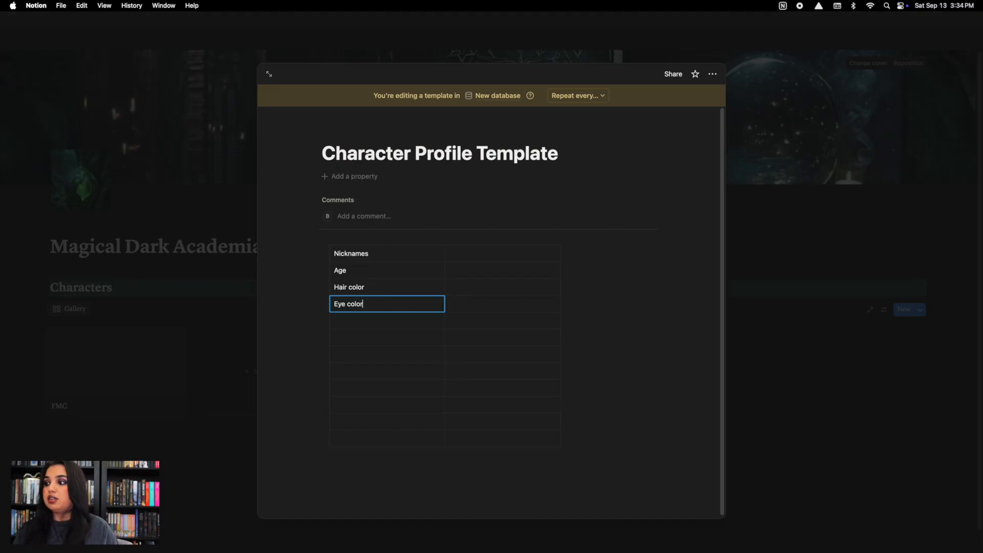
pyautogui.press('Tab')
pyautogui.click(404, 319)
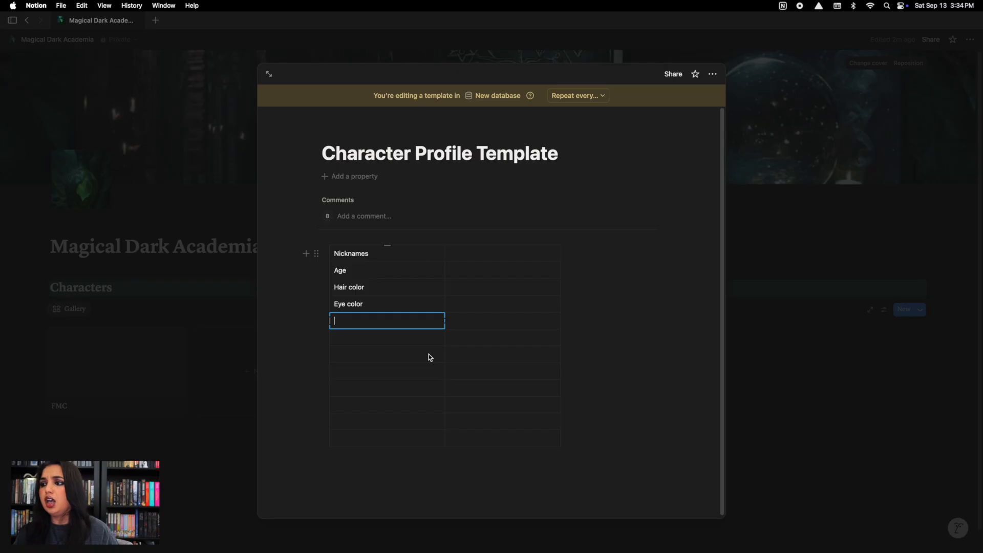
pyautogui.write('Build')
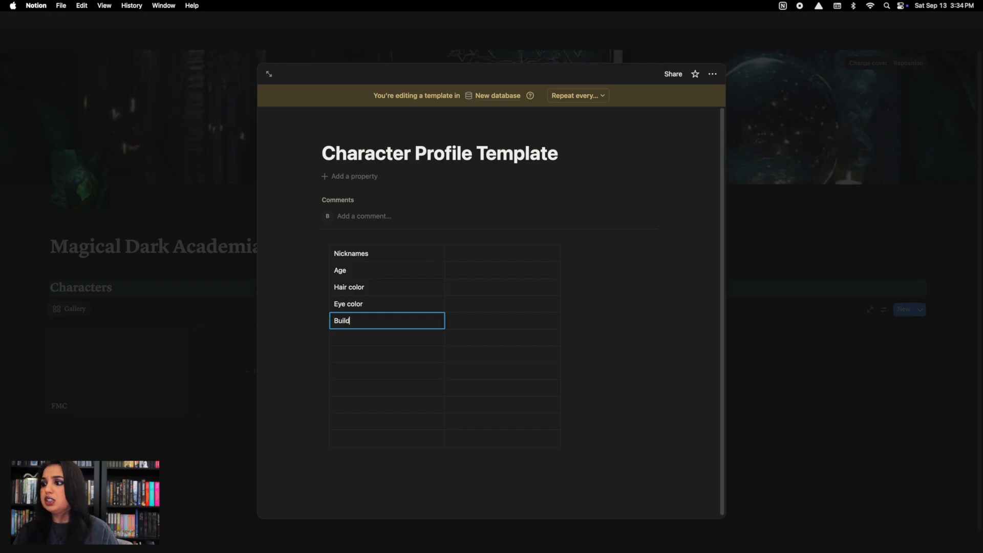
# Step: Label the two rows below "Build" as "Power" and "Key Features"
pyautogui.click(373, 340)
pyautogui.write('Power')
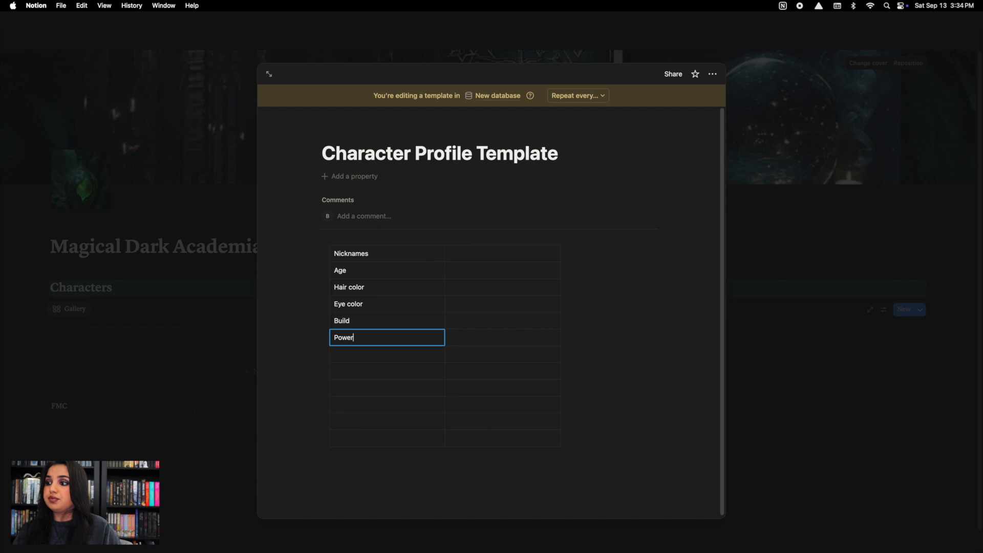
pyautogui.click(380, 355)
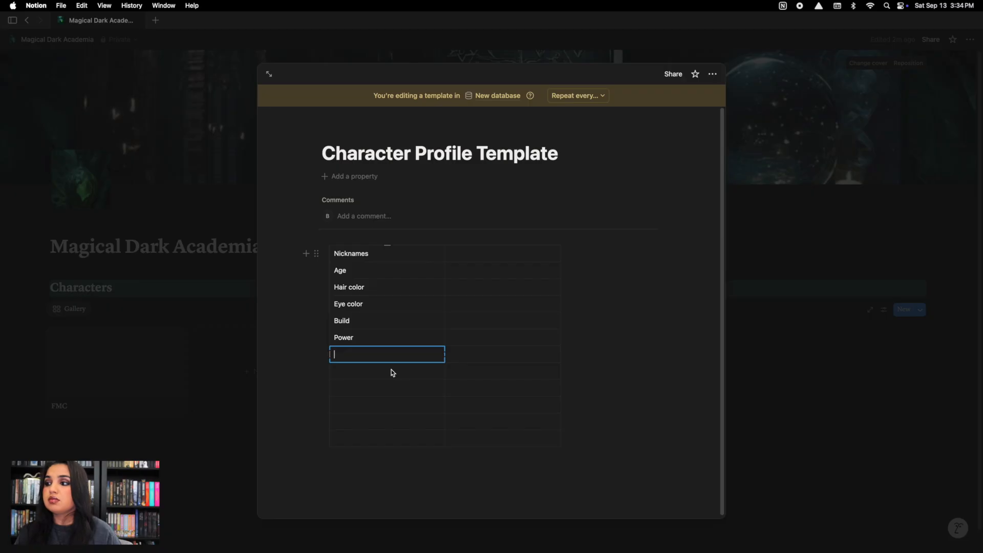
pyautogui.write('Key')
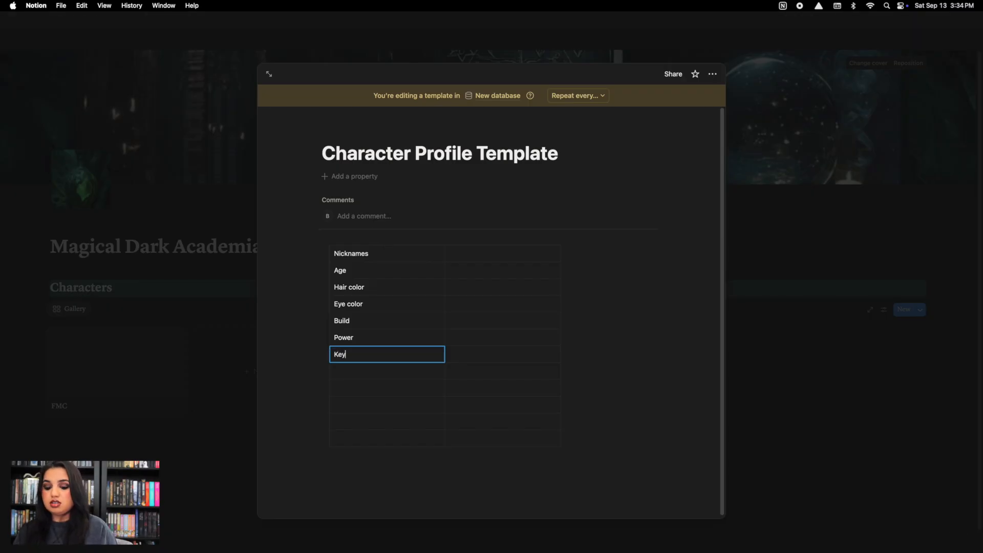
pyautogui.write(' Fea')
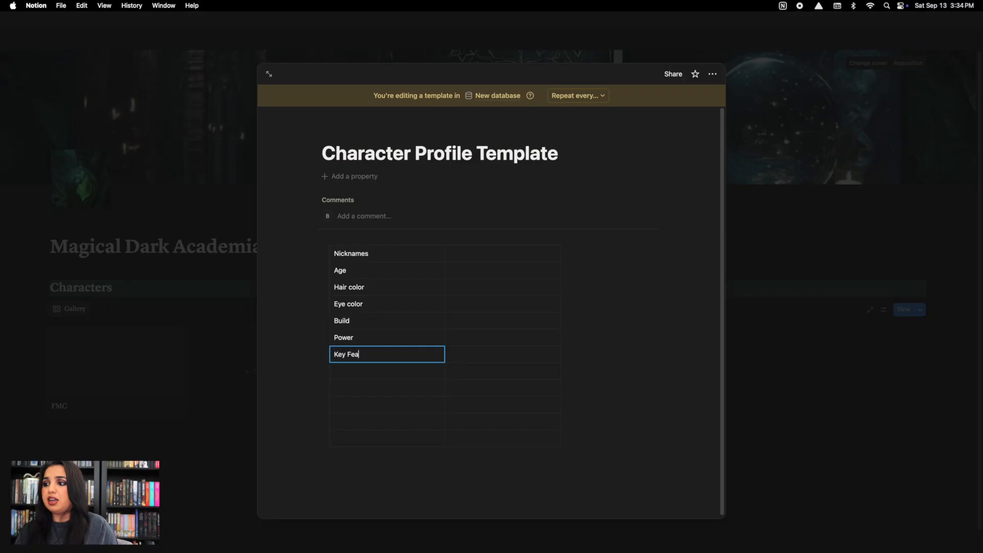
pyautogui.write('tures')
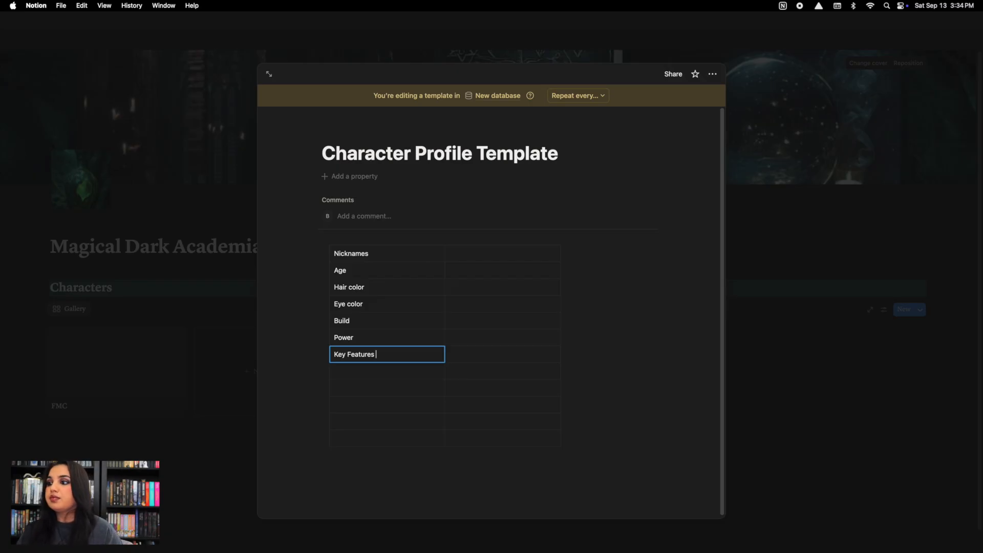
# Step: Turn the table's label column into a header column and give it a green background
pyautogui.click(363, 371)
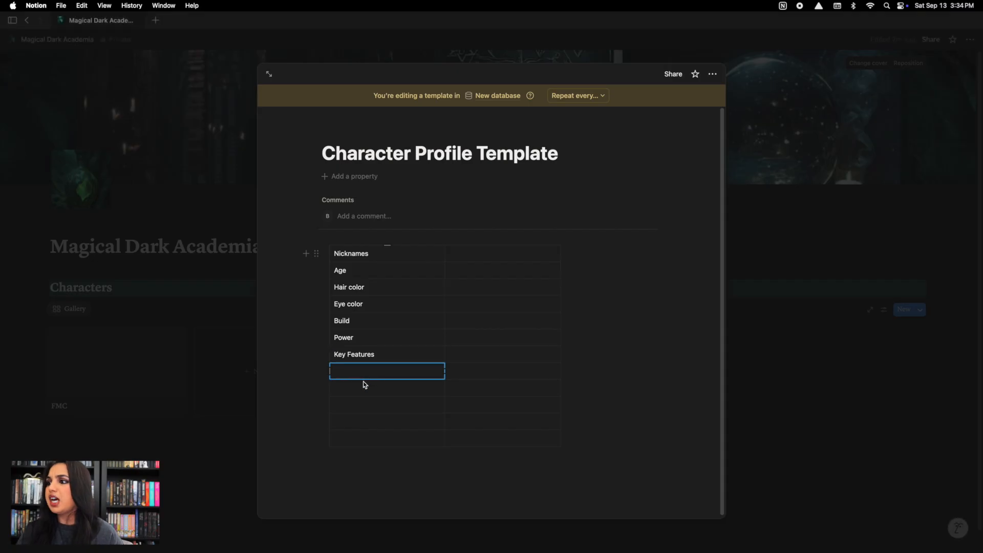
pyautogui.click(317, 254)
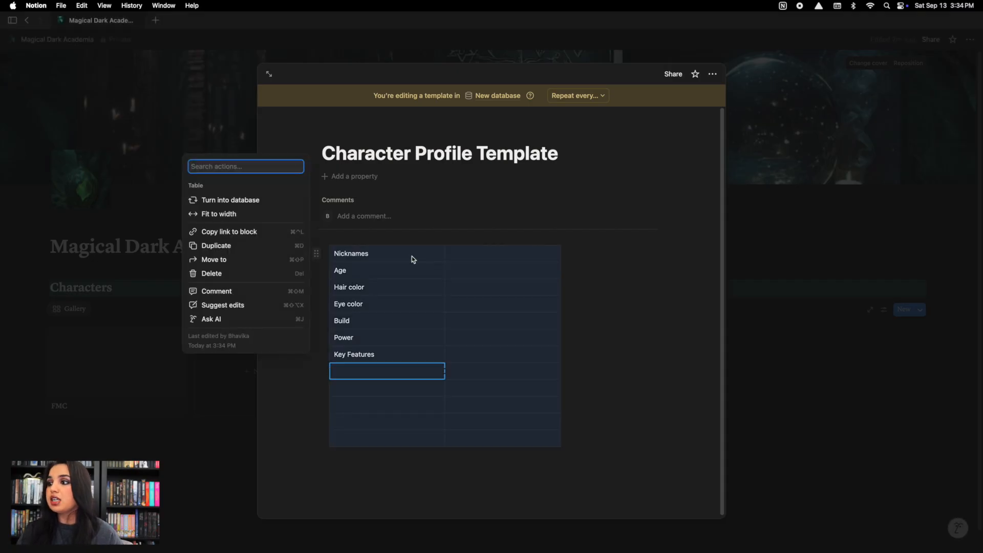
pyautogui.press('Escape')
pyautogui.click(373, 253)
pyautogui.click(387, 245)
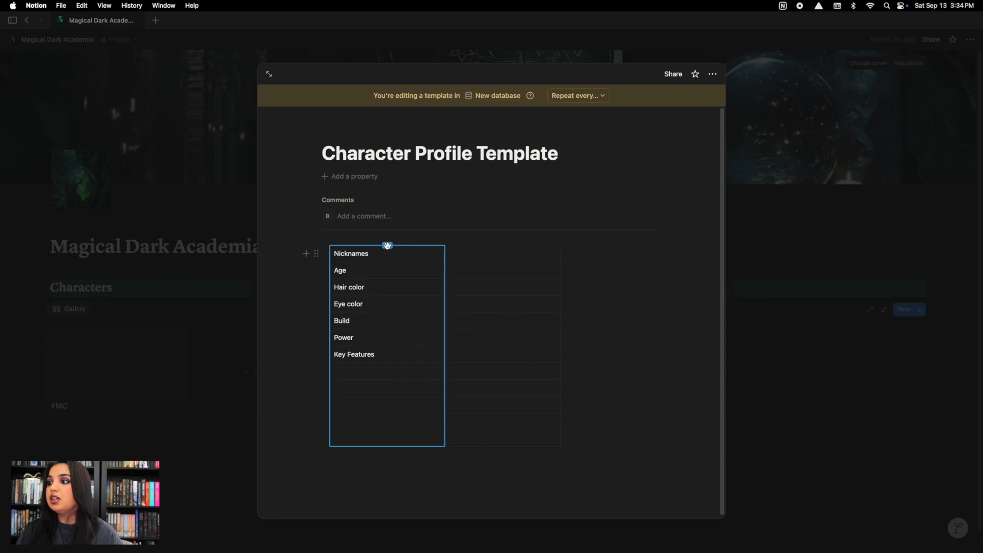
pyautogui.click(387, 245)
pyautogui.click(495, 282)
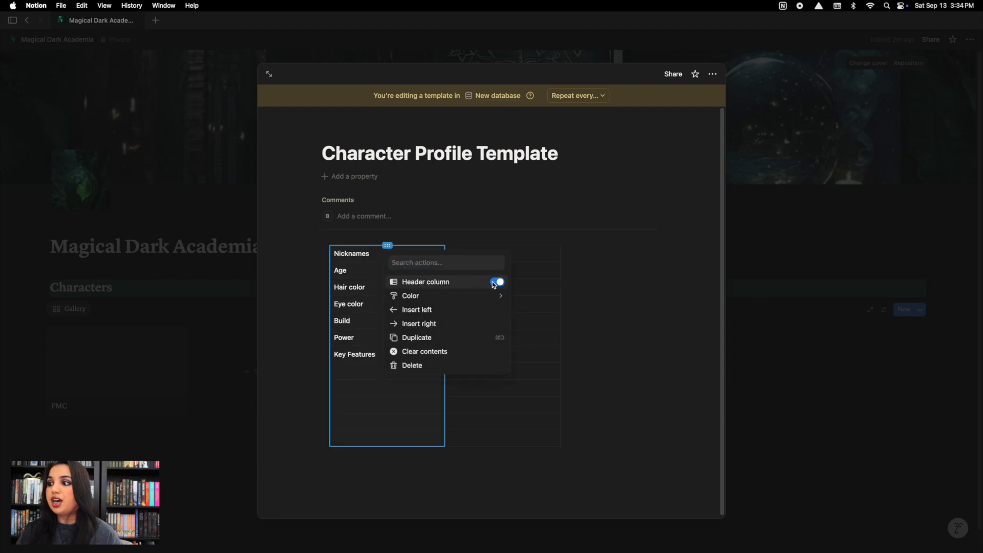
pyautogui.moveTo(434, 295)
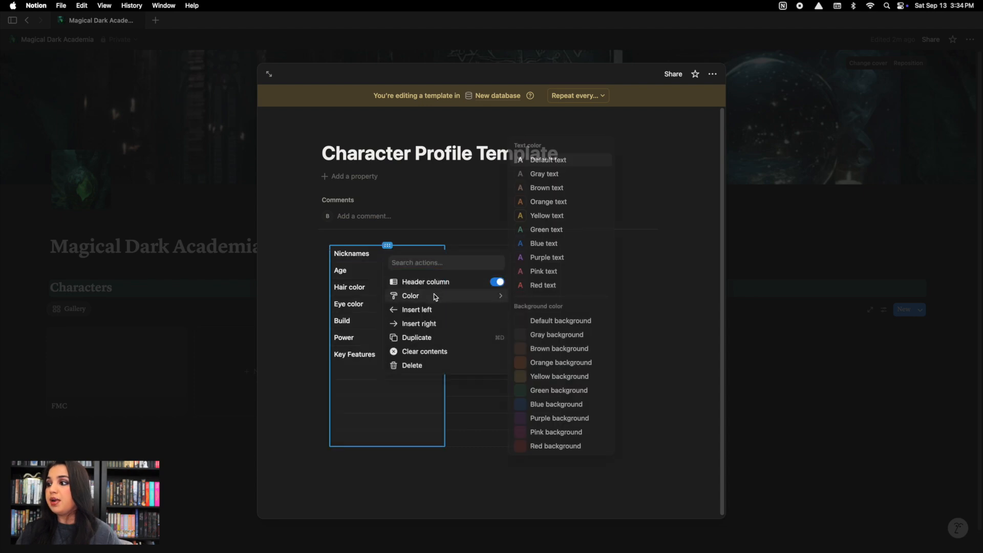
pyautogui.click(559, 390)
pyautogui.press('Escape')
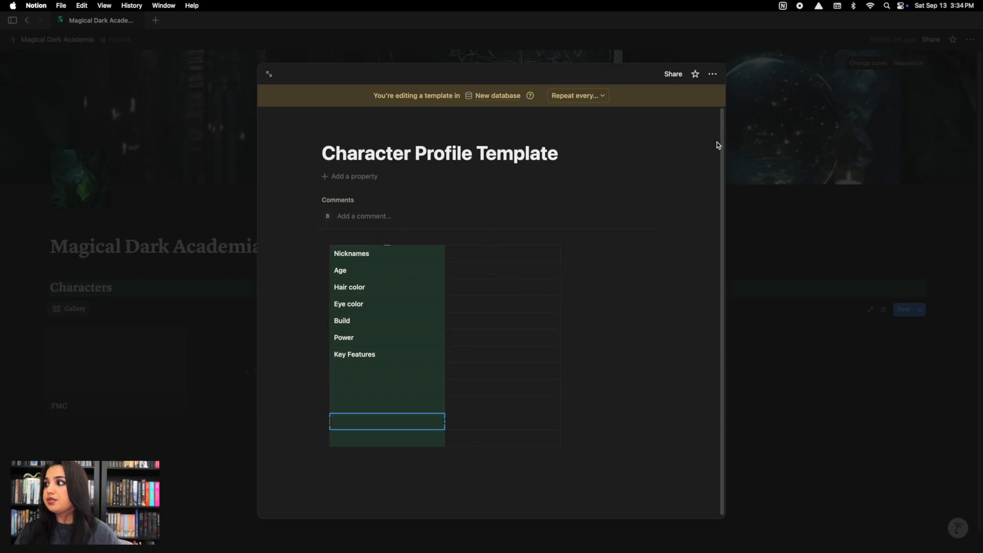
# Step: Switch the Character Profile Template page to the Serif font
pyautogui.click(712, 73)
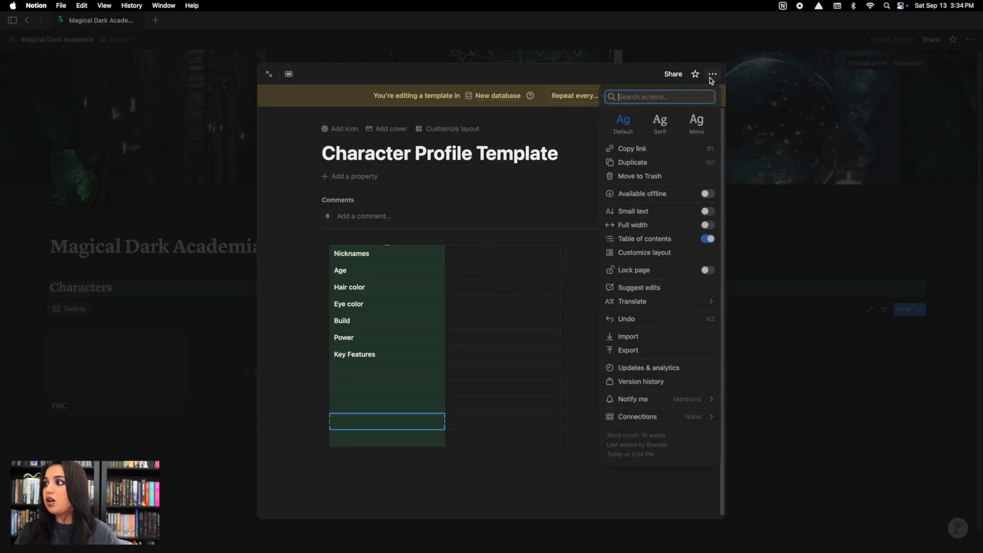
pyautogui.click(659, 123)
pyautogui.click(417, 337)
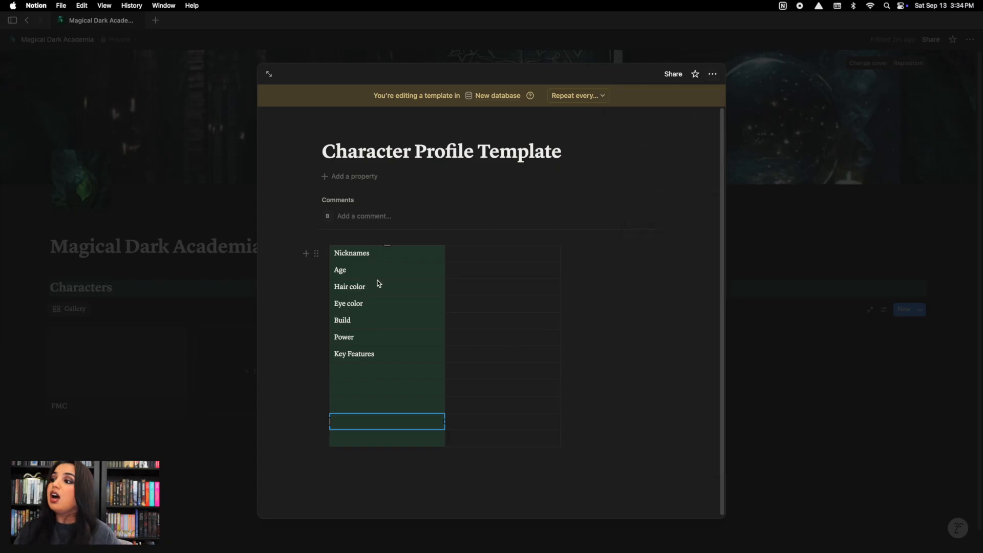
pyautogui.click(507, 277)
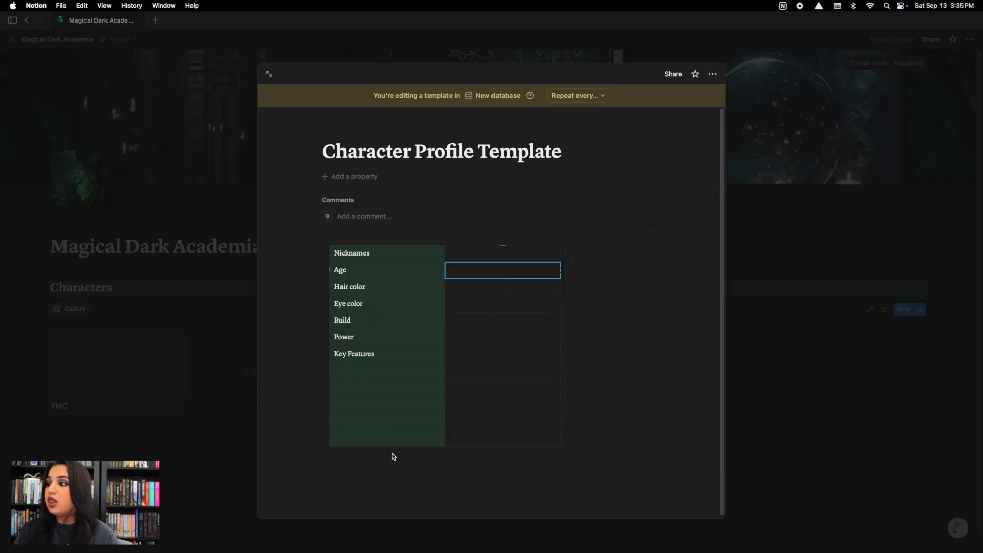
# Step: Add a Heading 3 reading "Character Background" below the details table
pyautogui.scroll(-1, 577, 335)
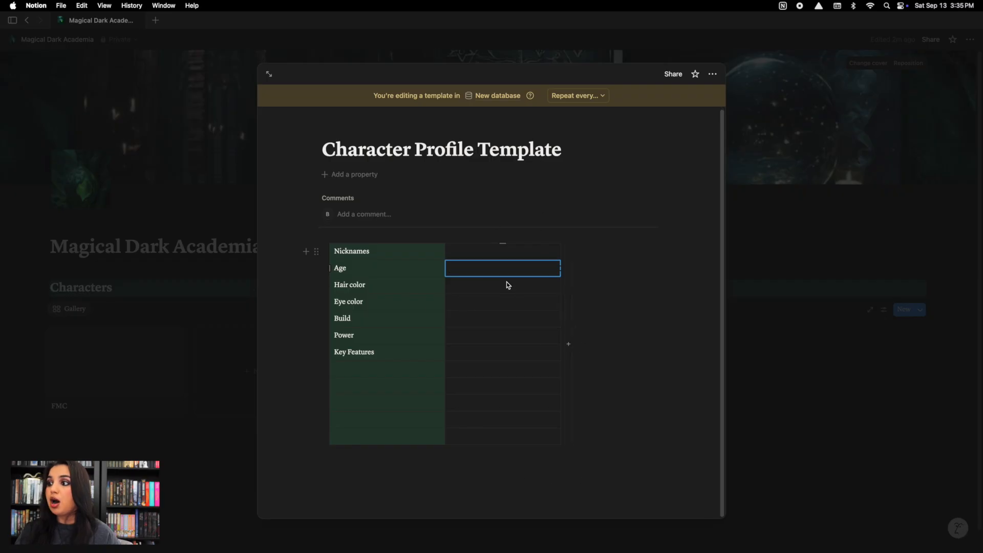
pyautogui.click(400, 489)
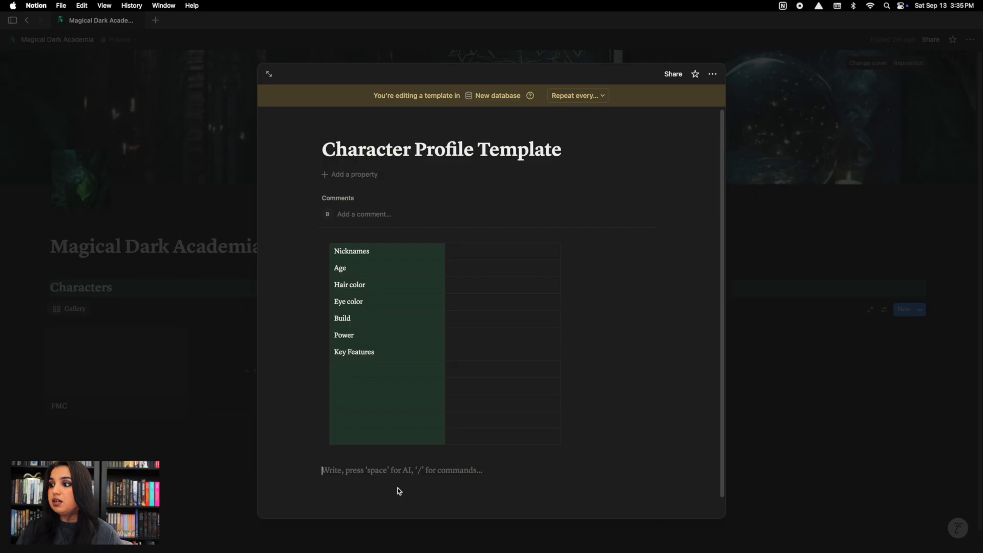
pyautogui.scroll(-1, 400, 489)
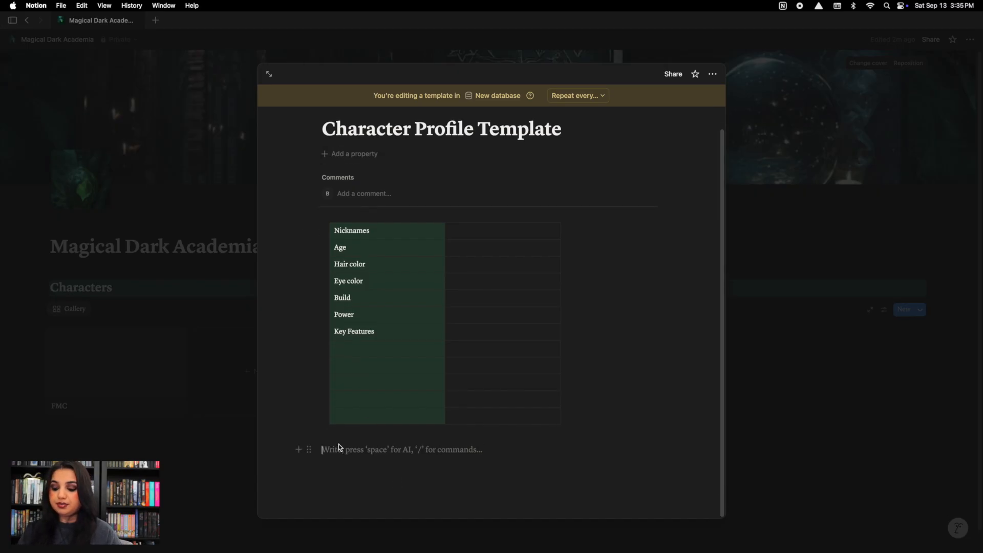
pyautogui.write('/head')
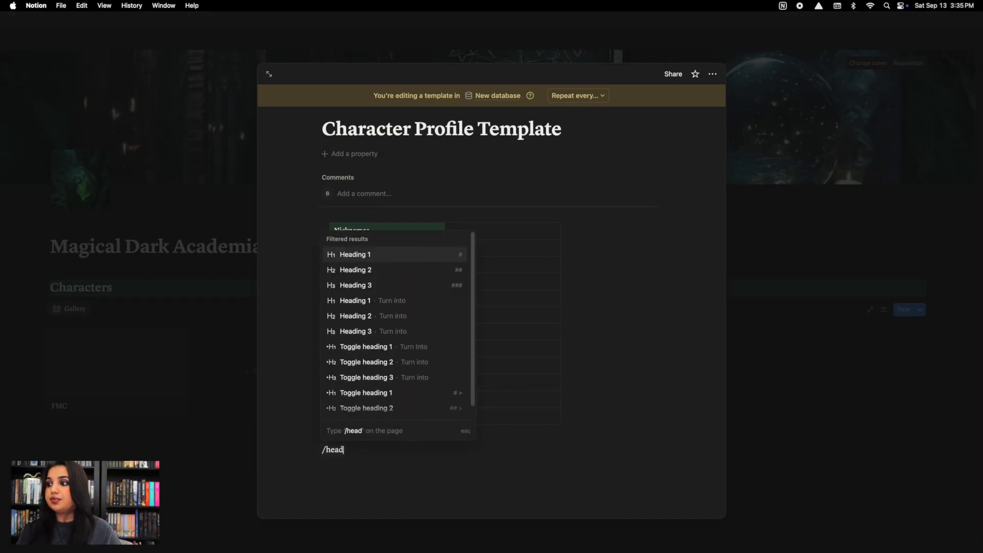
pyautogui.write('3')
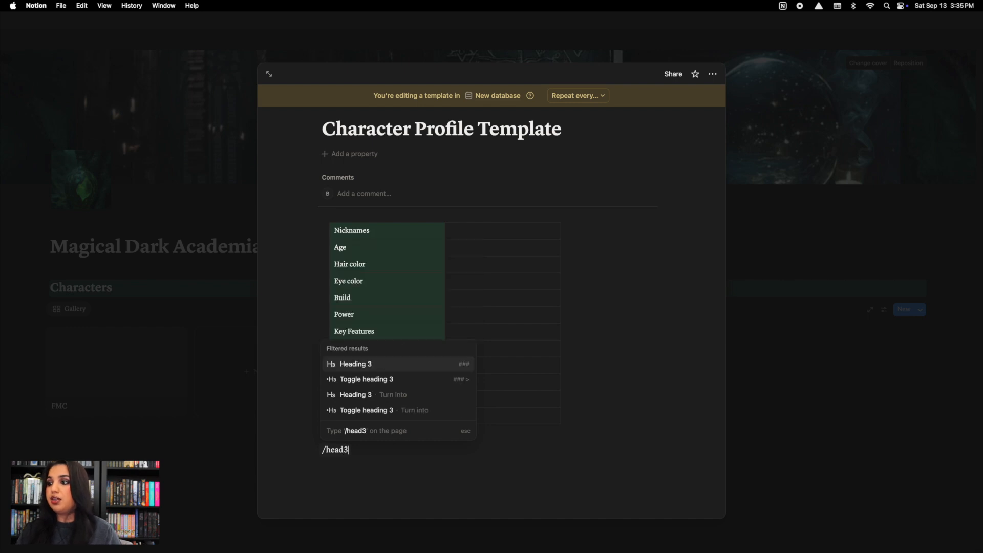
pyautogui.press('Return')
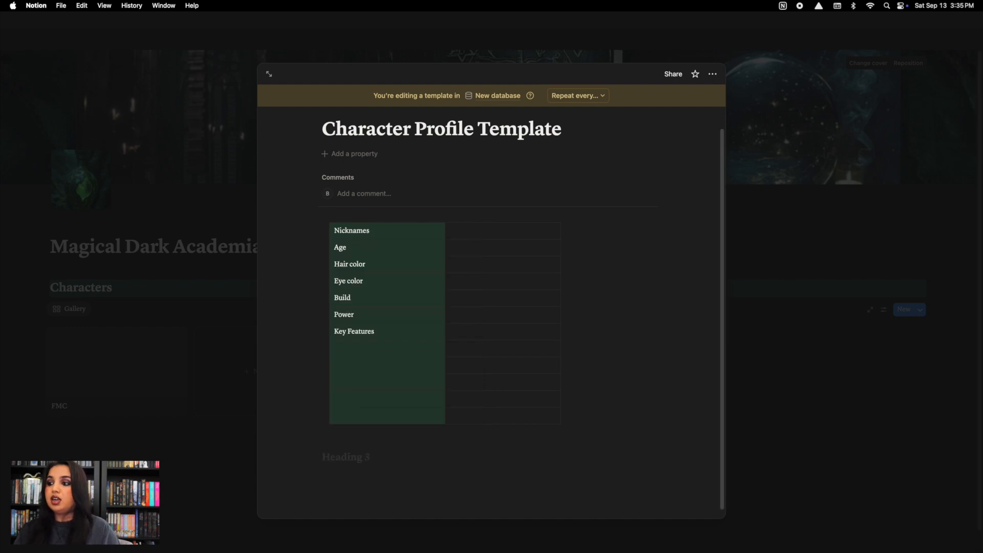
pyautogui.write('Character Background')
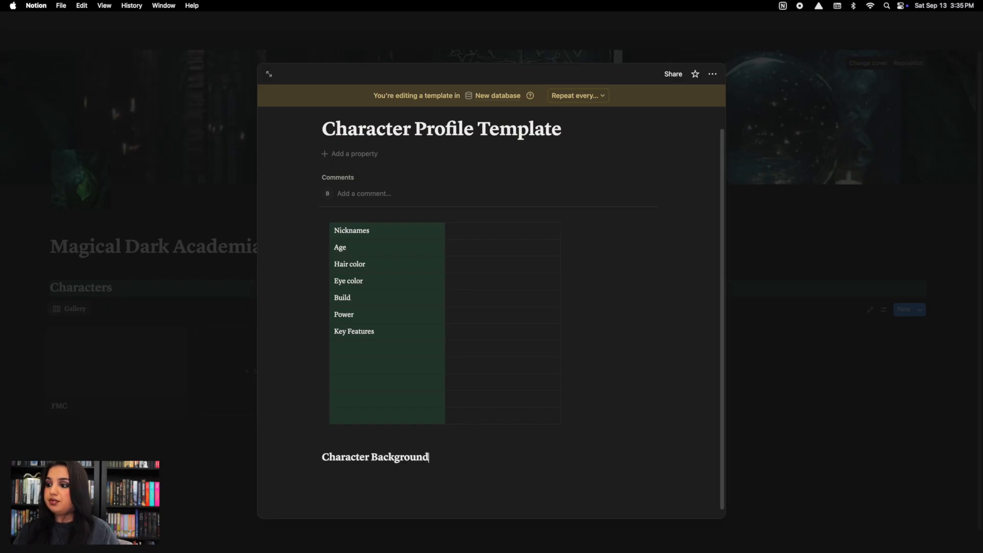
# Step: Give the "Character Background" heading a green background
pyautogui.click(310, 458)
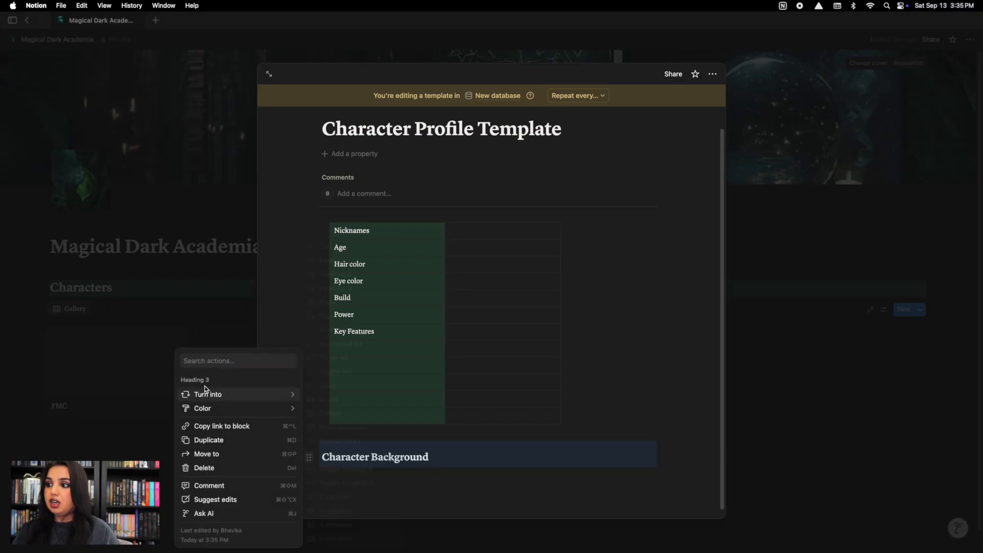
pyautogui.moveTo(205, 412)
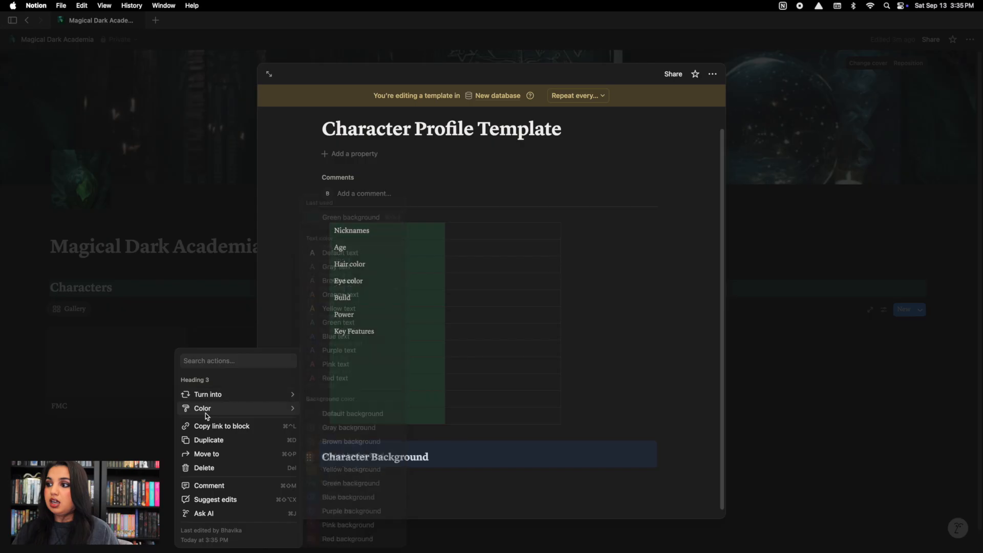
pyautogui.click(334, 484)
pyautogui.click(555, 471)
pyautogui.scroll(-1, 558, 463)
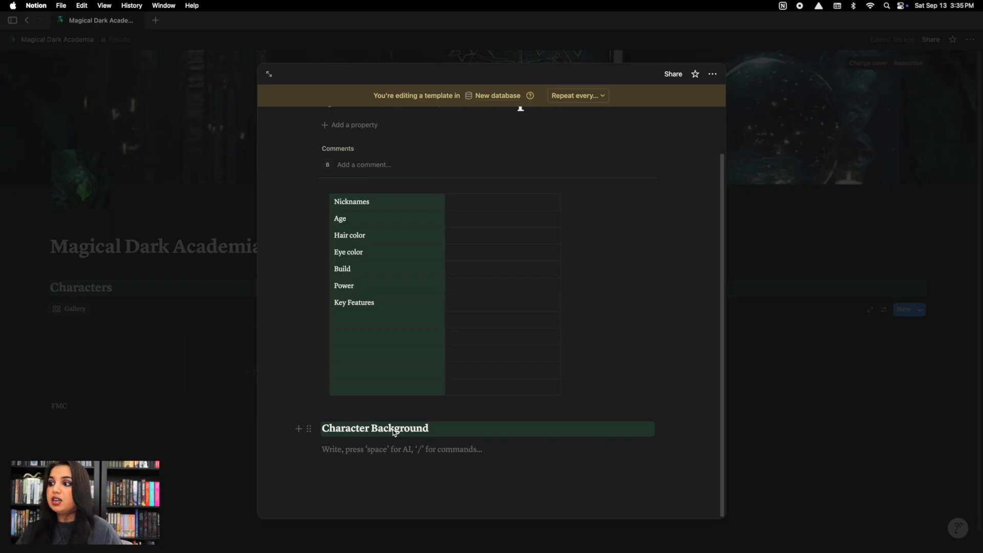
# Step: Close the template editor and apply the Character Profile Template to the FMC page in the Characters gallery
pyautogui.scroll(2, 448, 405)
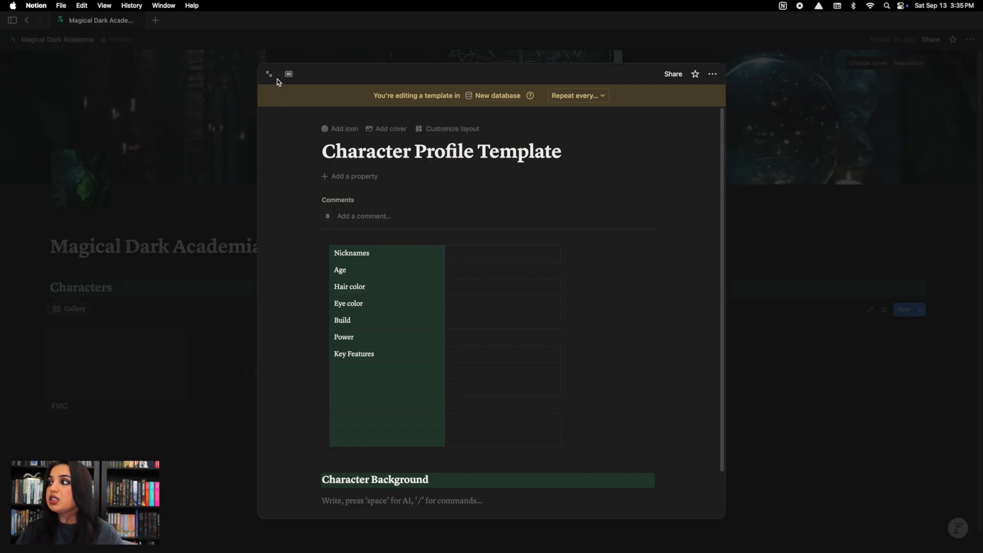
pyautogui.click(230, 83)
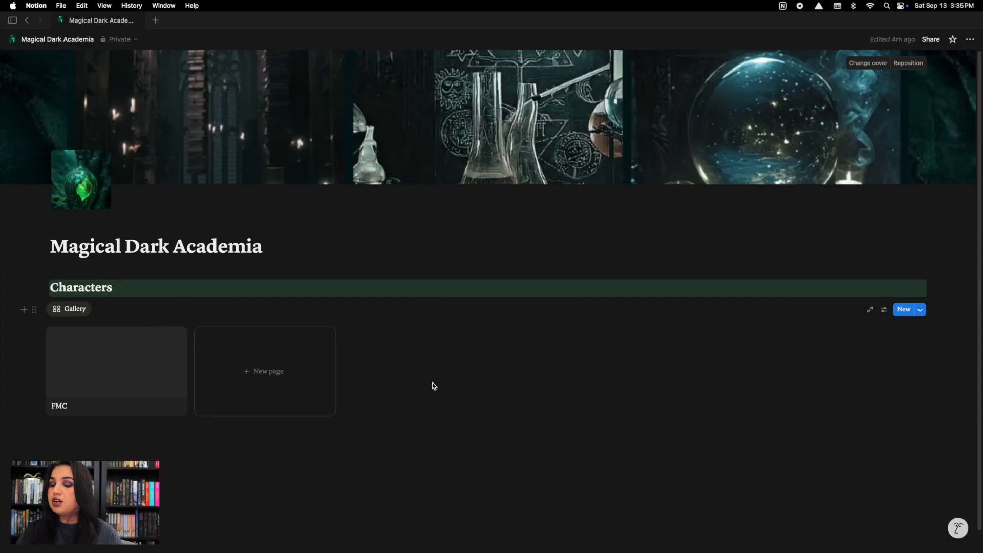
pyautogui.click(64, 383)
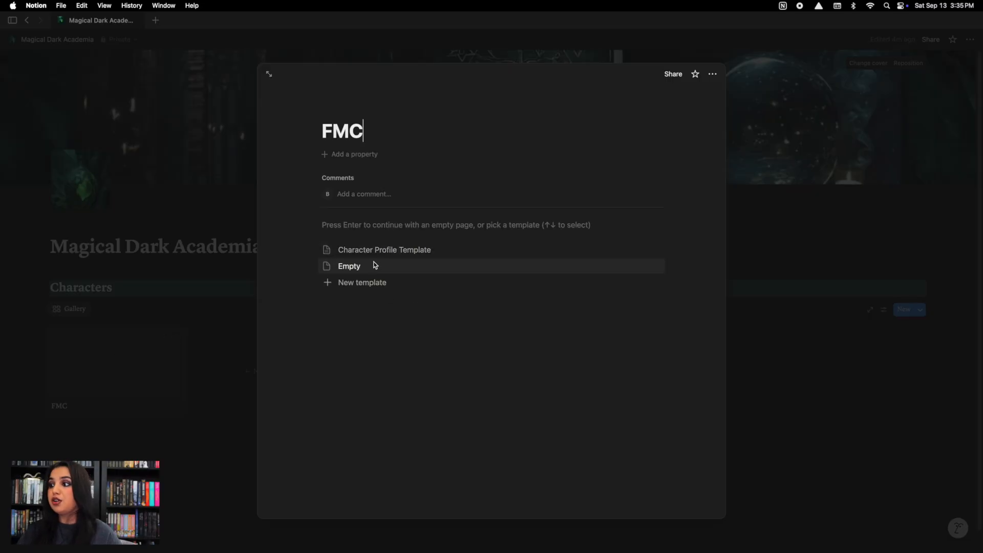
pyautogui.click(429, 253)
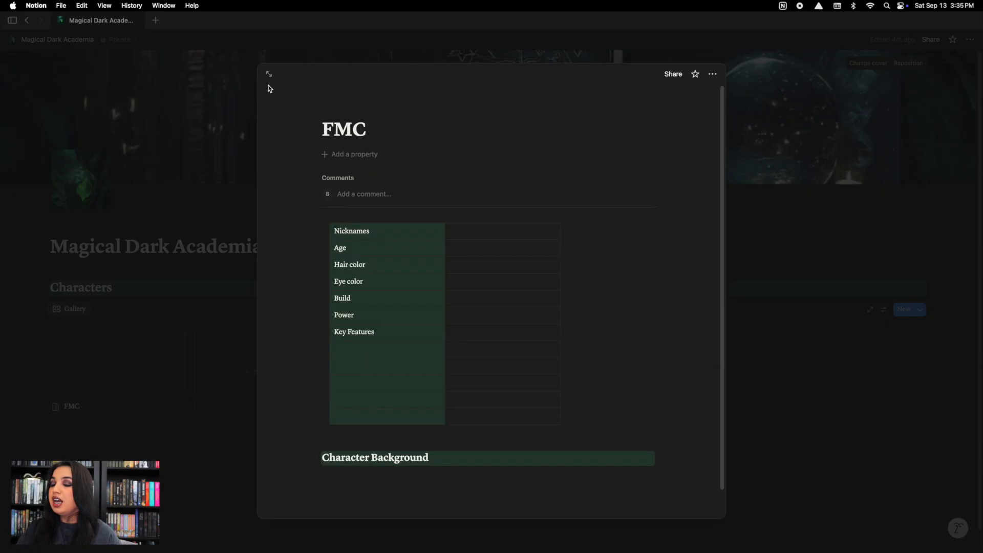
# Step: Add a cover to the FMC page and replace it with the image uploaded from the Characters folder
pyautogui.click(392, 108)
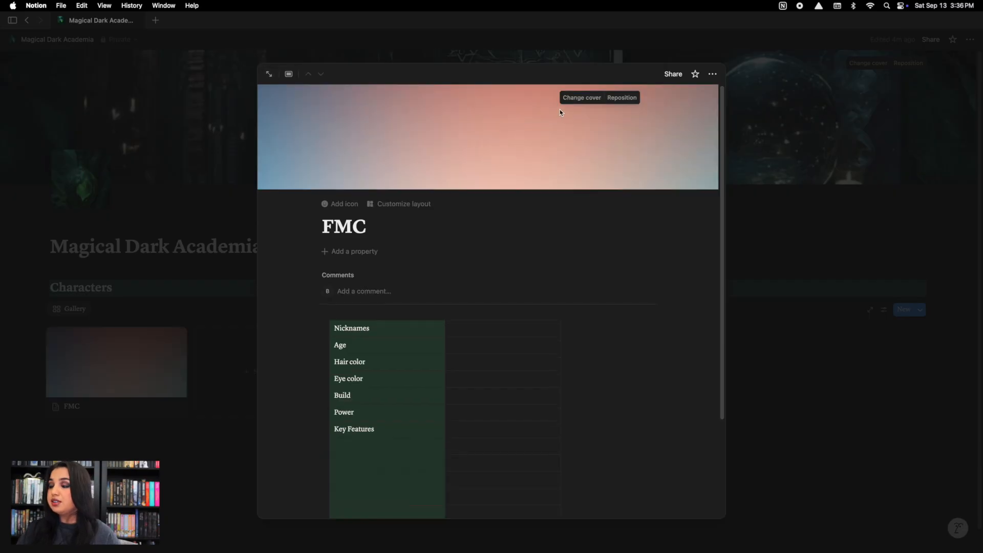
pyautogui.click(600, 98)
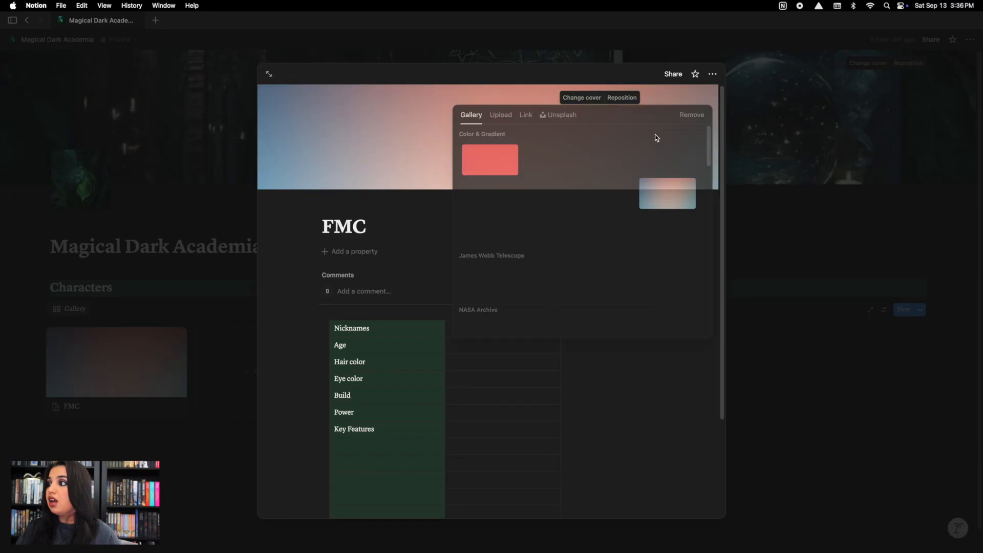
pyautogui.click(498, 117)
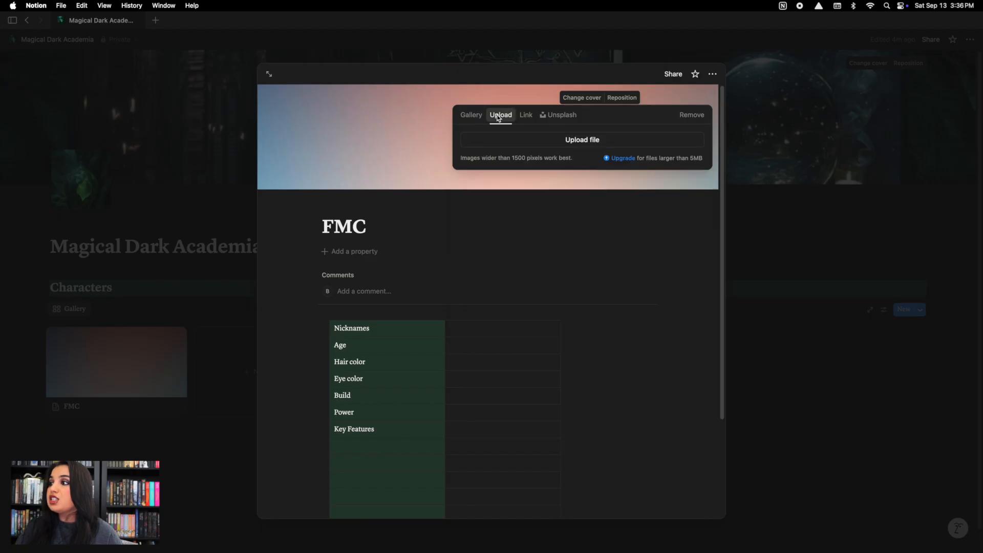
pyautogui.click(523, 147)
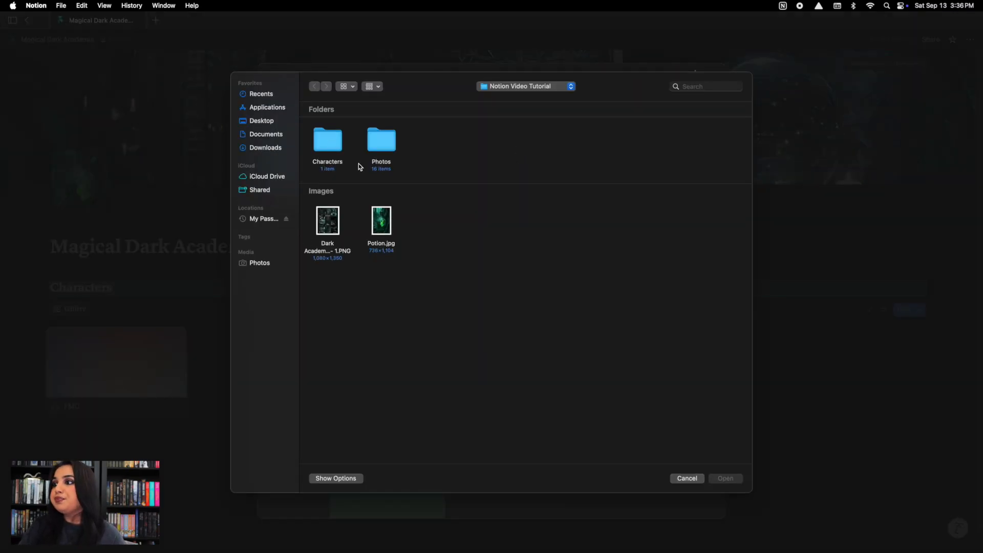
pyautogui.click(321, 144)
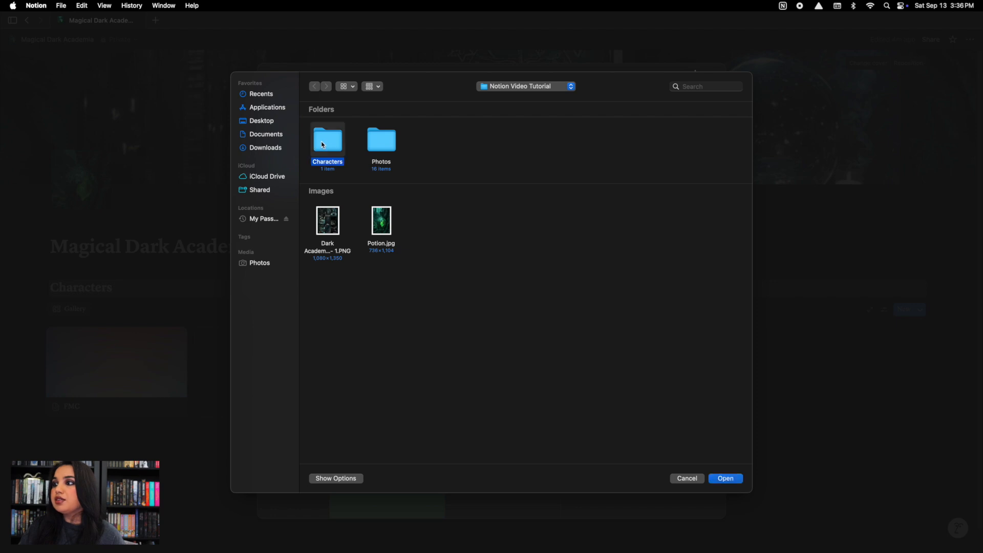
pyautogui.doubleClick(329, 143)
pyautogui.doubleClick(330, 141)
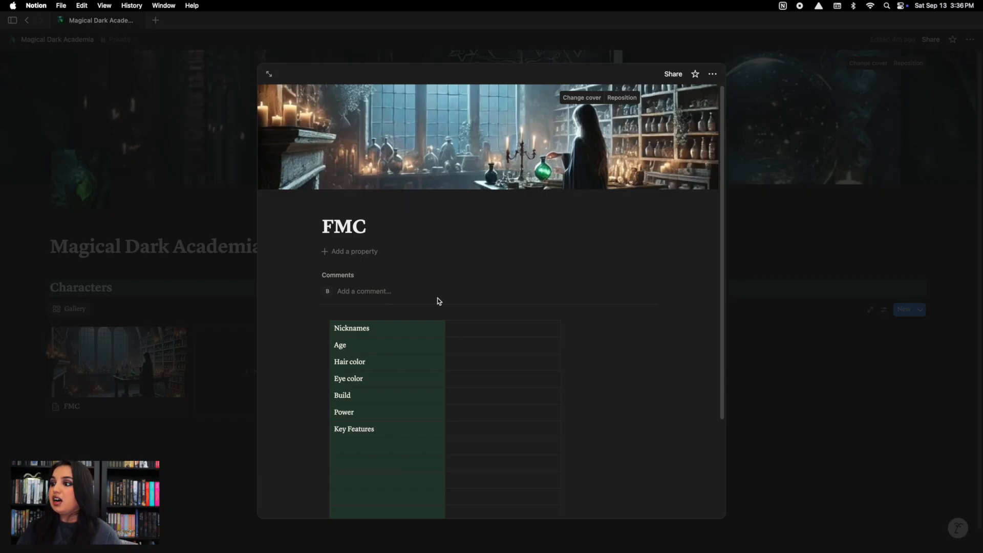
# Step: Add the crystal ball emoji as the FMC page's icon
pyautogui.scroll(-5, 443, 305)
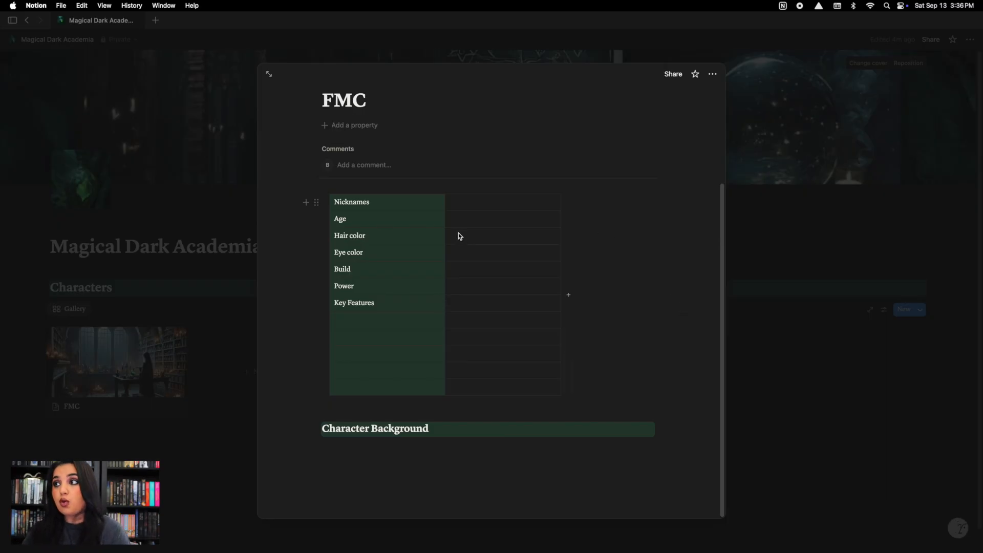
pyautogui.scroll(5, 451, 181)
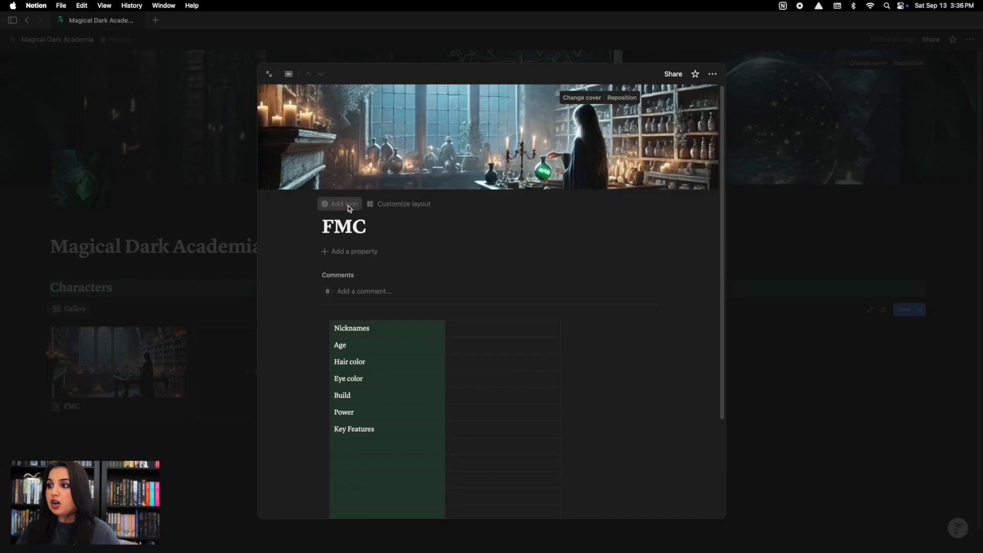
pyautogui.click(348, 208)
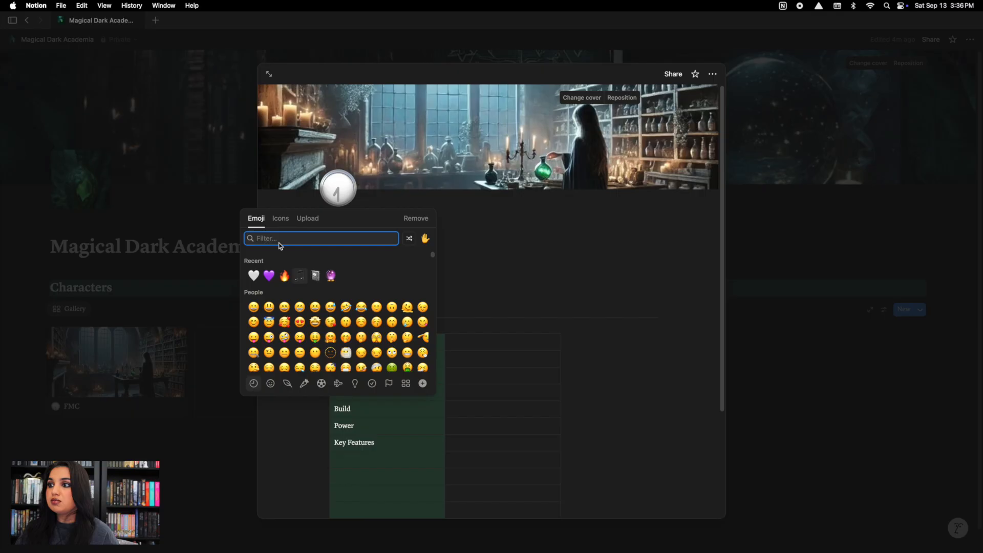
pyautogui.click(332, 276)
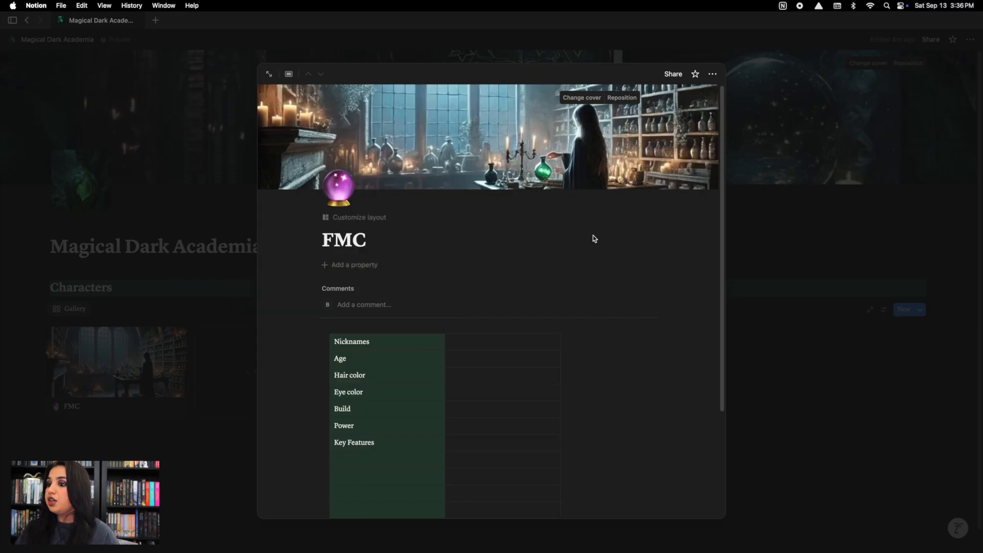
# Step: Add a "Friend" page to the Characters gallery, apply the Character Profile Template to it, and return to the main page
pyautogui.click(852, 351)
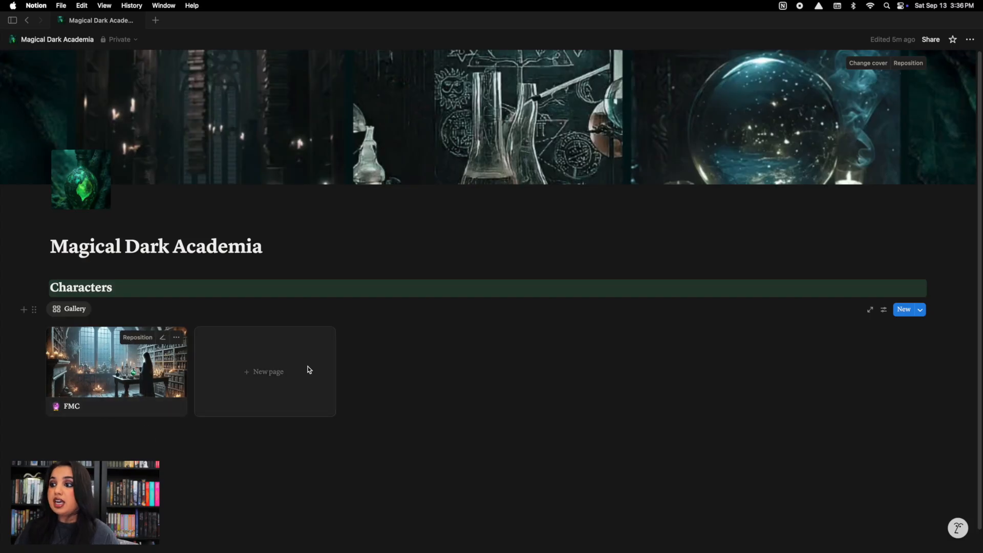
pyautogui.click(281, 371)
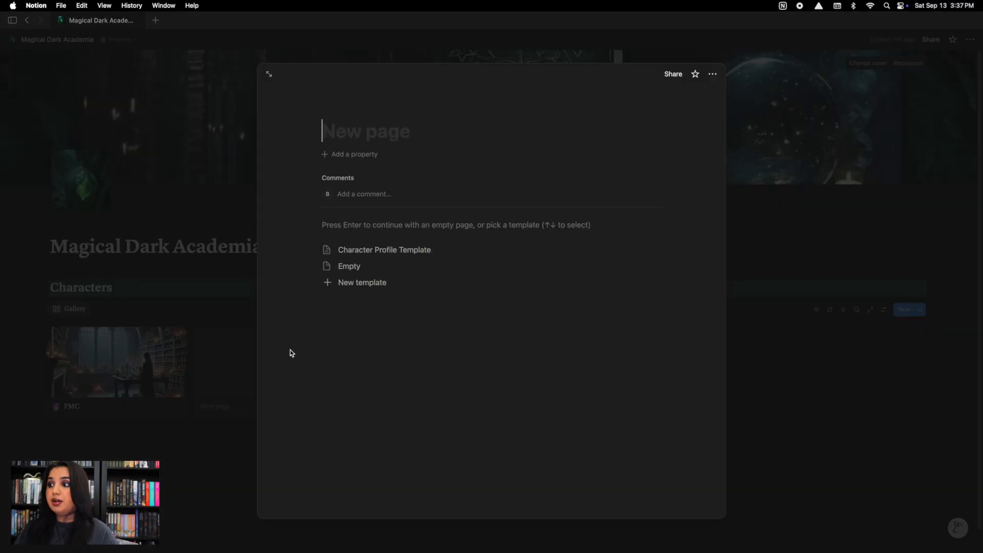
pyautogui.click(364, 129)
pyautogui.write('Friends')
pyautogui.press('BackSpace')
pyautogui.click(415, 251)
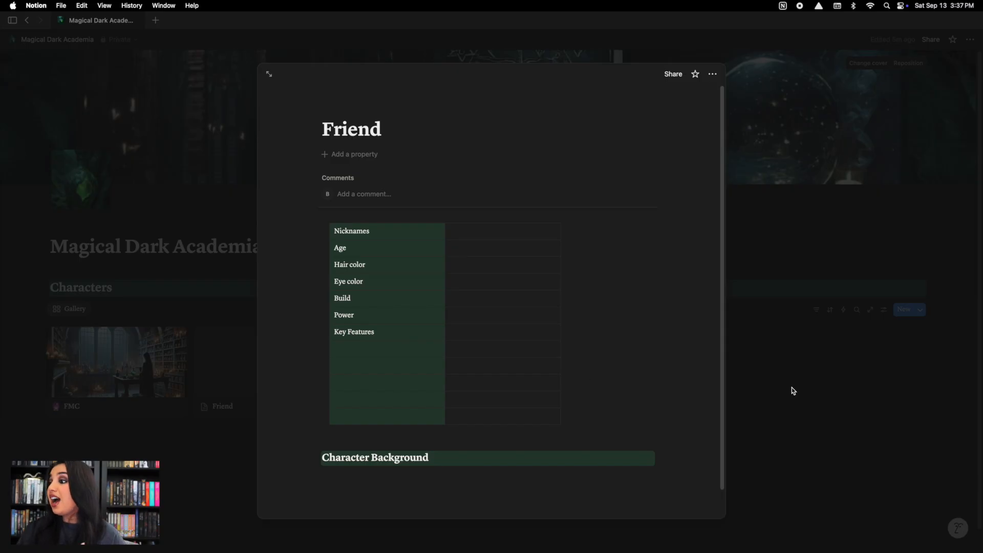
pyautogui.click(816, 393)
# Step: Add a Heading 2 "Location" below the Characters gallery and give it a green background
pyautogui.scroll(-1, 358, 399)
pyautogui.click(178, 429)
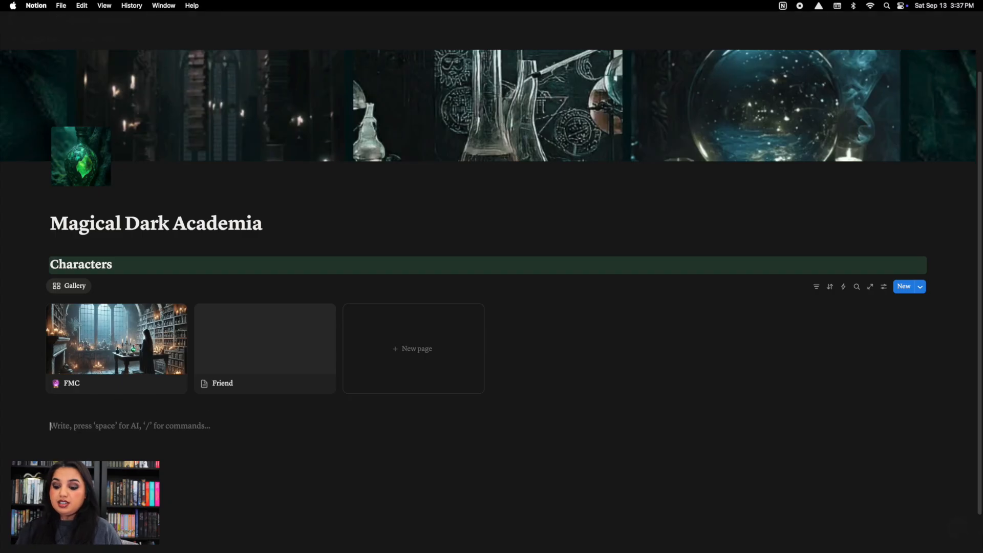
pyautogui.write('/head2')
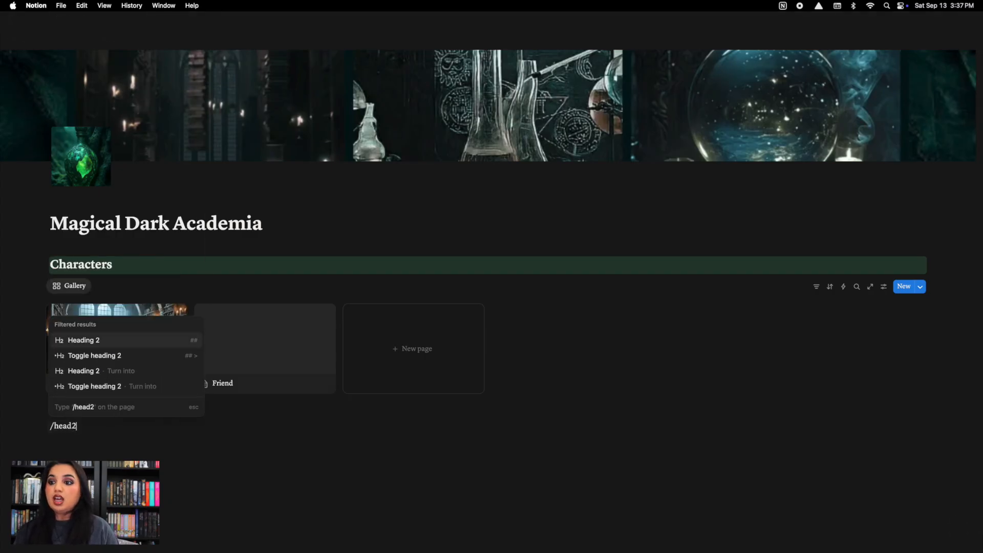
pyautogui.press('Return')
pyautogui.write('Location')
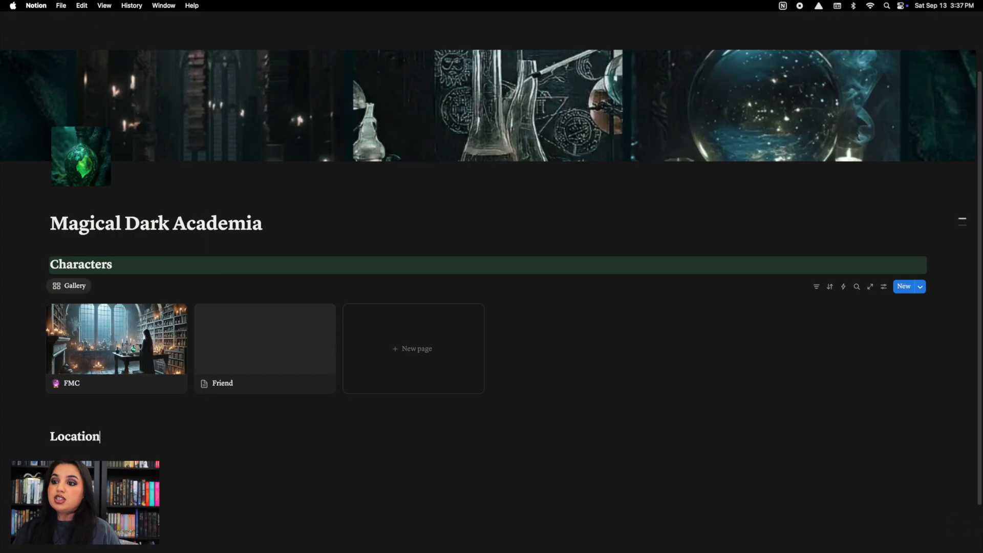
pyautogui.click(36, 437)
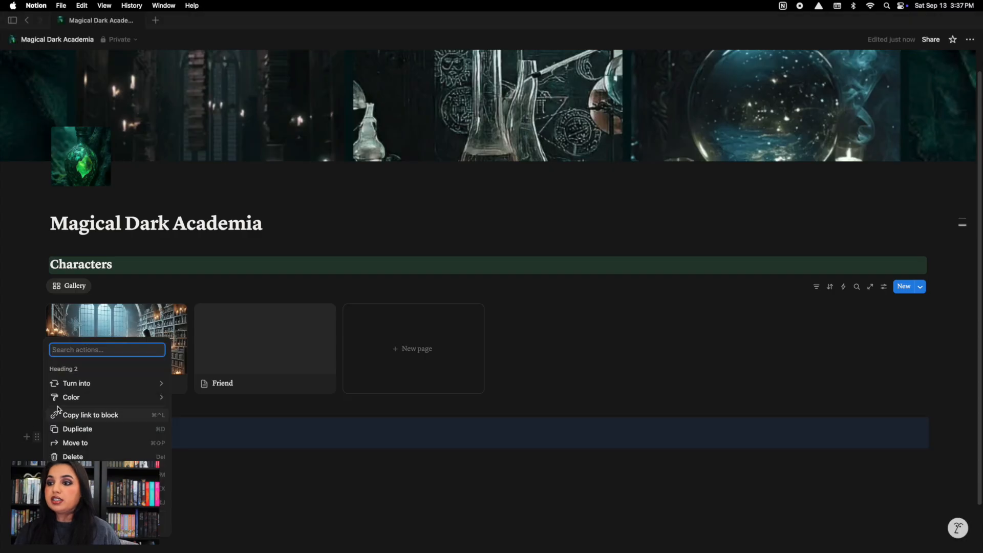
pyautogui.moveTo(74, 384)
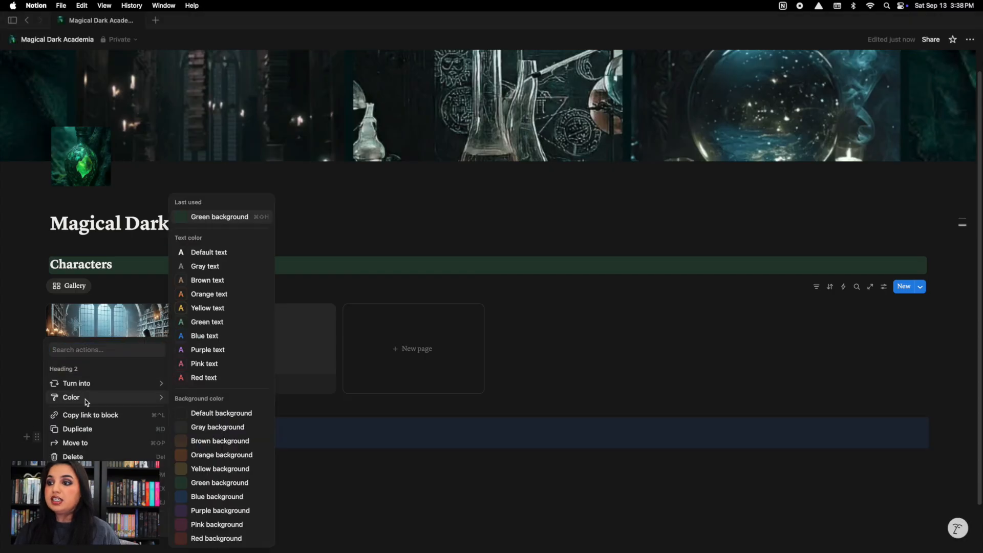
pyautogui.click(201, 485)
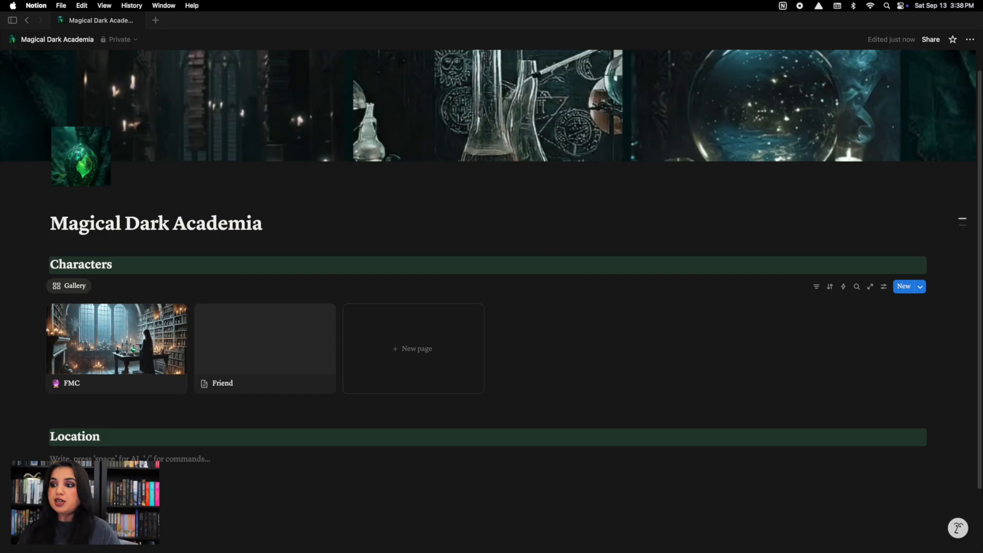
# Step: Insert a subpage under the Location heading and title it "School"
pyautogui.write('/')
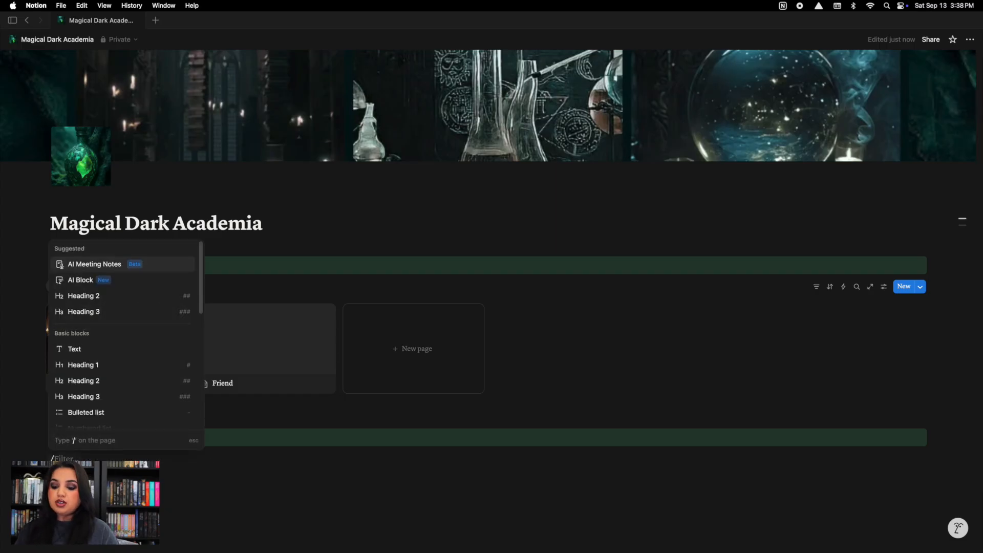
pyautogui.write('page')
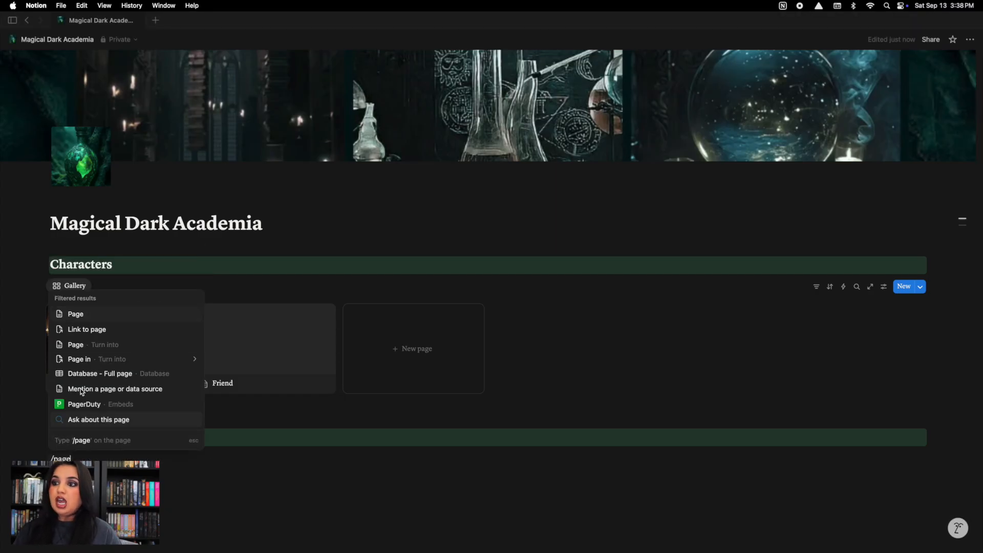
pyautogui.click(90, 317)
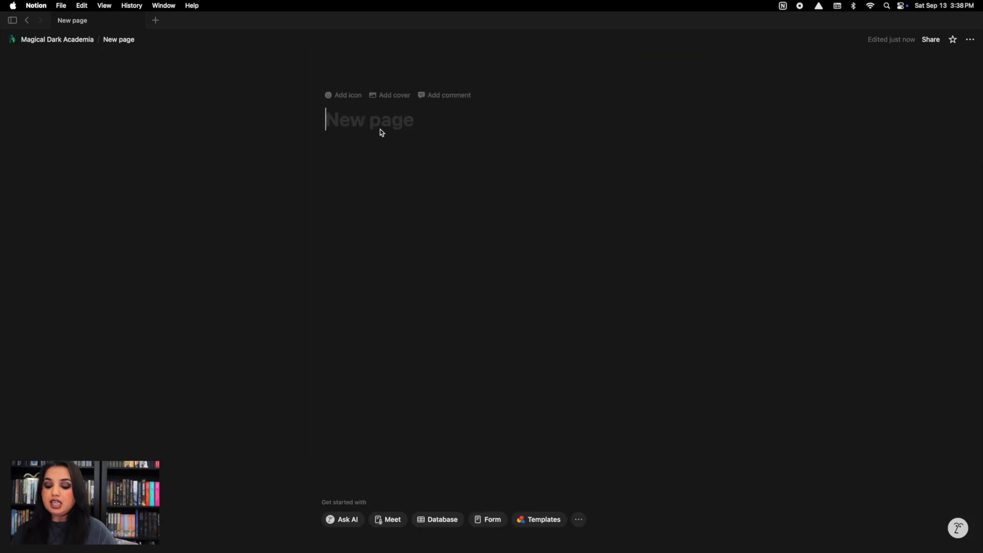
pyautogui.write('School')
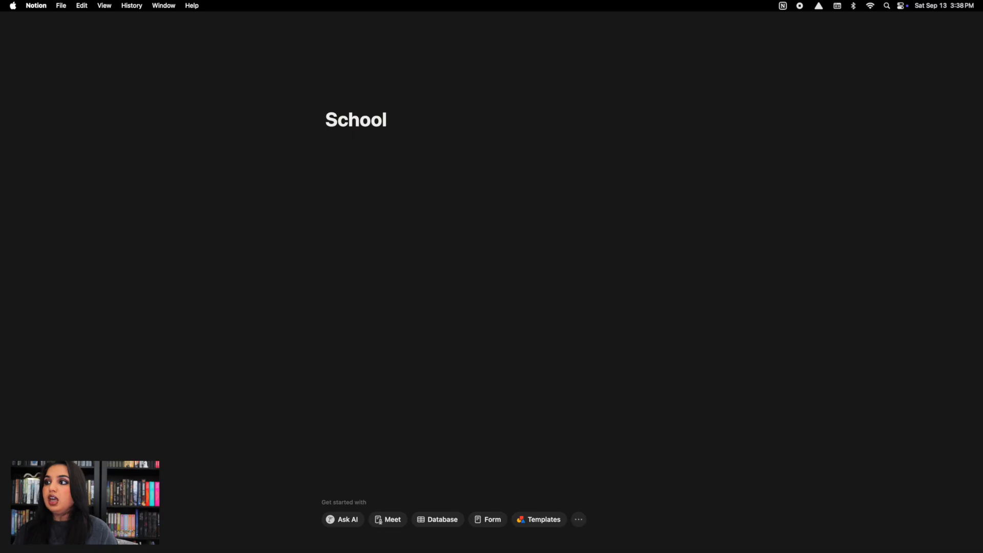
# Step: Write the note "-Magical school, add images" in the body of the School page
pyautogui.press('Return')
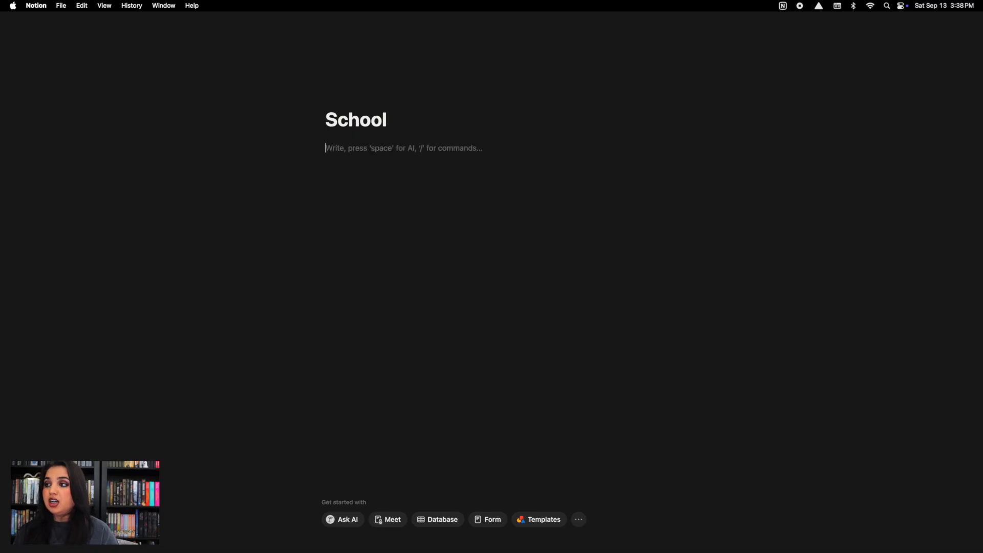
pyautogui.write('-')
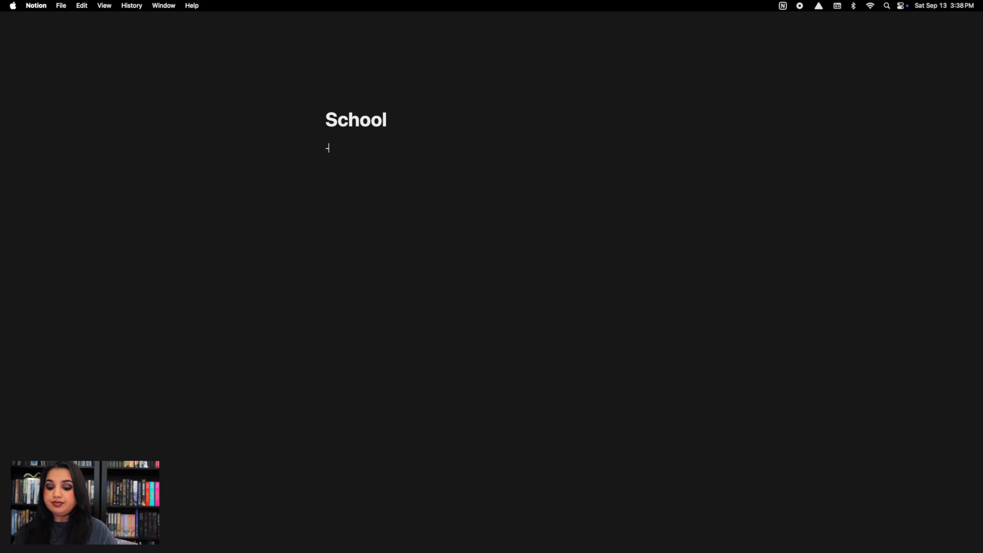
pyautogui.write('MAgica')
pyautogui.press('BackSpace')
pyautogui.press('BackSpace')
pyautogui.press('BackSpace')
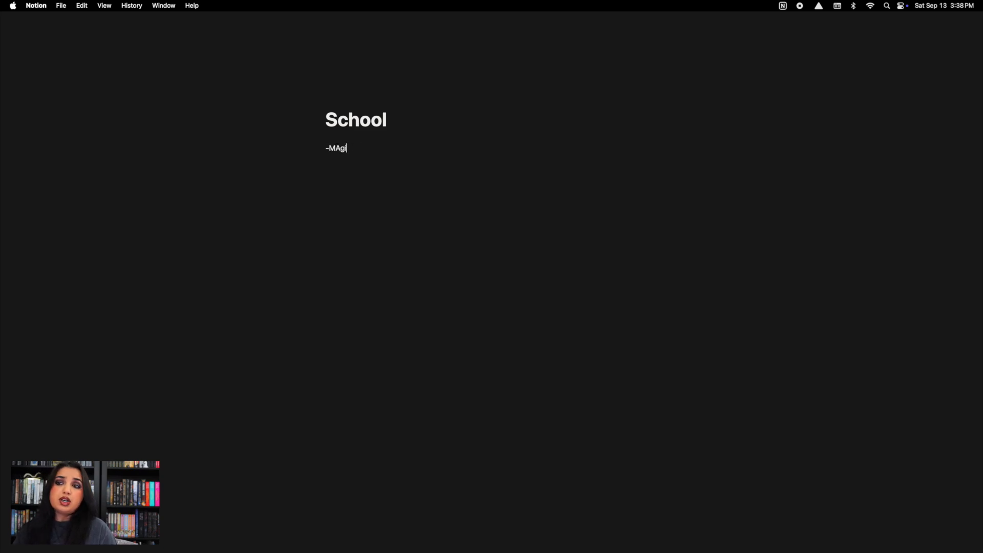
pyautogui.write('icas!')
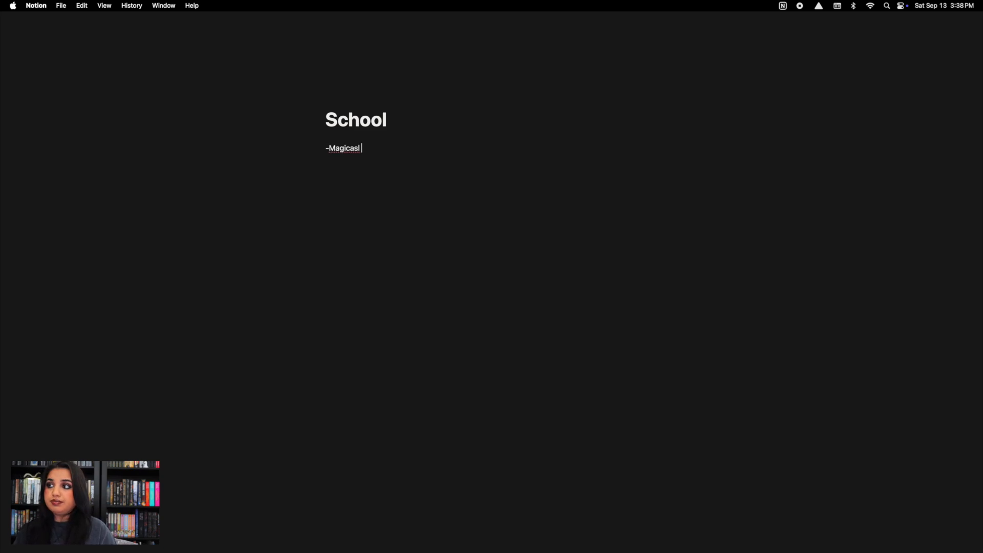
pyautogui.press('BackSpace')
pyautogui.press('BackSpace')
pyautogui.press('BackSpace')
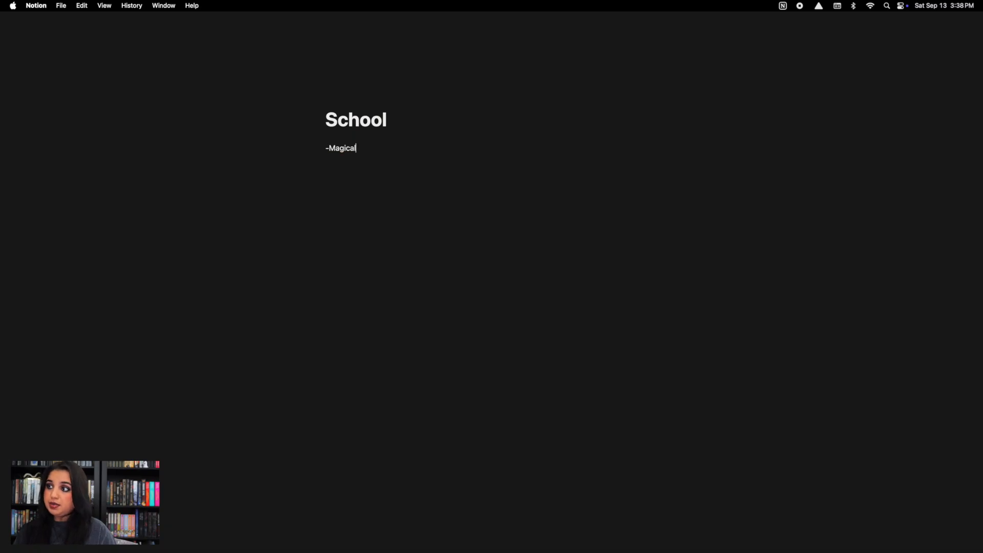
pyautogui.write('chool, a')
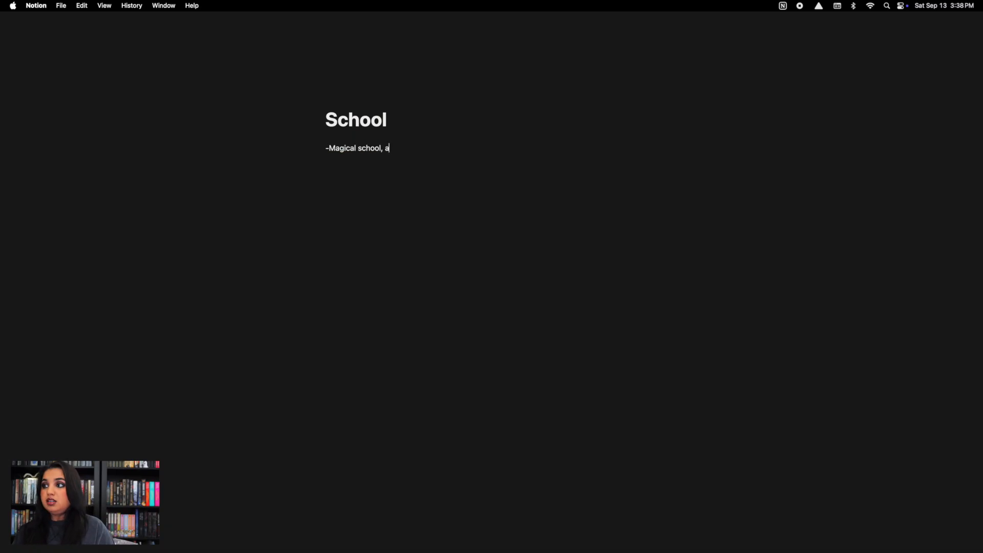
pyautogui.write('dd images')
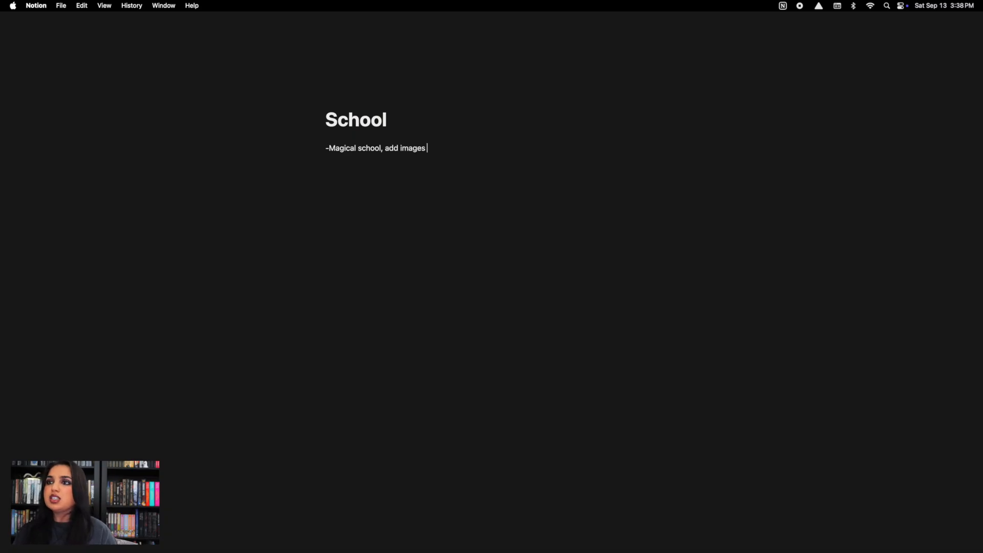
pyautogui.moveTo(114, 225)
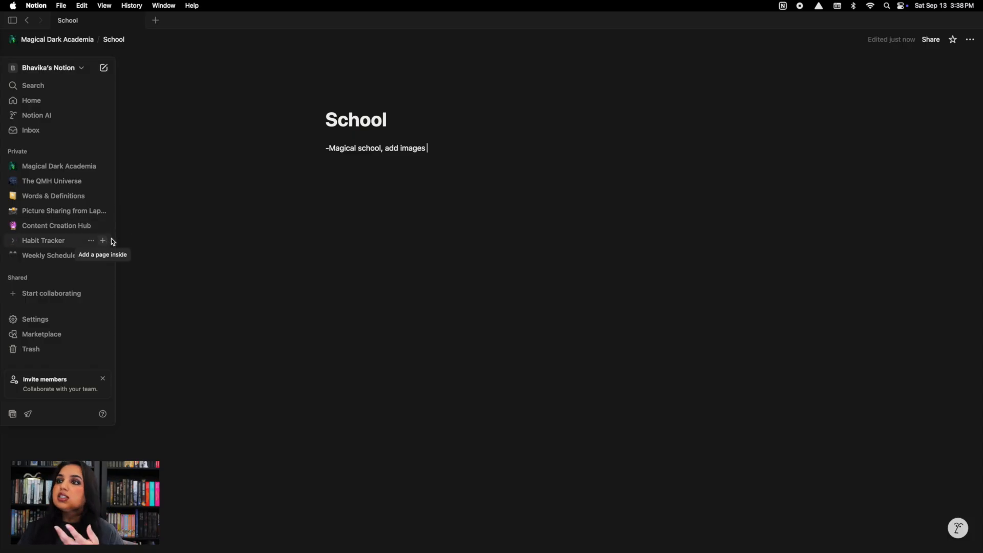
pyautogui.click(423, 208)
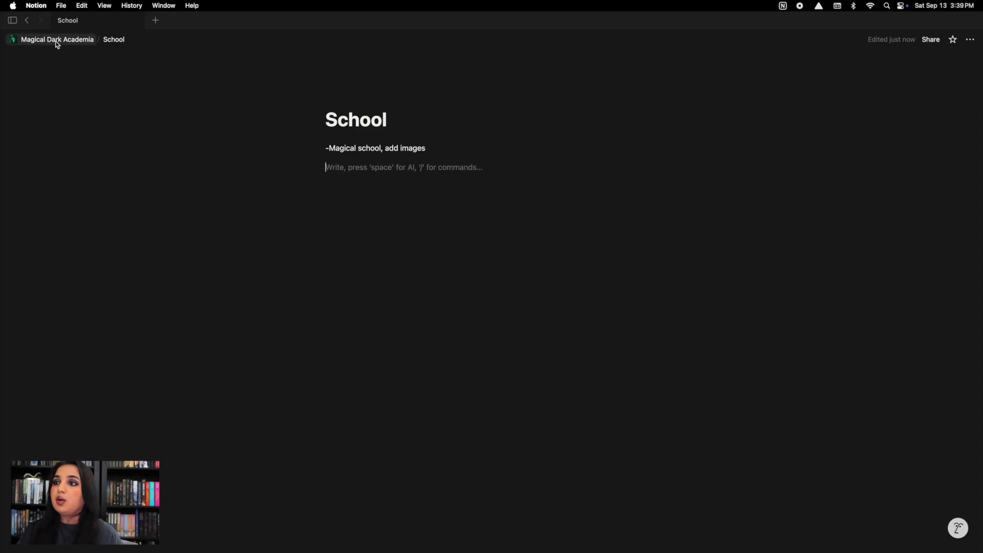
# Step: Return to the Magical Dark Academia page and set the School subpage's icon to the school building emoji
pyautogui.click(88, 43)
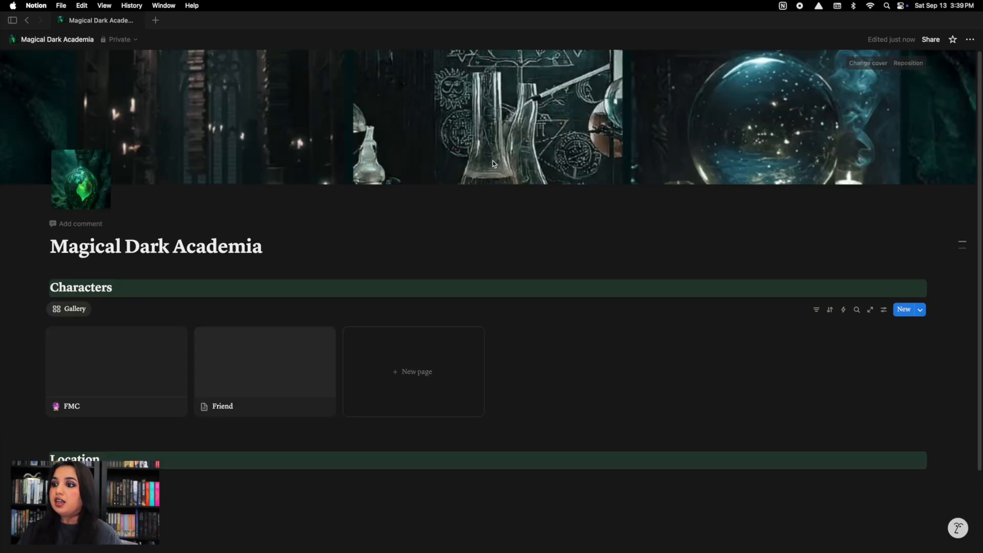
pyautogui.scroll(-3, 410, 354)
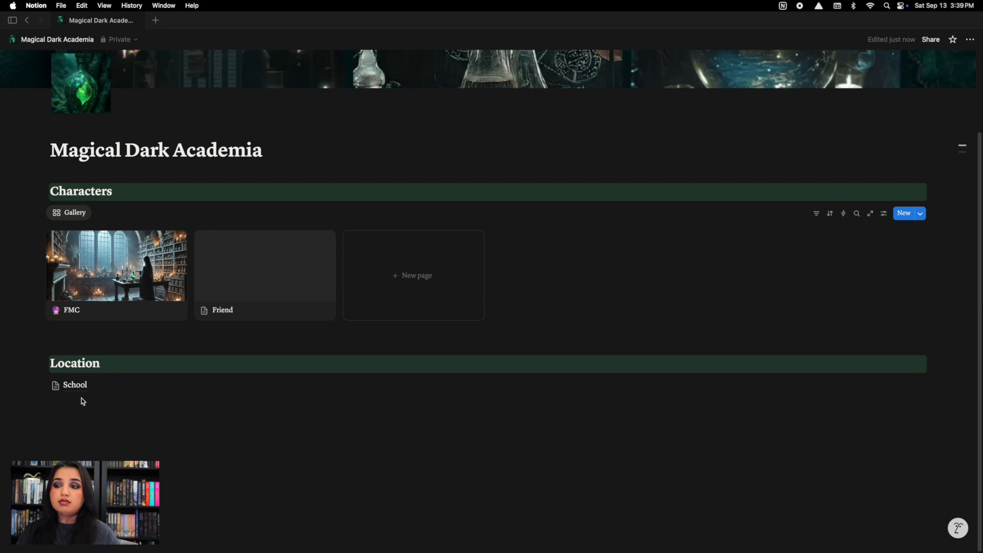
pyautogui.click(56, 386)
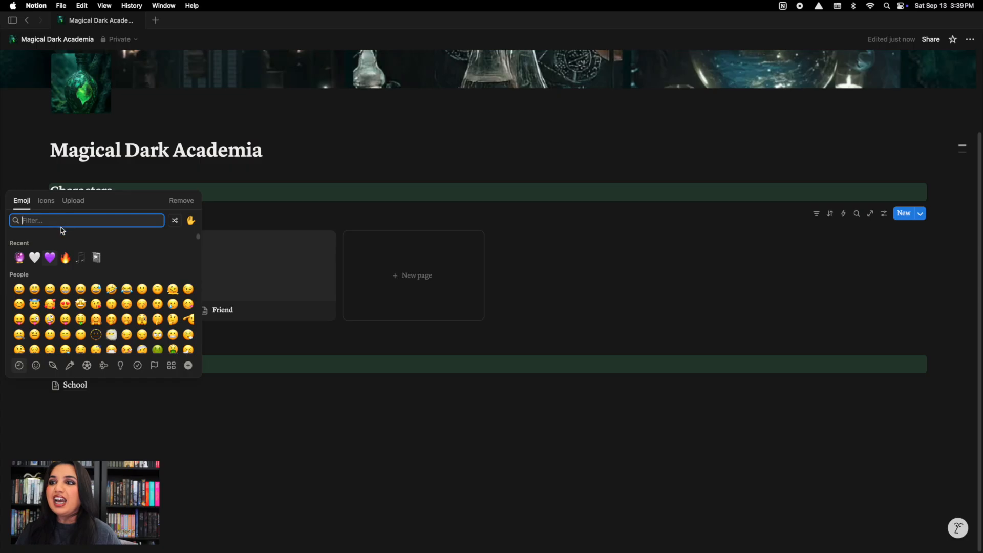
pyautogui.click(73, 200)
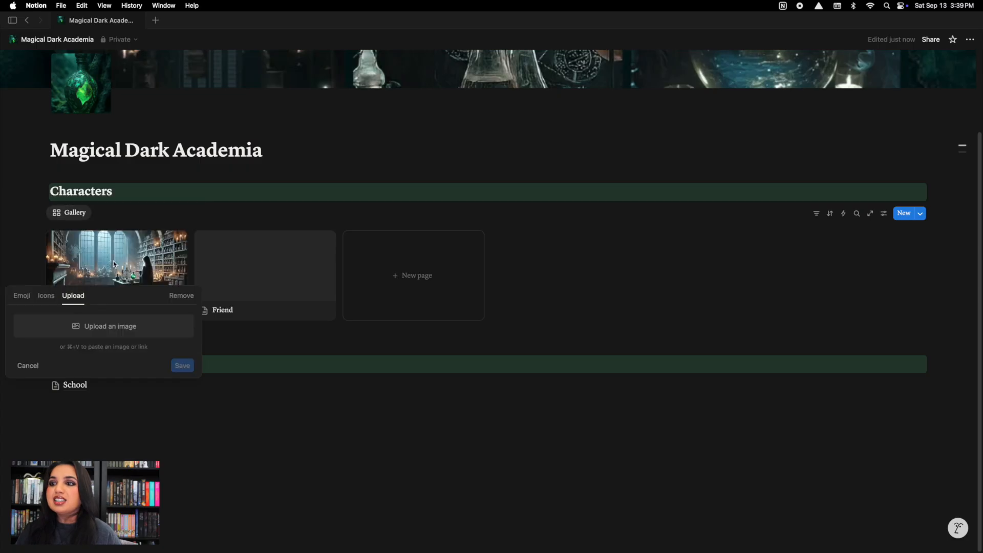
pyautogui.click(43, 297)
pyautogui.click(21, 200)
pyautogui.click(60, 222)
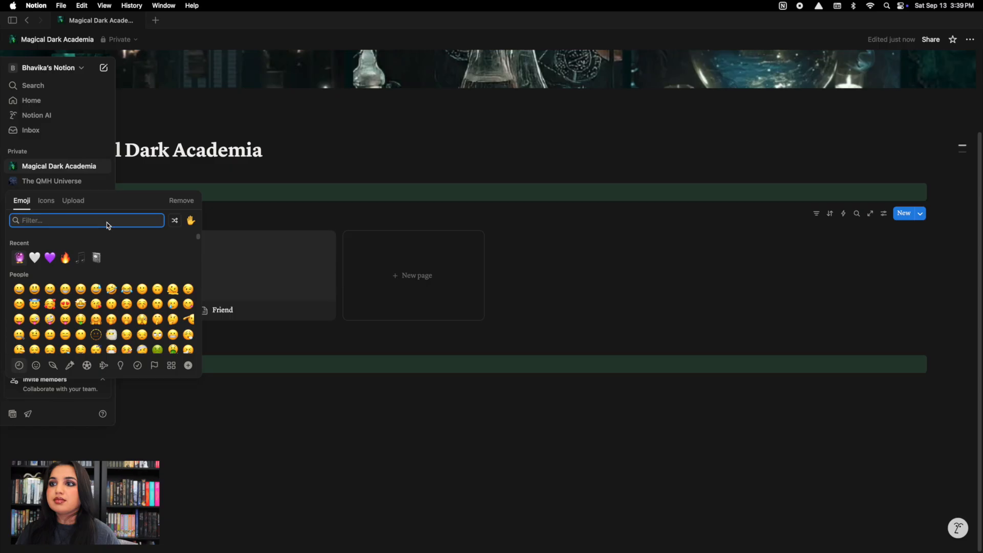
pyautogui.write('sch')
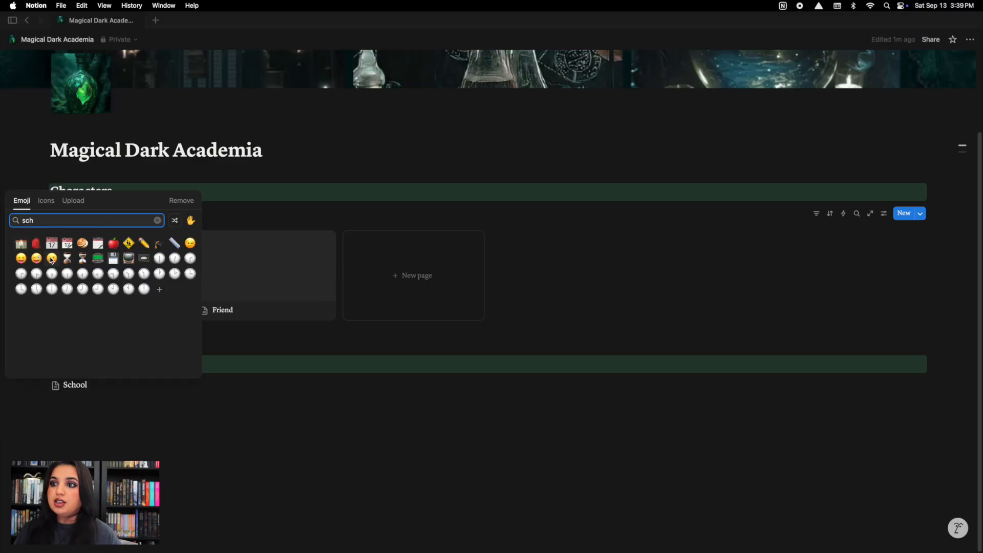
pyautogui.click(20, 244)
# Step: Add the Heading 2 sections "Terminology" and "Magic System" below the School subpage
pyautogui.click(254, 484)
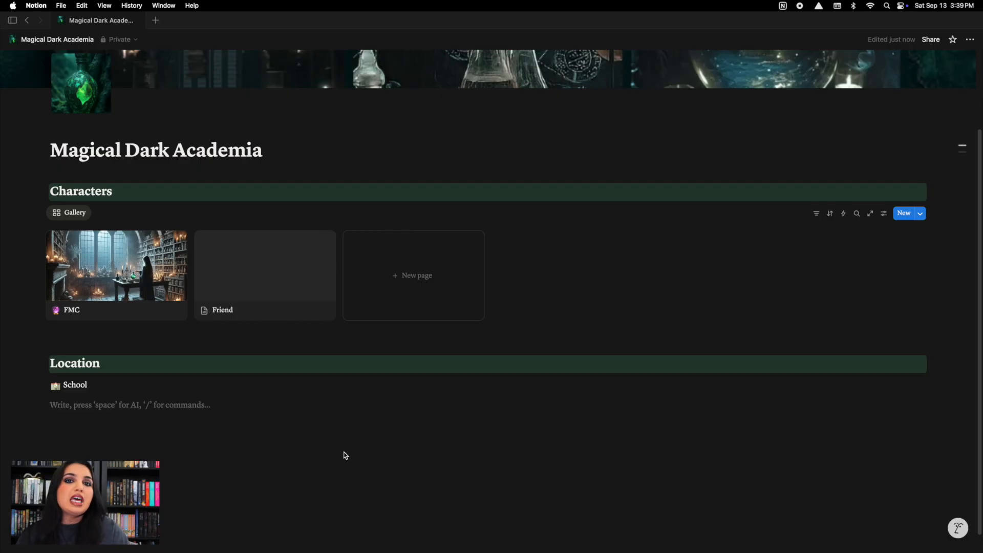
pyautogui.scroll(-2, 357, 465)
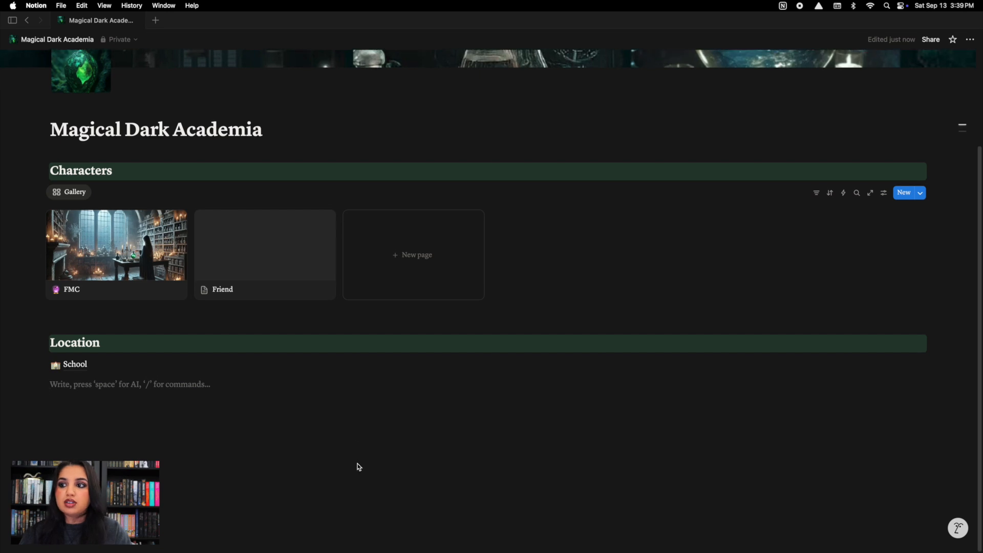
pyautogui.press('Return')
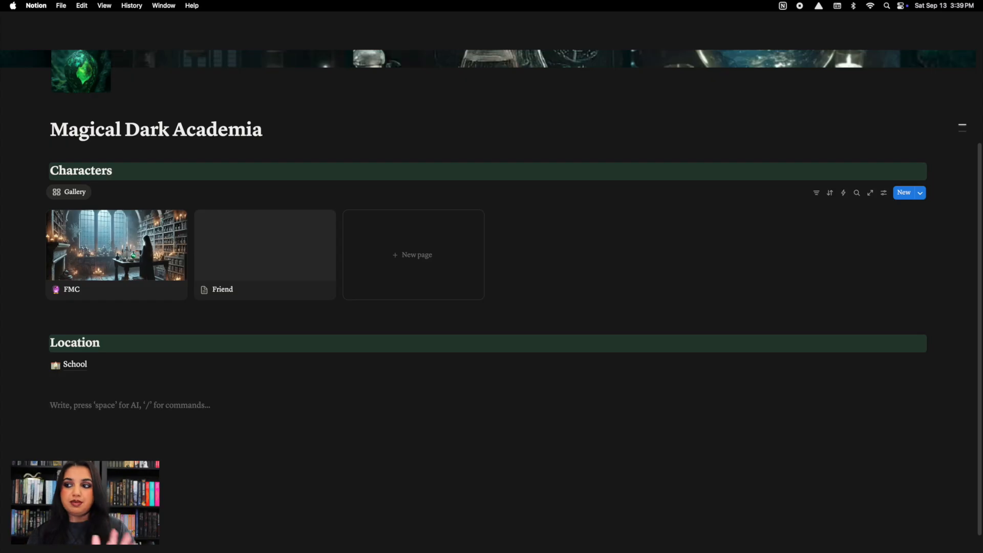
pyautogui.write('## ')
pyautogui.write('Terminology')
pyautogui.press('Return')
pyautogui.write('/h2')
pyautogui.press('Return')
pyautogui.write('Magic System')
pyautogui.press('Return')
# Step: Add a Heading 2 "Classes and Teachers" below the Magic System section
pyautogui.write('/Class')
pyautogui.press('BackSpace')
pyautogui.press('BackSpace')
pyautogui.press('BackSpace')
pyautogui.press('BackSpace')
pyautogui.press('BackSpace')
pyautogui.write('h2')
pyautogui.press('Return')
pyautogui.write('Classes and Teachers')
pyautogui.press('Return')
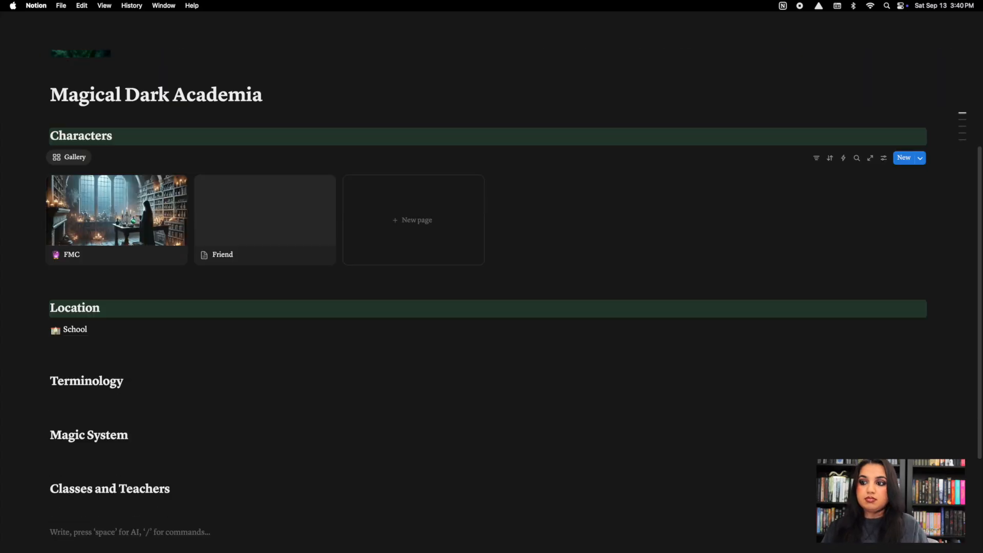
# Step: Add a Heading 2 "Magical Items" below the Classes and Teachers section
pyautogui.write('/h2')
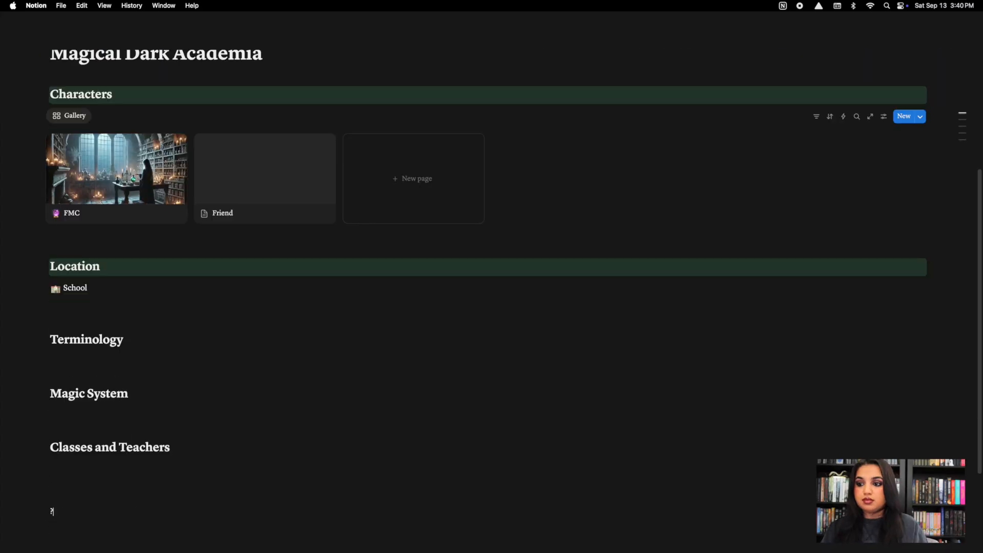
pyautogui.press('Return')
pyautogui.write('Magical Items')
pyautogui.press('Return')
pyautogui.press('Return')
# Step: Add a Heading 2 "Random Ideas" below the Magical Items section
pyautogui.write('/head')
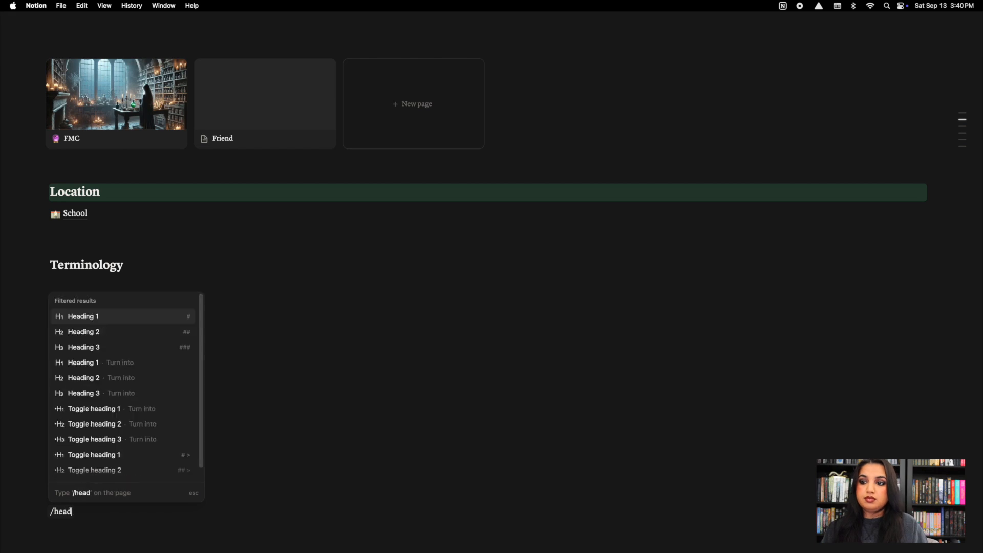
pyautogui.press('Down')
pyautogui.press('Return')
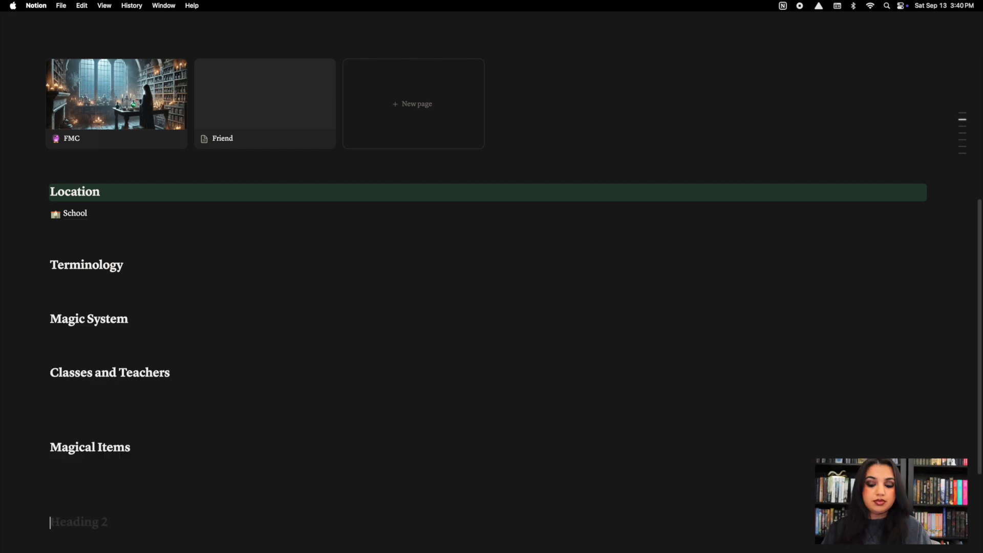
pyautogui.write('Random Ideas')
pyautogui.press('Return')
# Step: Add a Heading 2 "Quick Links" below the Random Ideas section
pyautogui.write('/')
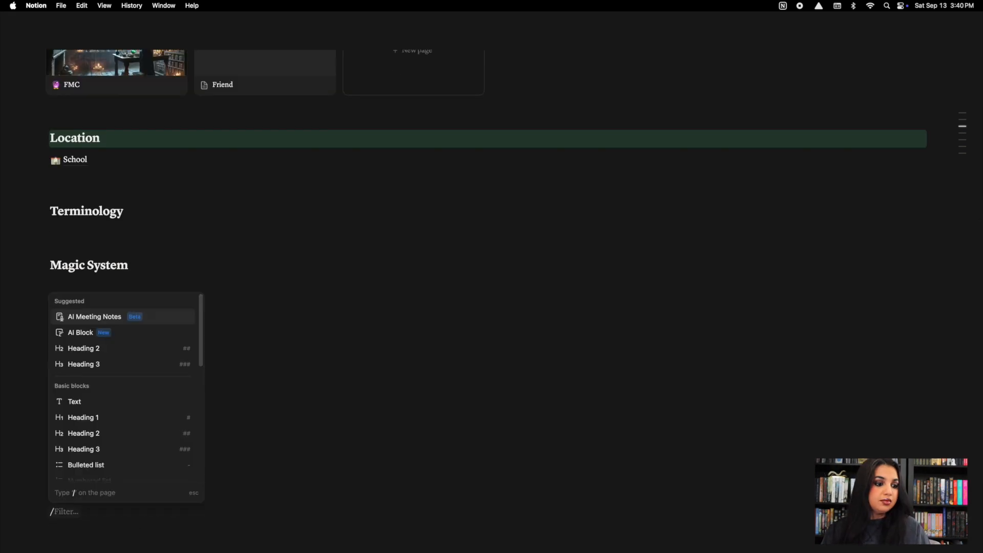
pyautogui.write('head')
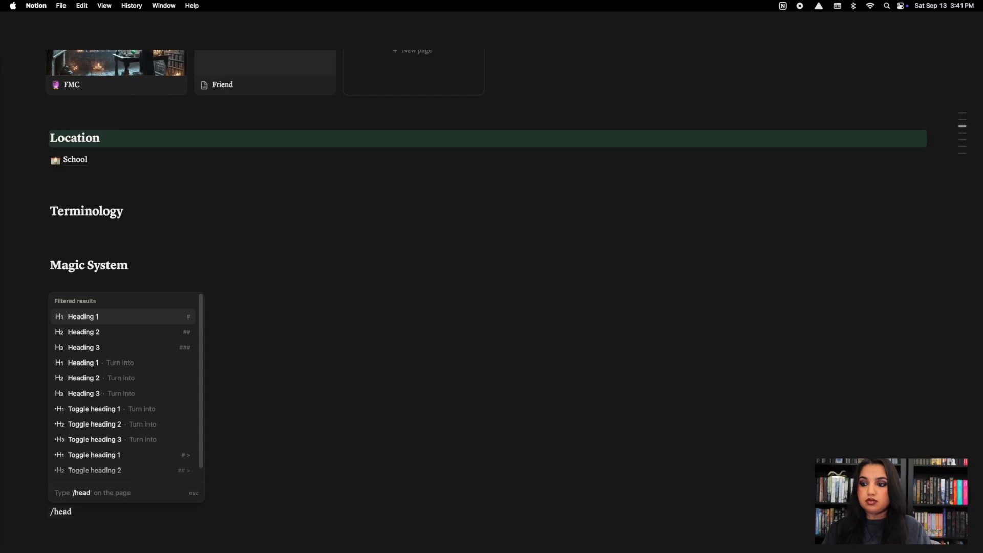
pyautogui.press('Down')
pyautogui.press('Return')
pyautogui.write('Quick Links')
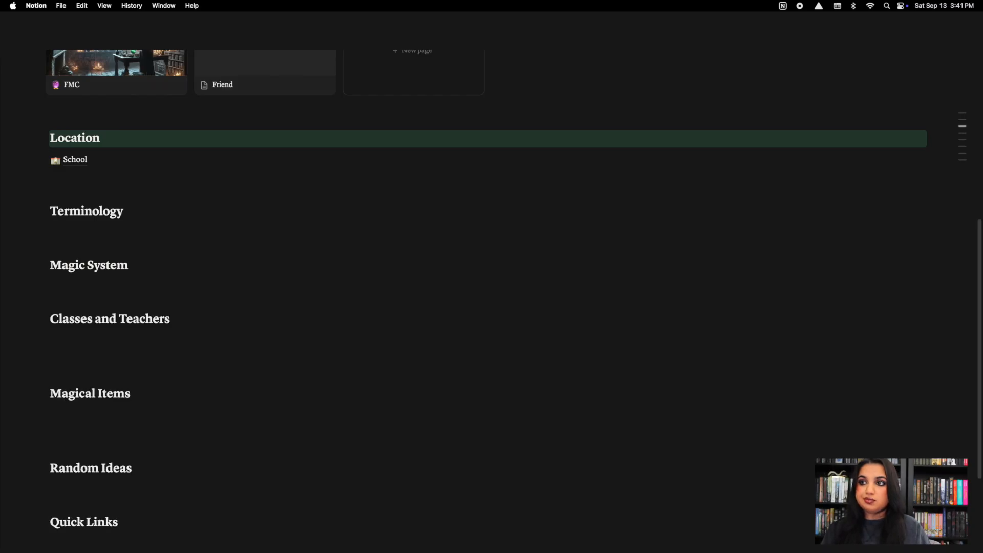
# Step: Give the Terminology, Magic System, and Classes and Teachers headings a green background
pyautogui.click(36, 211)
pyautogui.click(227, 57)
pyautogui.click(37, 265)
pyautogui.moveTo(139, 226)
pyautogui.click(223, 72)
pyautogui.click(37, 319)
pyautogui.moveTo(121, 282)
pyautogui.click(220, 389)
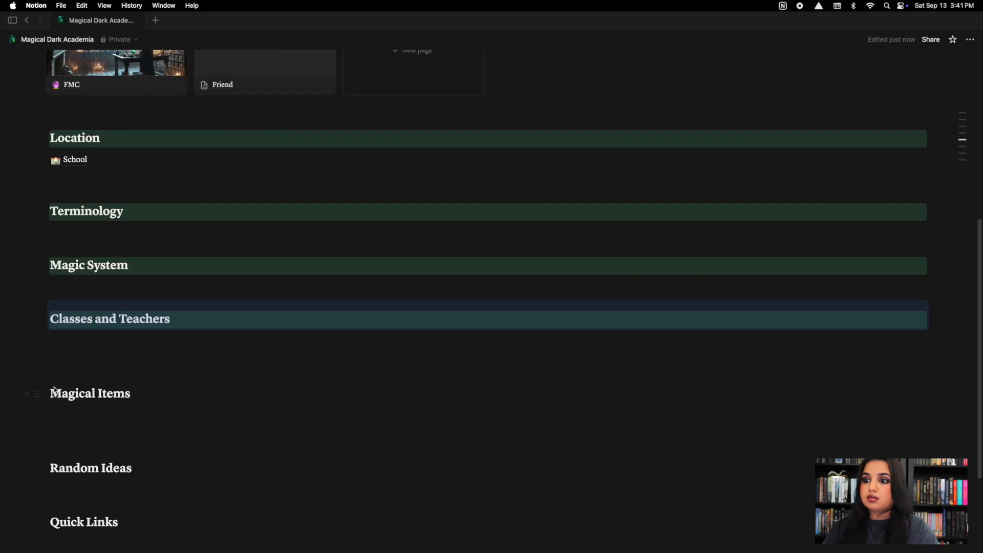
# Step: Apply the green background to the Magical Items, Random Ideas and Quick Links headings
pyautogui.click(36, 394)
pyautogui.click(199, 244)
pyautogui.click(37, 469)
pyautogui.moveTo(93, 408)
pyautogui.click(220, 217)
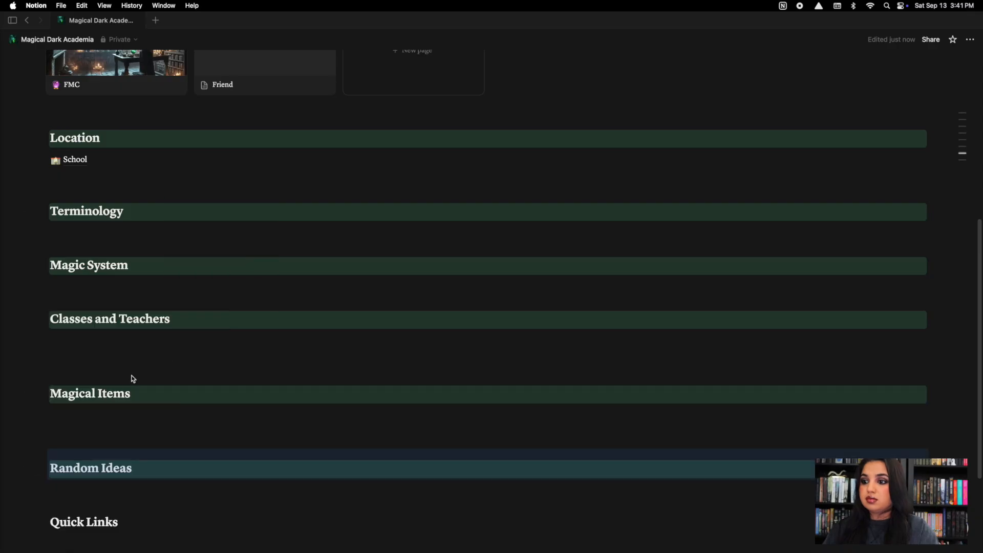
pyautogui.click(38, 522)
pyautogui.click(220, 217)
# Step: Bring up the list of block types on the empty line below the Quick Links heading
pyautogui.scroll(6, 409, 414)
pyautogui.scroll(-10, 409, 414)
pyautogui.click(157, 474)
pyautogui.write('/')
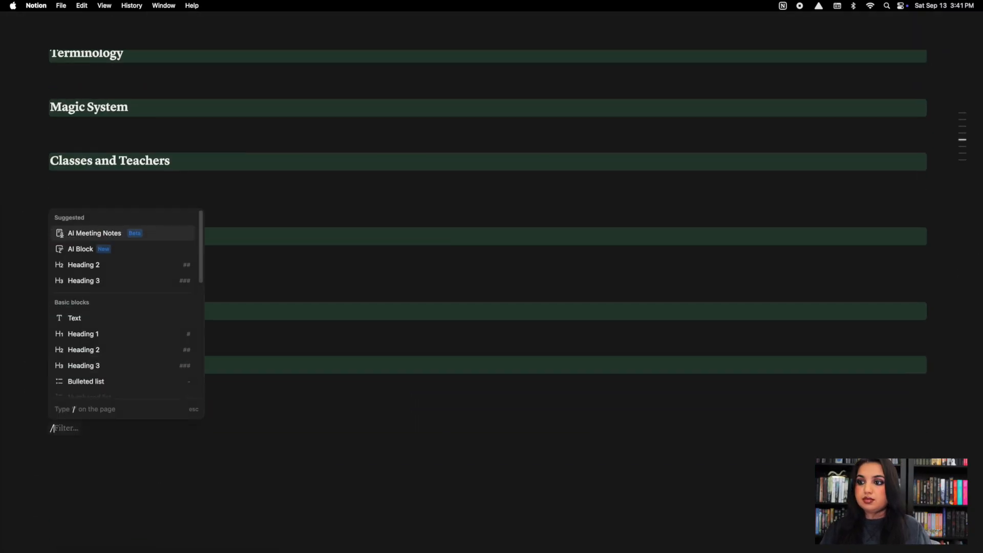
pyautogui.write('asa')
pyautogui.press('BackSpace')
pyautogui.press('BackSpace')
pyautogui.press('BackSpace')
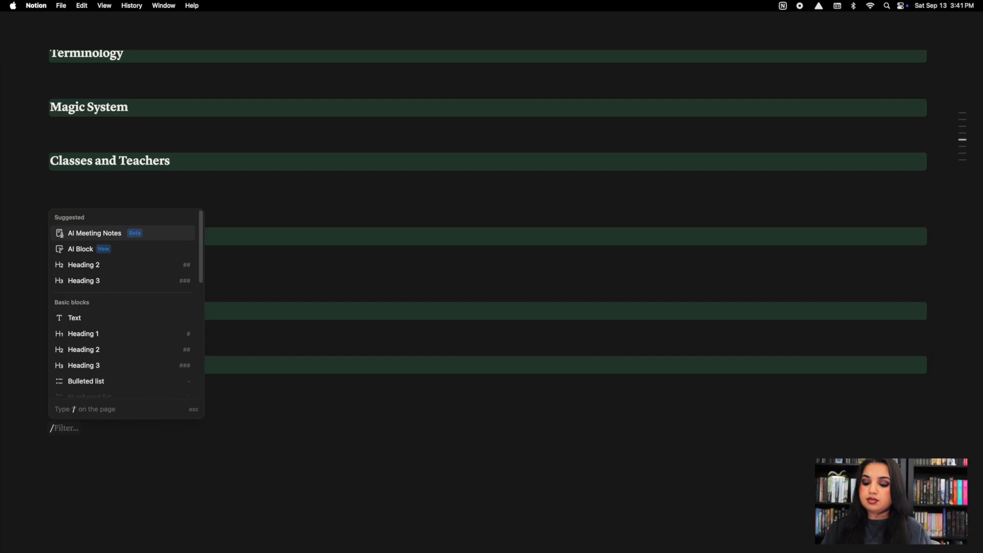
pyautogui.write('lin')
pyautogui.press('BackSpace')
pyautogui.press('BackSpace')
pyautogui.press('BackSpace')
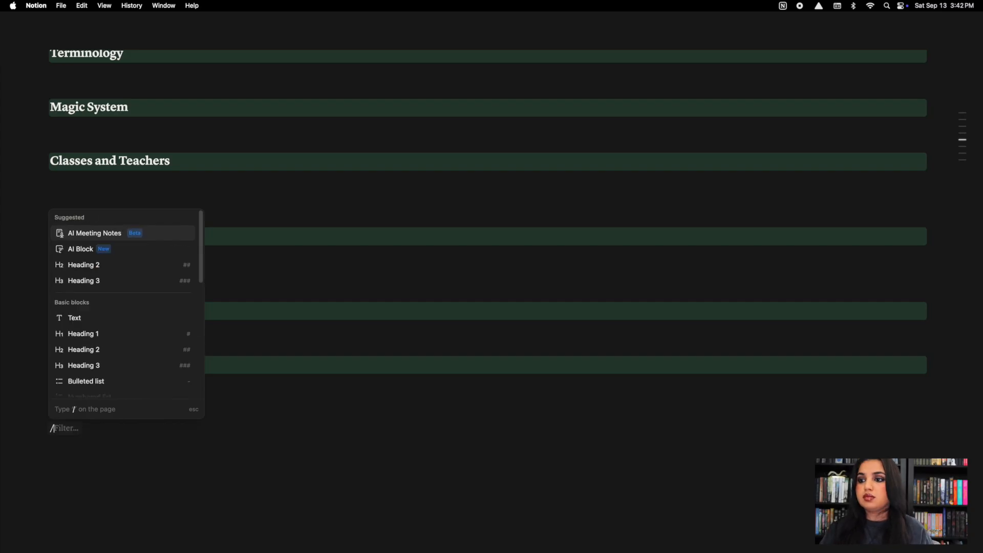
# Step: Insert a table of contents block on the empty line below Quick Links
pyautogui.scroll(-2, 118, 359)
pyautogui.scroll(-15, 128, 357)
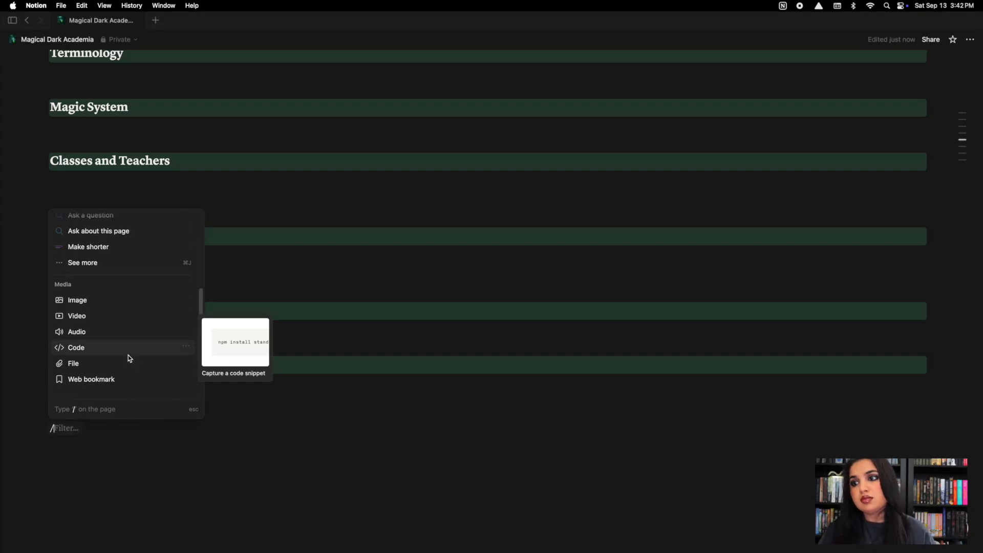
pyautogui.scroll(-3, 128, 295)
pyautogui.click(87, 323)
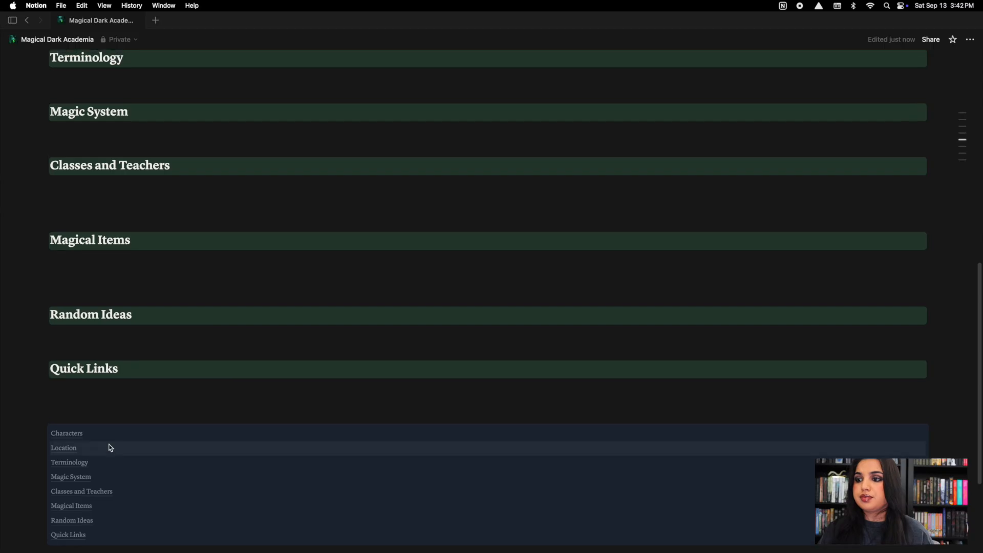
# Step: Give the table of contents block a green background
pyautogui.scroll(-3, 39, 284)
pyautogui.click(37, 281)
pyautogui.moveTo(97, 260)
pyautogui.click(79, 449)
pyautogui.click(165, 398)
pyautogui.click(37, 281)
pyautogui.click(220, 370)
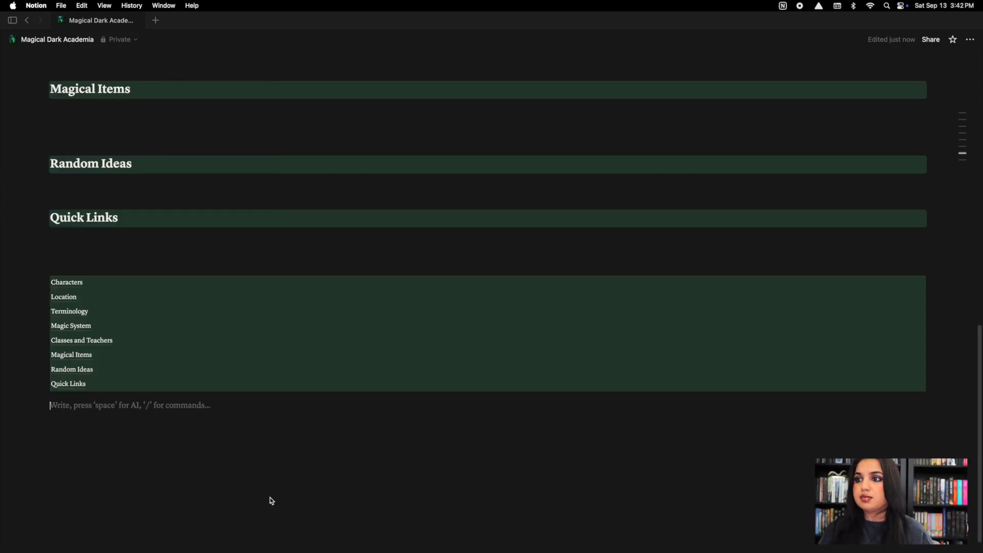
# Step: Review the whole page from the cover to the table of contents, checking the section headings and their order
pyautogui.scroll(12, 269, 497)
pyautogui.scroll(-6, 267, 485)
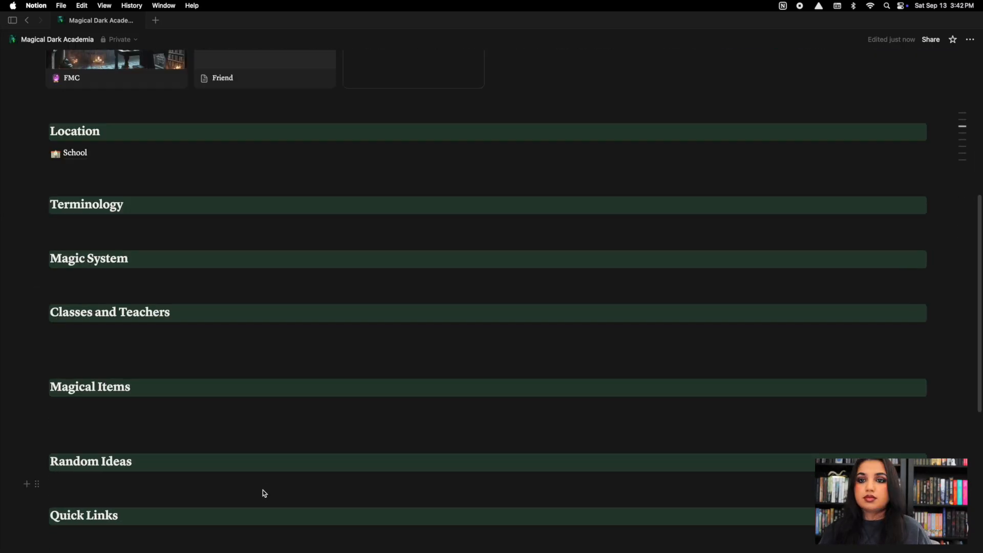
pyautogui.scroll(6, 263, 489)
pyautogui.scroll(-4, 674, 396)
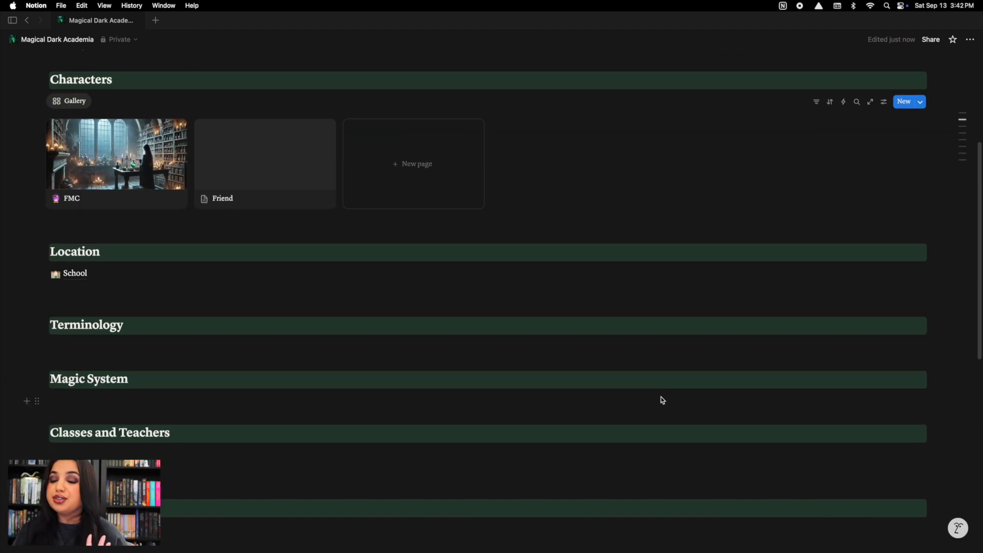
pyautogui.scroll(-6, 370, 364)
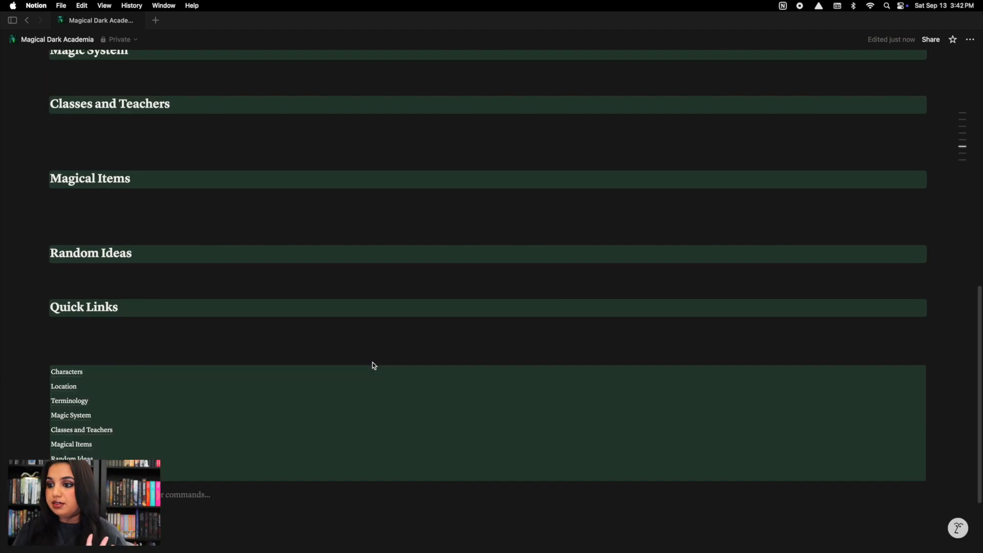
pyautogui.scroll(5, 491, 297)
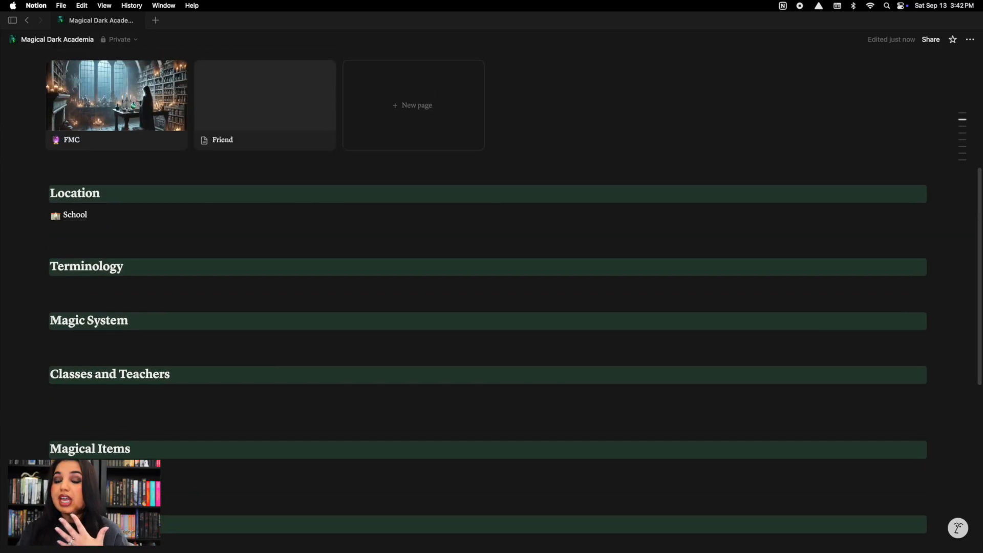
pyautogui.scroll(5, 18, 440)
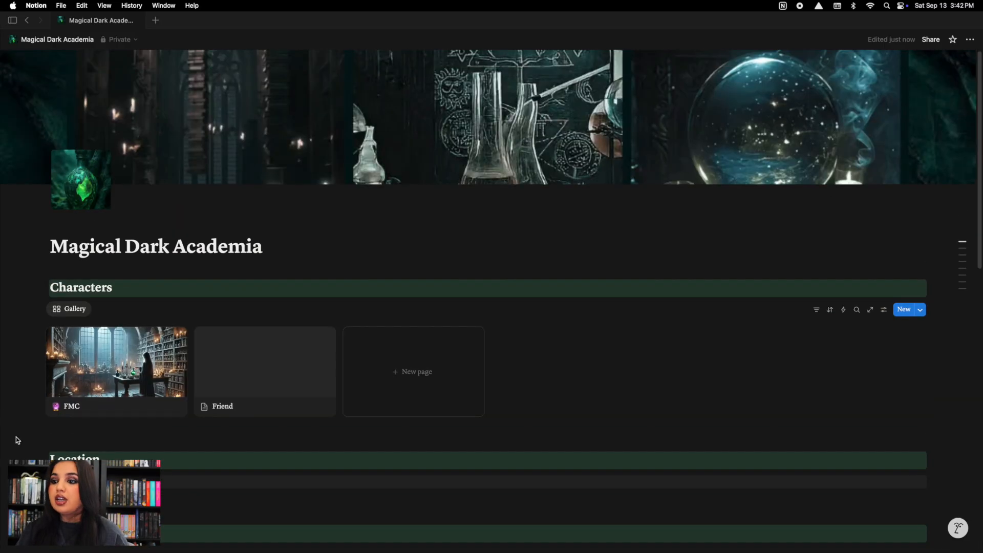
pyautogui.scroll(-10, 217, 468)
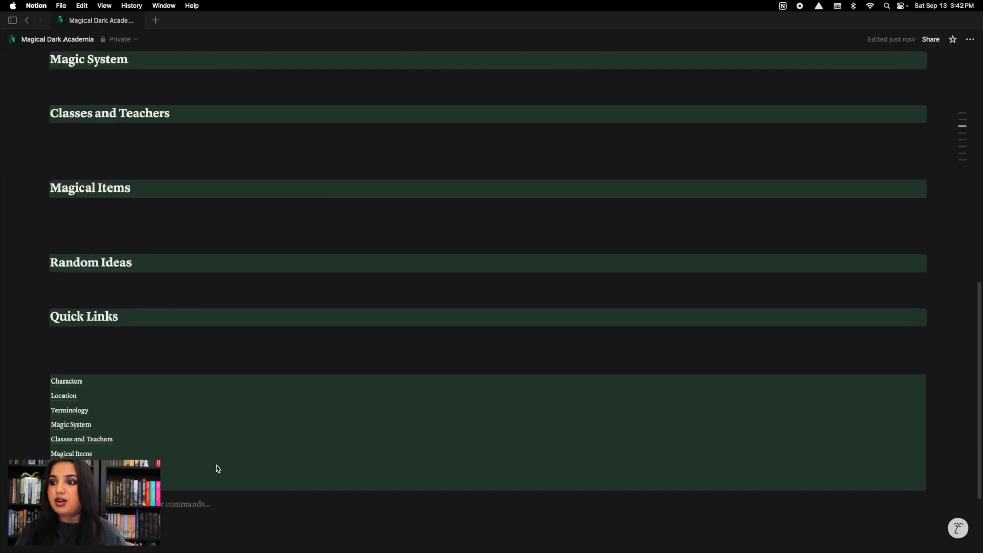
pyautogui.scroll(-1, 216, 466)
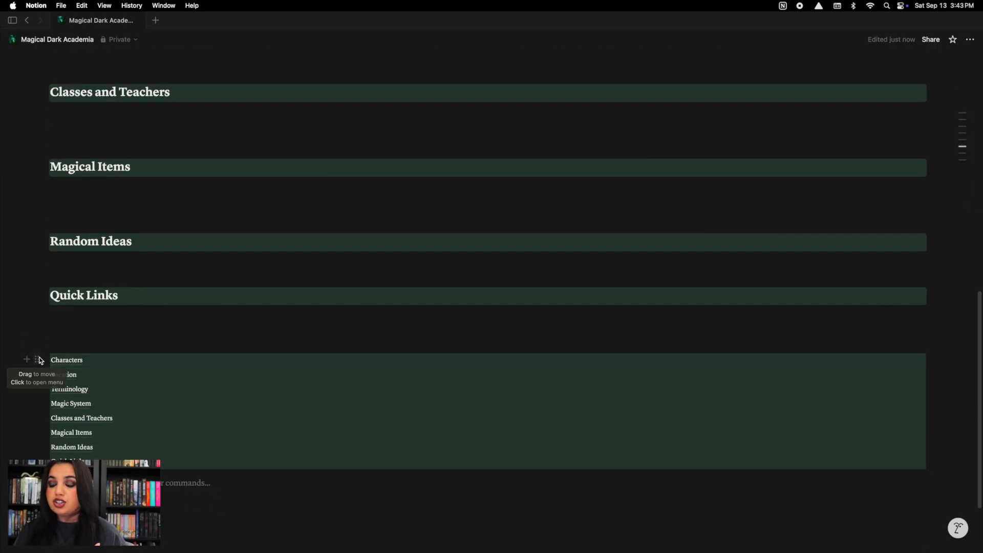
pyautogui.scroll(1, 75, 391)
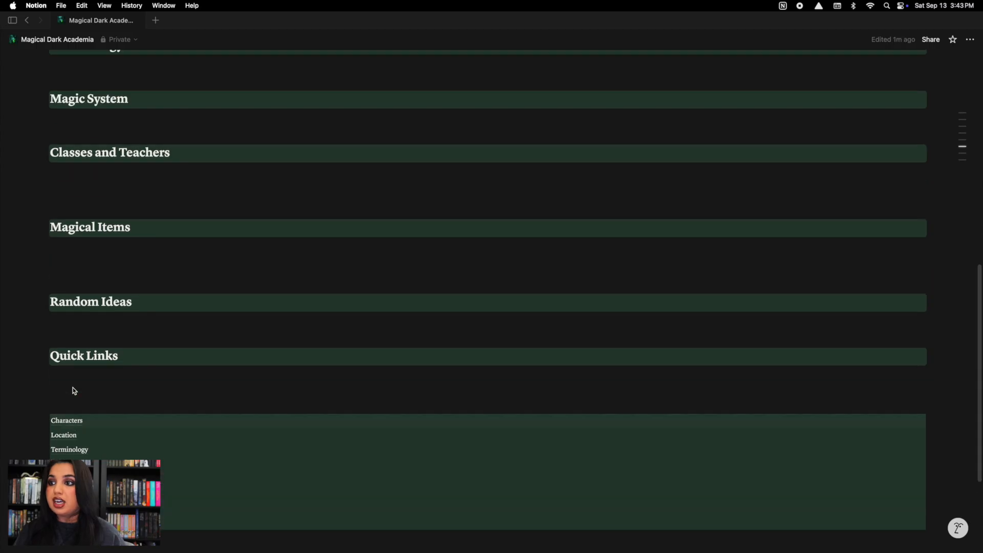
pyautogui.scroll(5, 81, 397)
pyautogui.scroll(-6, 310, 333)
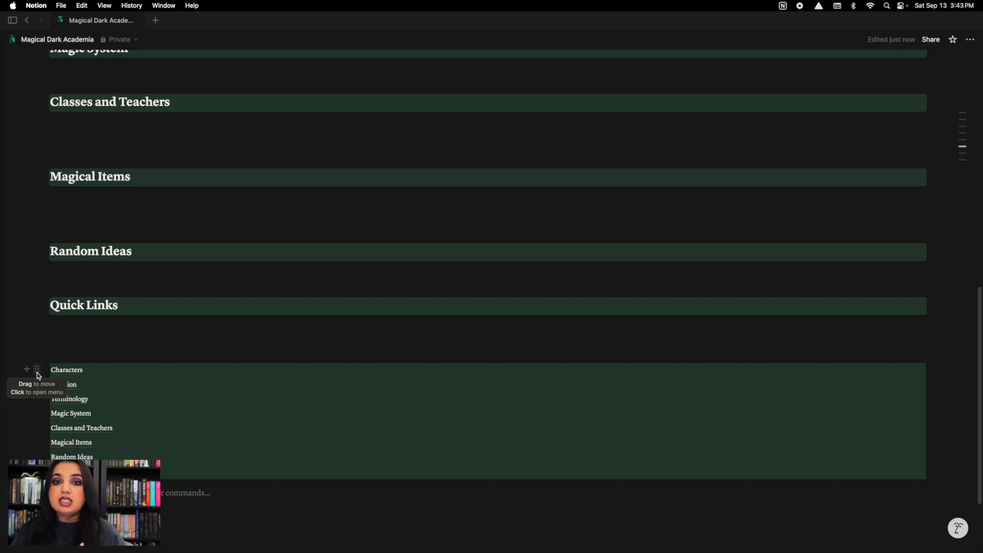
# Step: Move the table of contents into a column left of the Characters heading and place the character gallery directly under that heading
pyautogui.moveTo(37, 372); pyautogui.dragTo(50, 288)
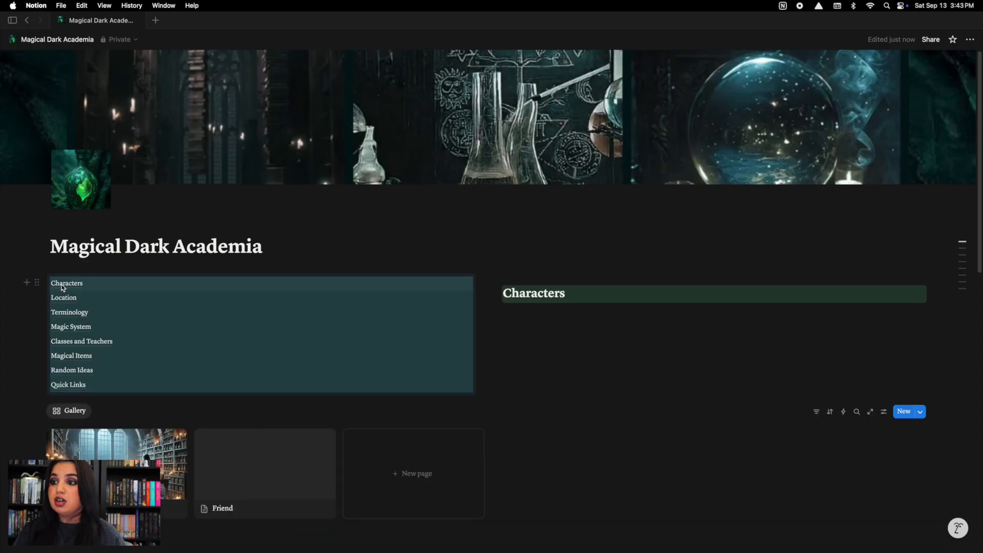
pyautogui.click(538, 381)
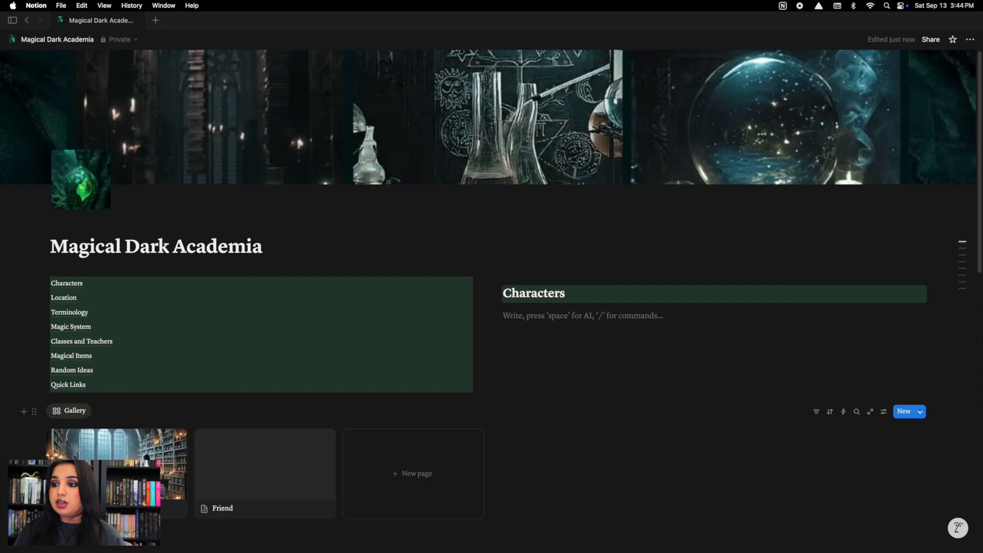
pyautogui.moveTo(36, 413); pyautogui.dragTo(513, 312)
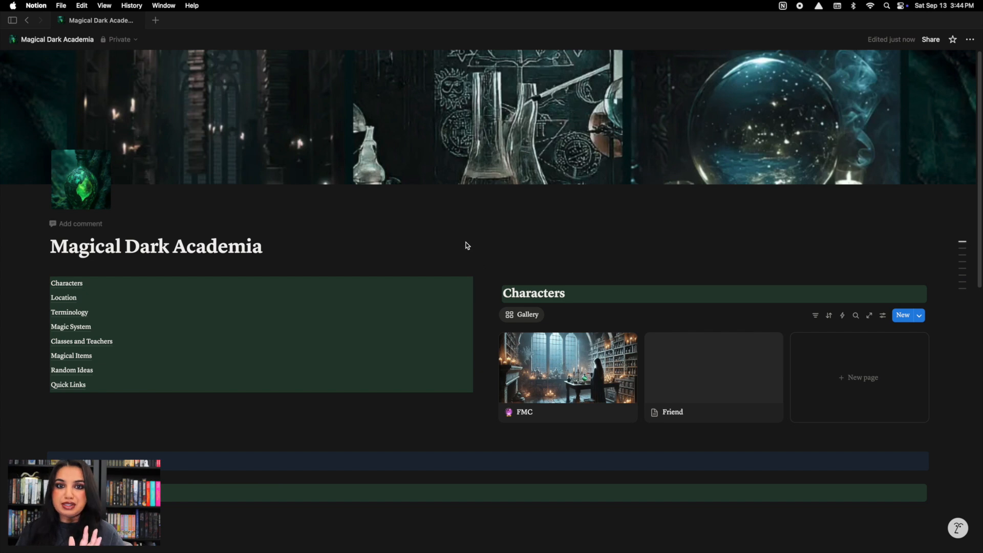
# Step: Narrow the table of contents column to just fit its entries, giving the Characters column the remaining width
pyautogui.click(489, 292)
pyautogui.press('Escape')
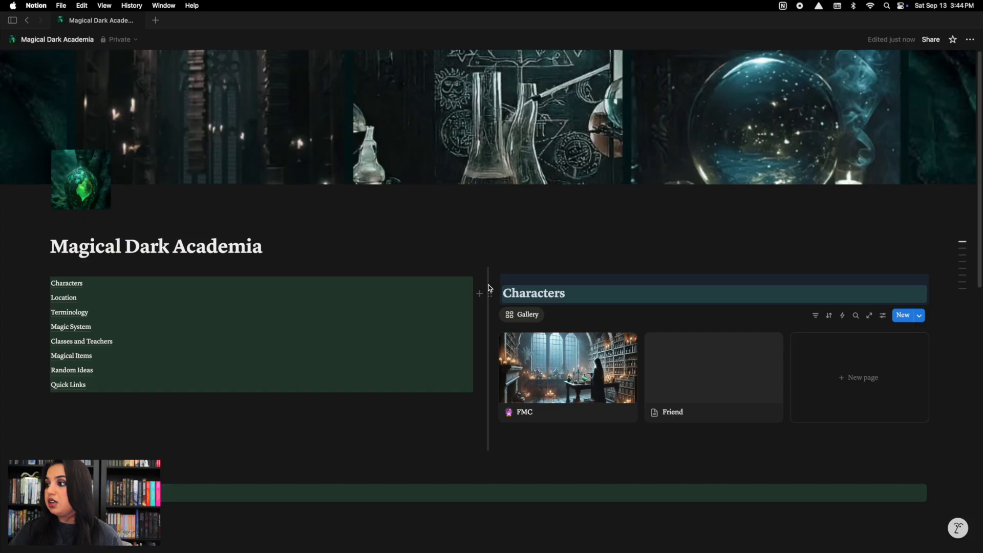
pyautogui.moveTo(487, 286); pyautogui.dragTo(162, 319)
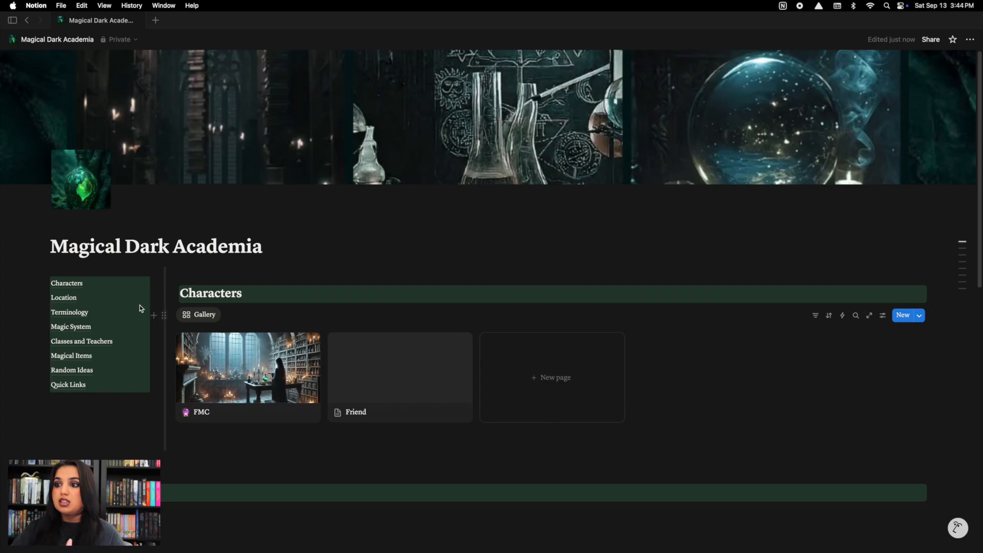
pyautogui.click(464, 467)
pyautogui.scroll(-2, 464, 478)
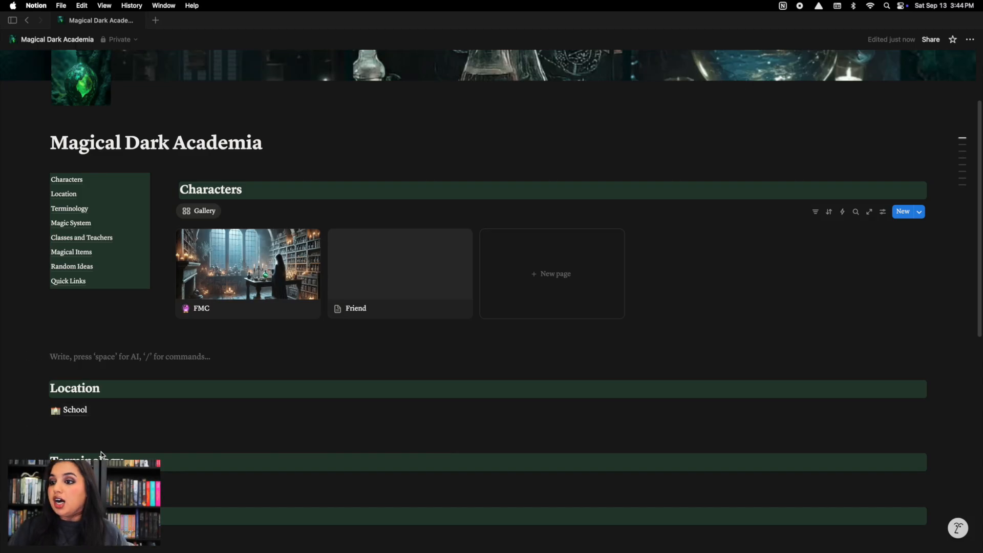
pyautogui.scroll(-3, 99, 451)
pyautogui.scroll(3, 92, 323)
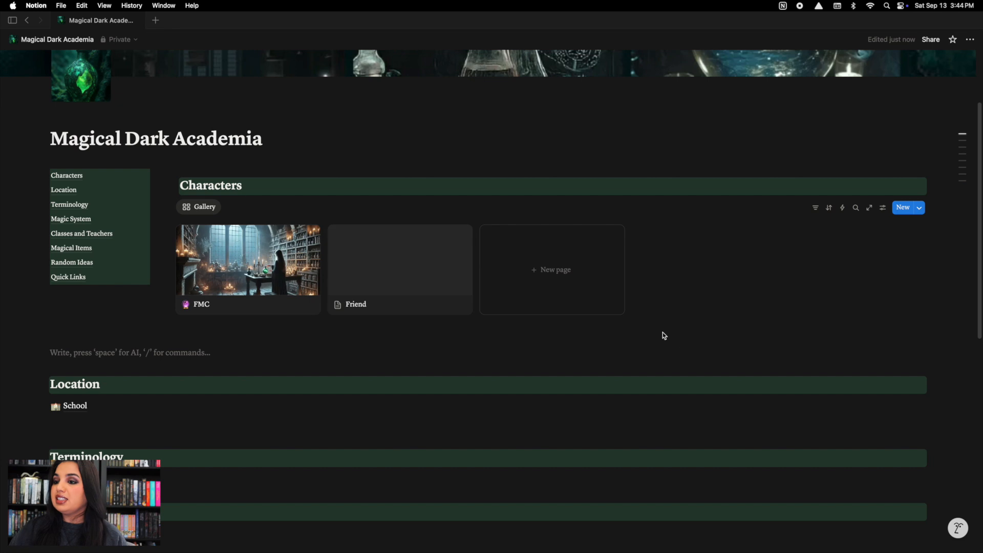
pyautogui.moveTo(12, 355)
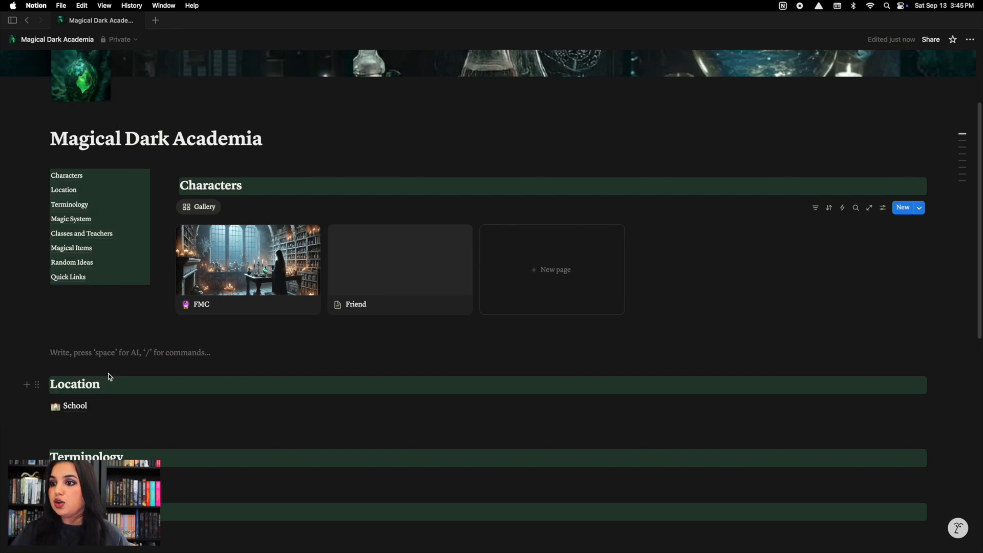
pyautogui.moveTo(37, 384)
pyautogui.mouseDown()
pyautogui.moveTo(156, 348)
pyautogui.moveTo(228, 349)
pyautogui.moveTo(31, 359)
pyautogui.moveTo(44, 383)
pyautogui.mouseUp()
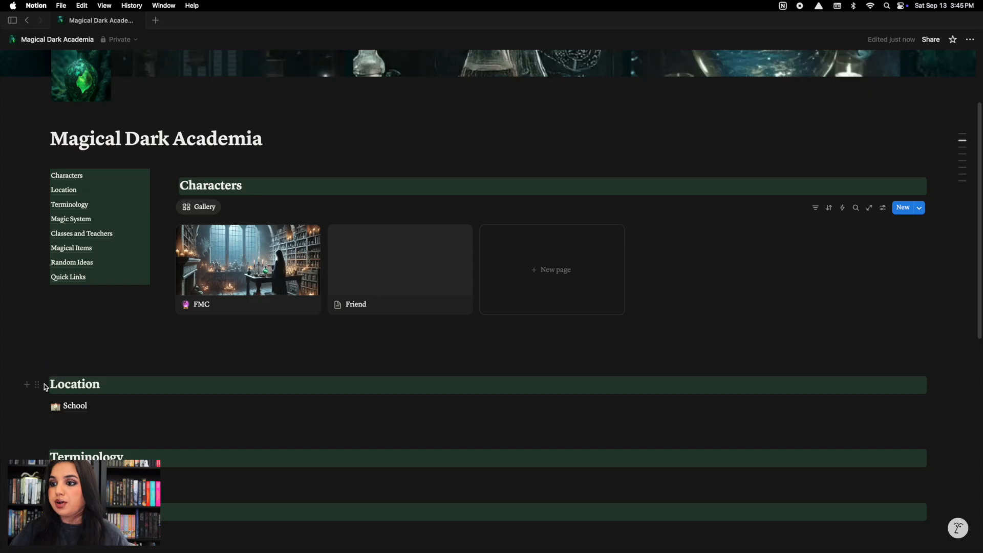
# Step: Move the Magical Items heading into a column to the right of the Classes and Teachers heading
pyautogui.scroll(-5, 69, 455)
pyautogui.scroll(3, 70, 456)
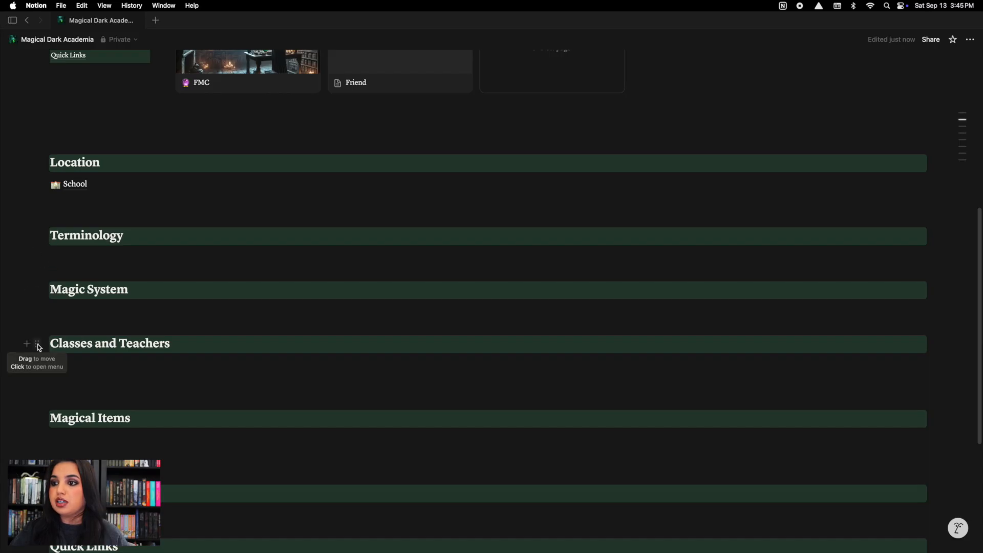
pyautogui.moveTo(38, 418); pyautogui.dragTo(935, 347)
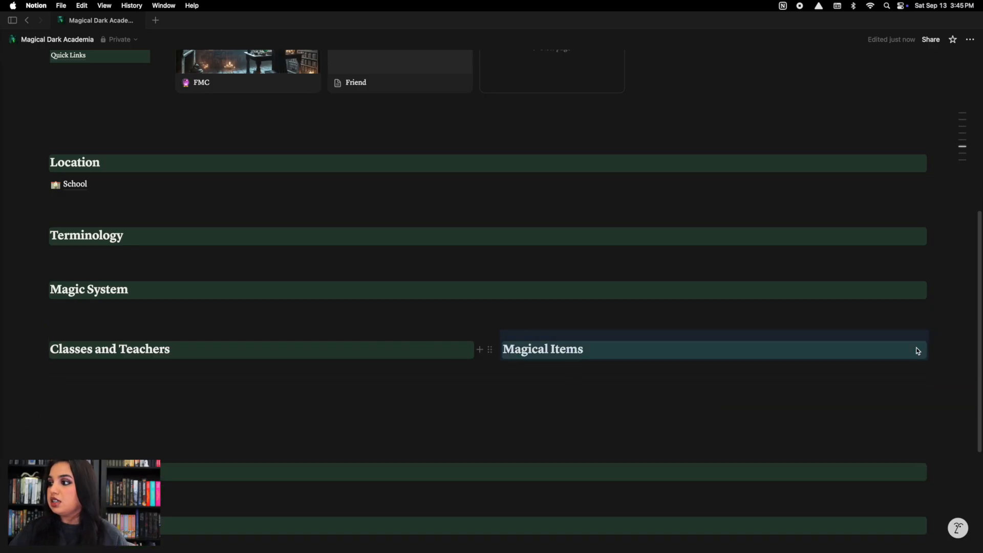
pyautogui.click(442, 398)
pyautogui.scroll(-4, 264, 391)
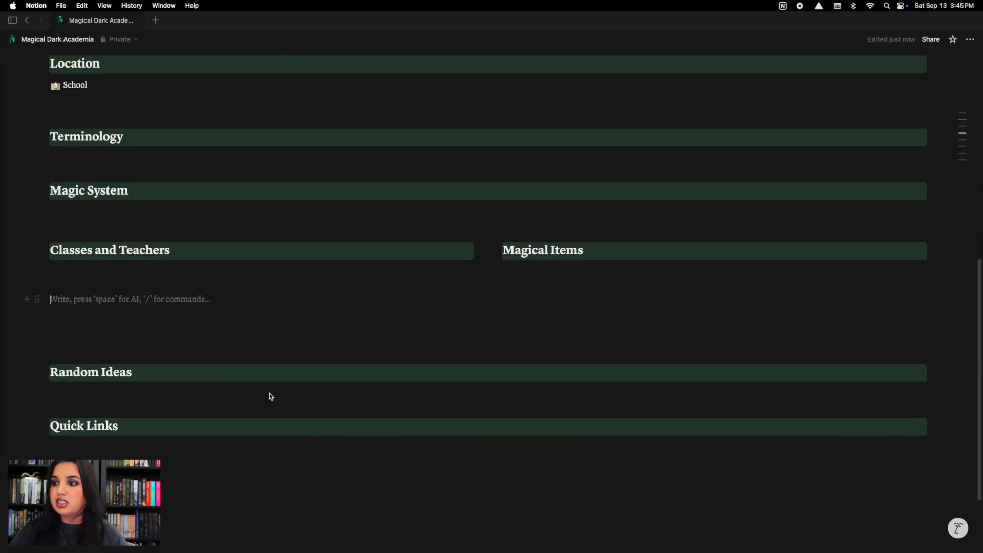
pyautogui.scroll(4, 276, 398)
pyautogui.scroll(-5, 270, 395)
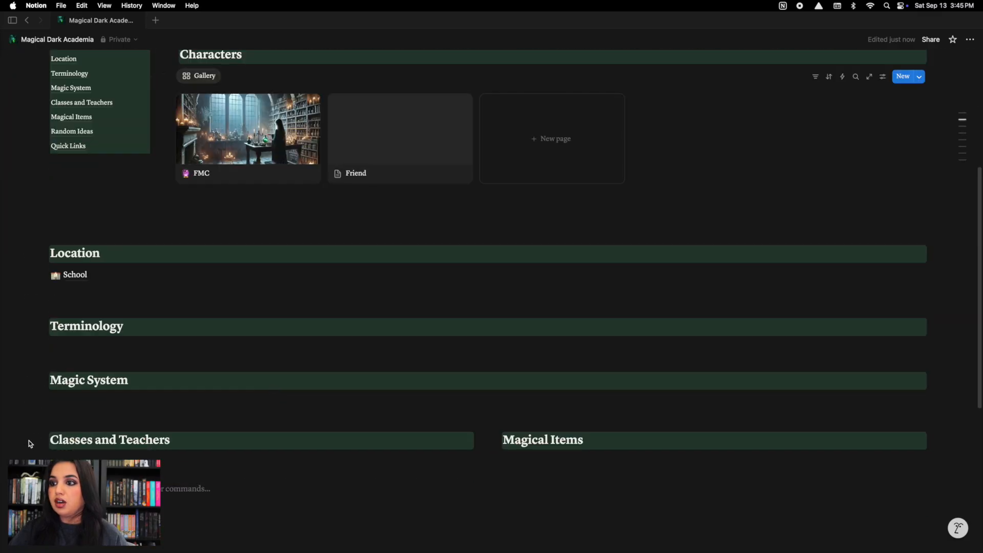
# Step: Move the Random Ideas heading beneath the table of contents in the sidebar column and add a subpage titled "Idea" under it
pyautogui.scroll(-3, 75, 449)
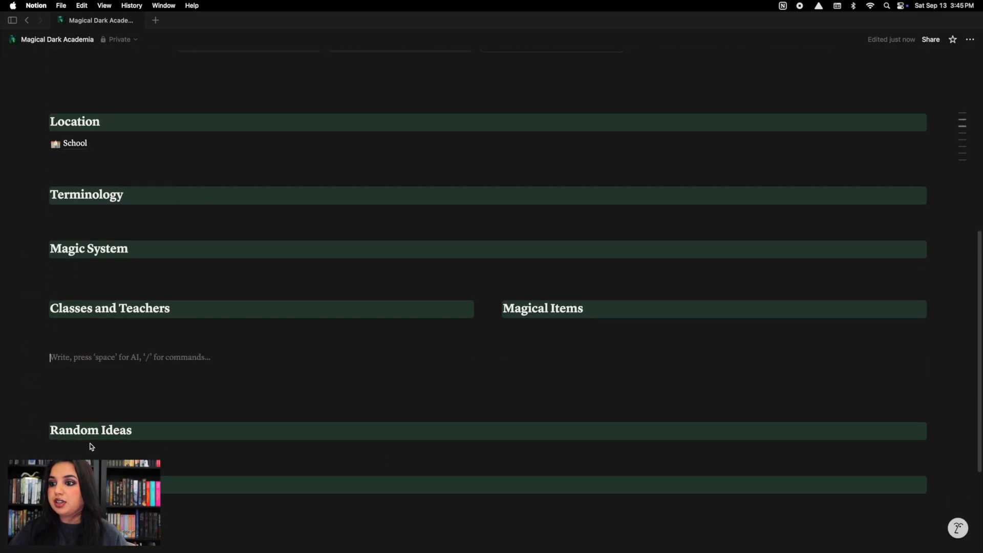
pyautogui.moveTo(36, 433); pyautogui.dragTo(50, 262)
pyautogui.click(79, 277)
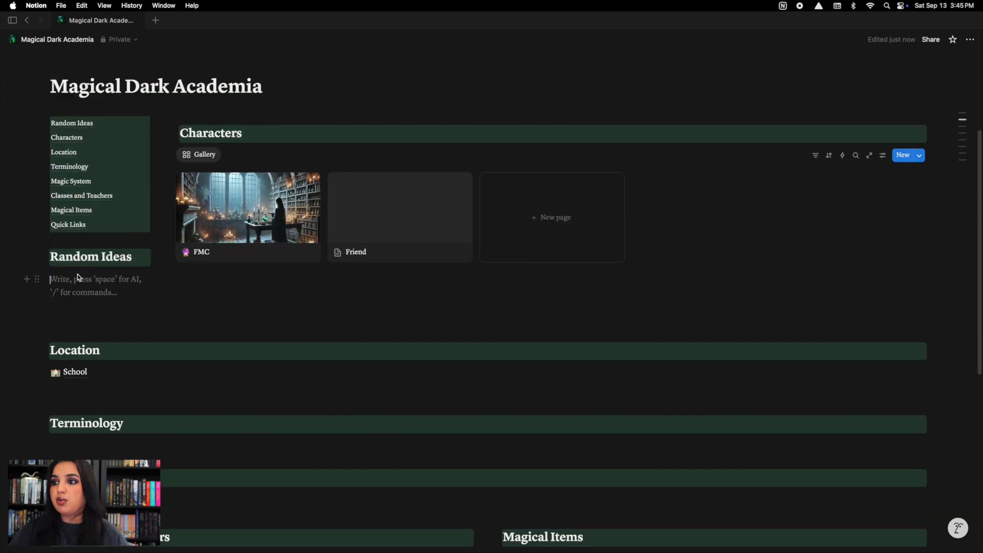
pyautogui.write('/p')
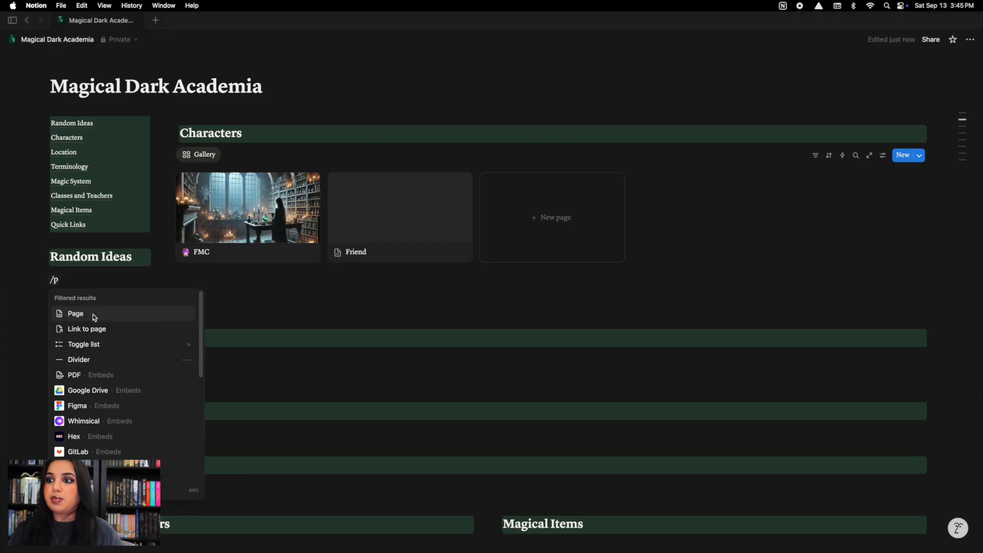
pyautogui.click(93, 315)
pyautogui.write('Ra')
pyautogui.press('BackSpace')
pyautogui.press('BackSpace')
pyautogui.write('Idea')
pyautogui.press('Return')
pyautogui.click(56, 39)
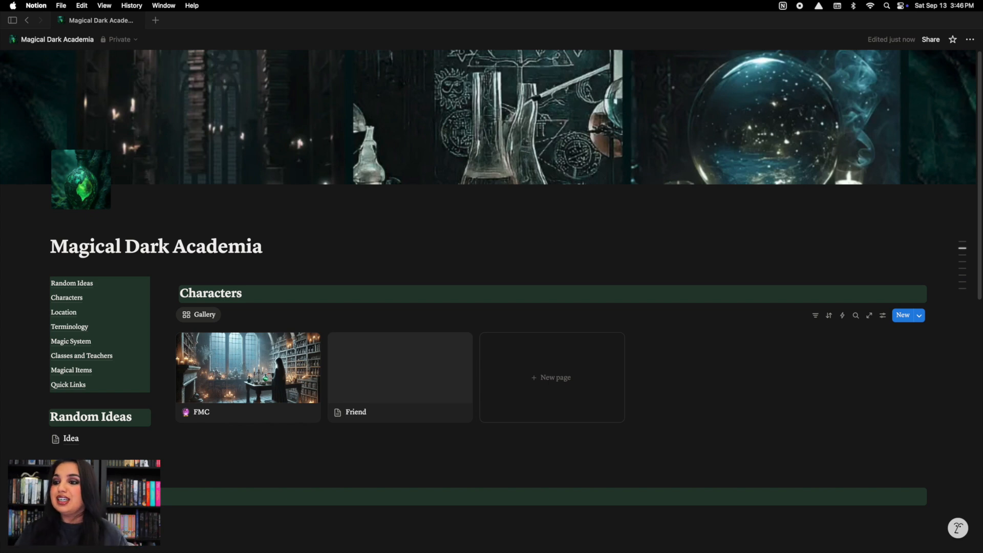
# Step: Review the page layout from the cover down to the Quick Links section
pyautogui.scroll(-8, 230, 488)
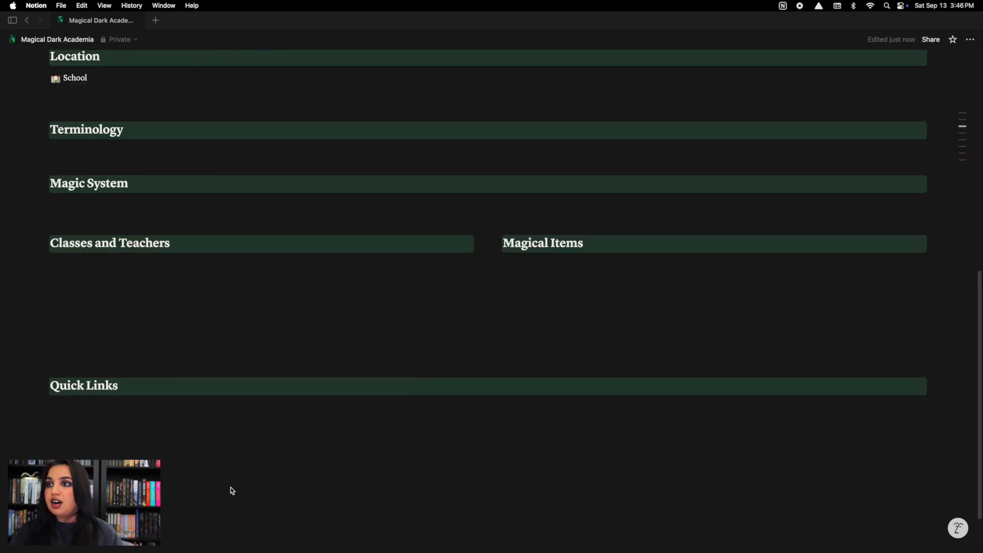
pyautogui.scroll(5, 231, 487)
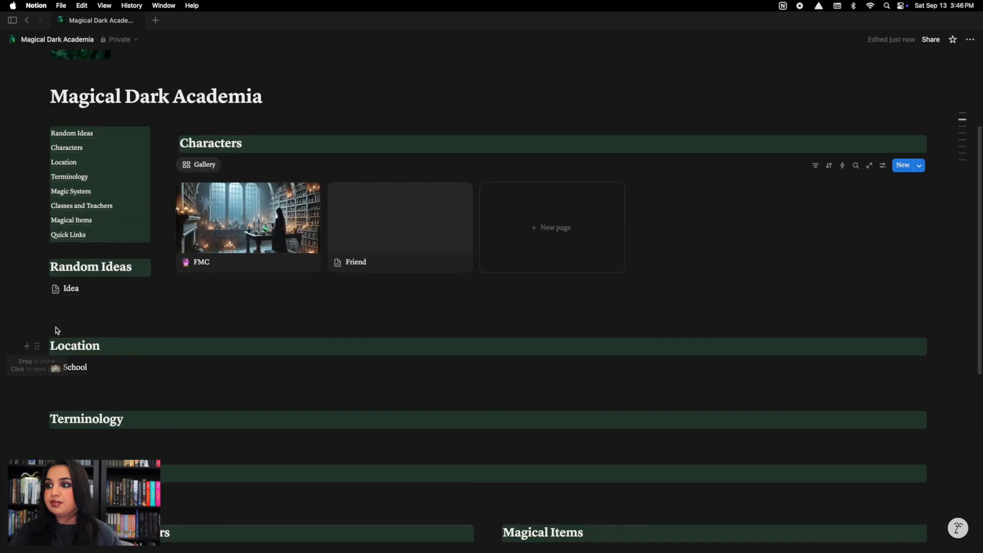
pyautogui.scroll(-3, 208, 297)
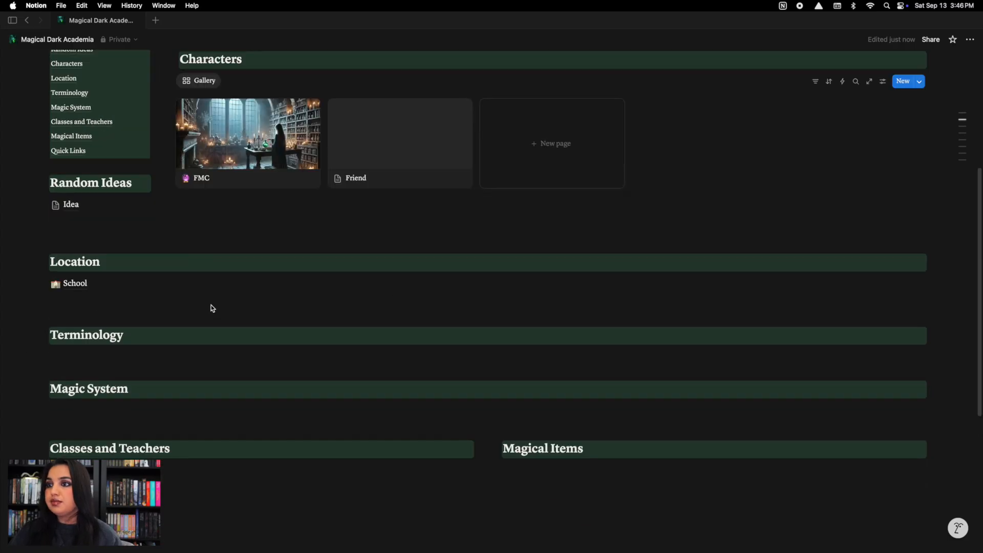
pyautogui.scroll(4, 211, 310)
pyautogui.scroll(-4, 359, 328)
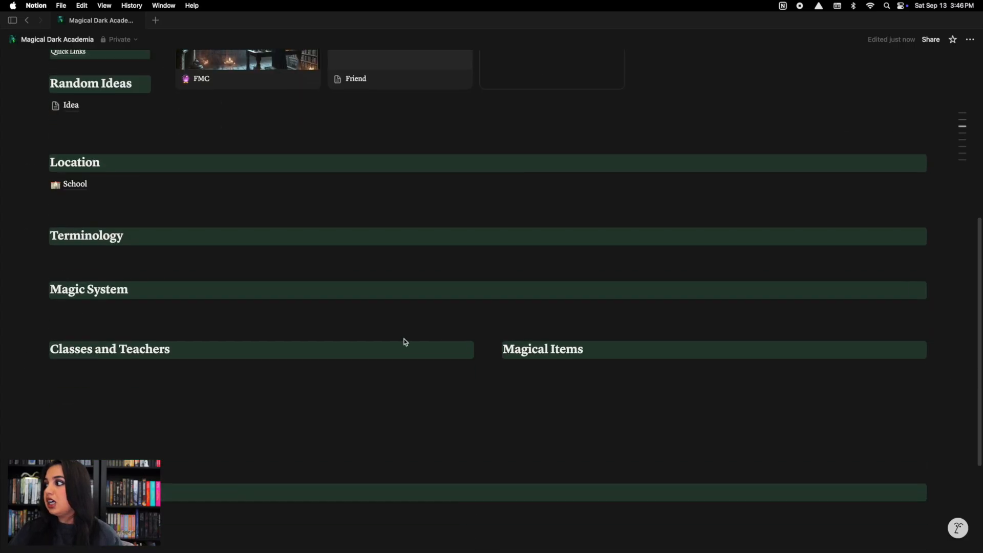
pyautogui.scroll(6, 414, 328)
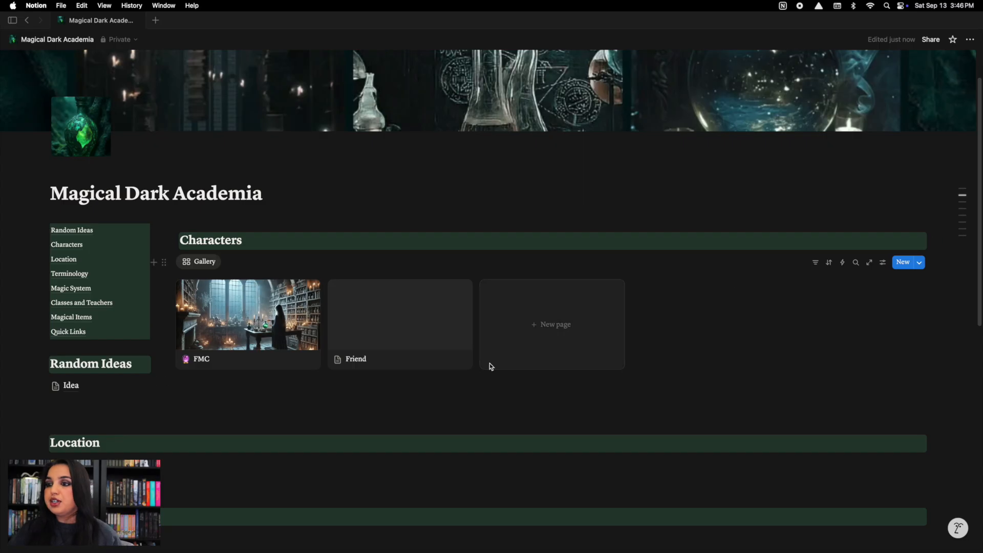
# Step: Insert an image block below the Quick Links heading, uploading IMG_3016.JPG from the Photos folder inside Notion Video Tutorial
pyautogui.scroll(-10, 490, 367)
pyautogui.click(235, 363)
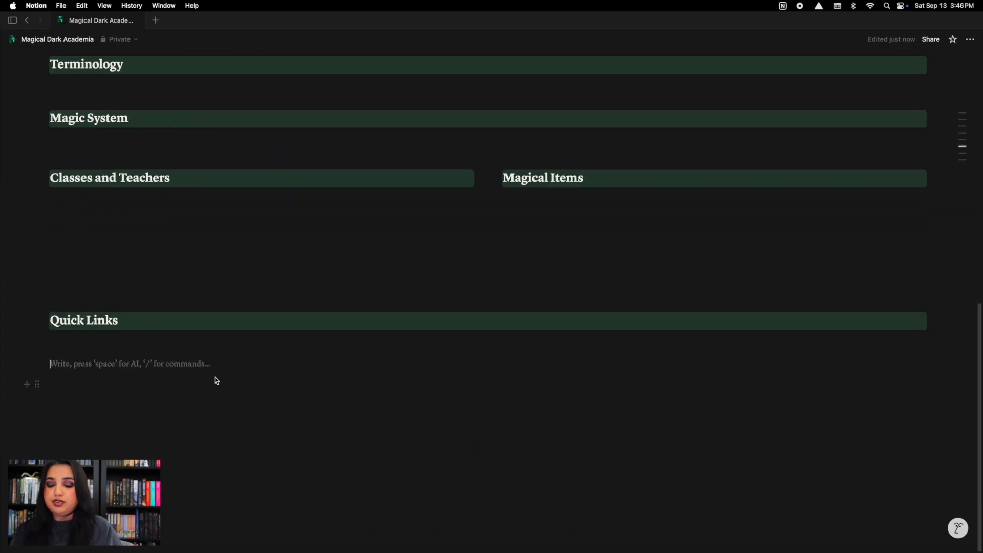
pyautogui.write('/')
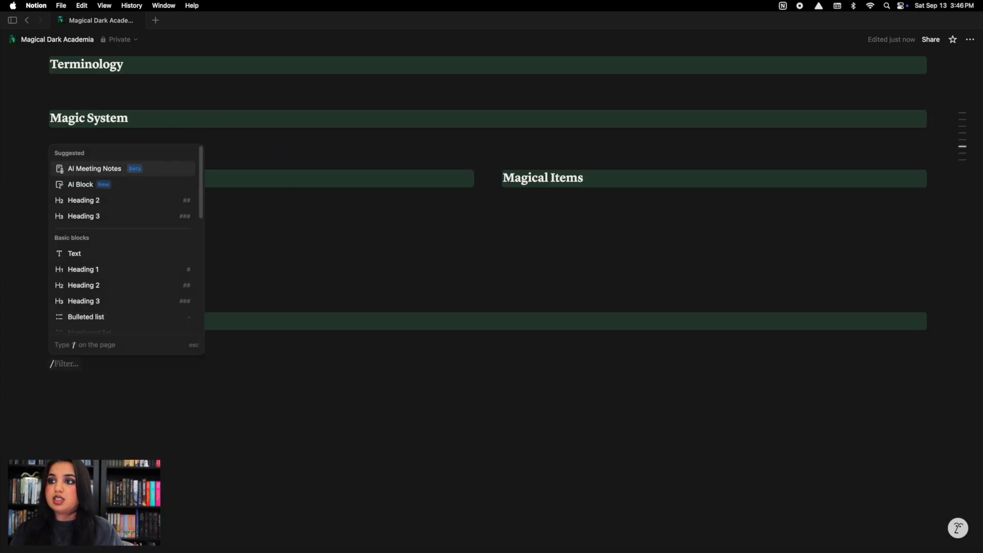
pyautogui.write('im')
pyautogui.press('Return')
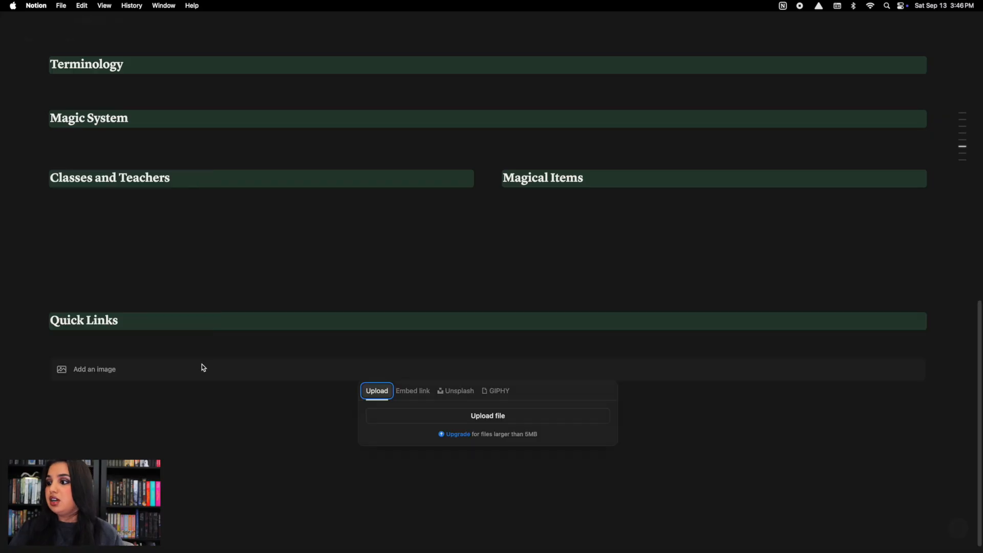
pyautogui.click(439, 419)
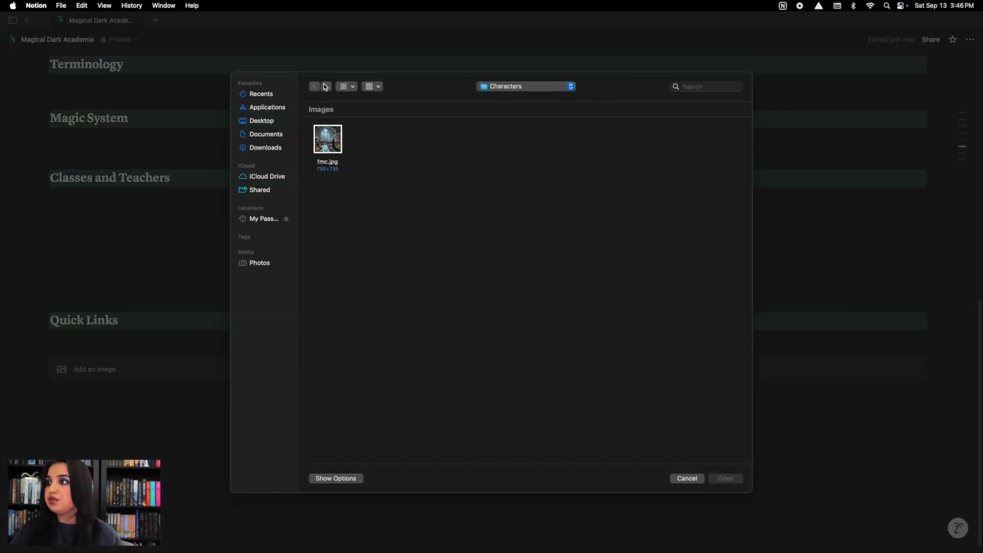
pyautogui.click(554, 88)
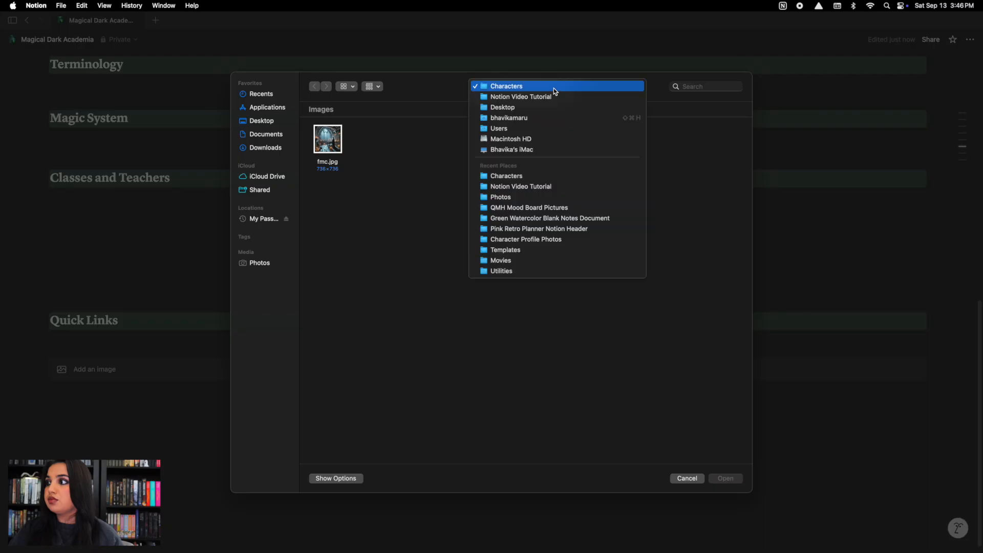
pyautogui.click(546, 96)
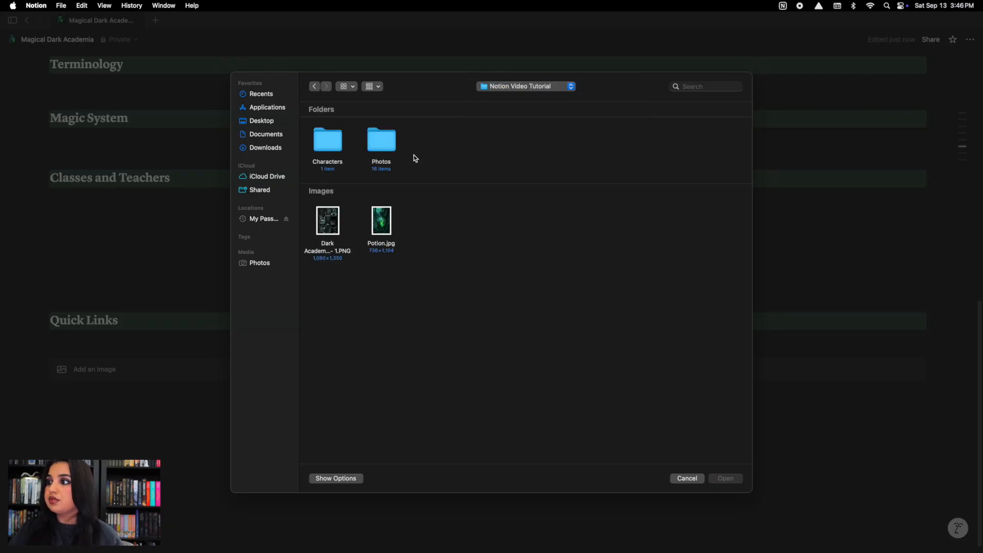
pyautogui.doubleClick(380, 139)
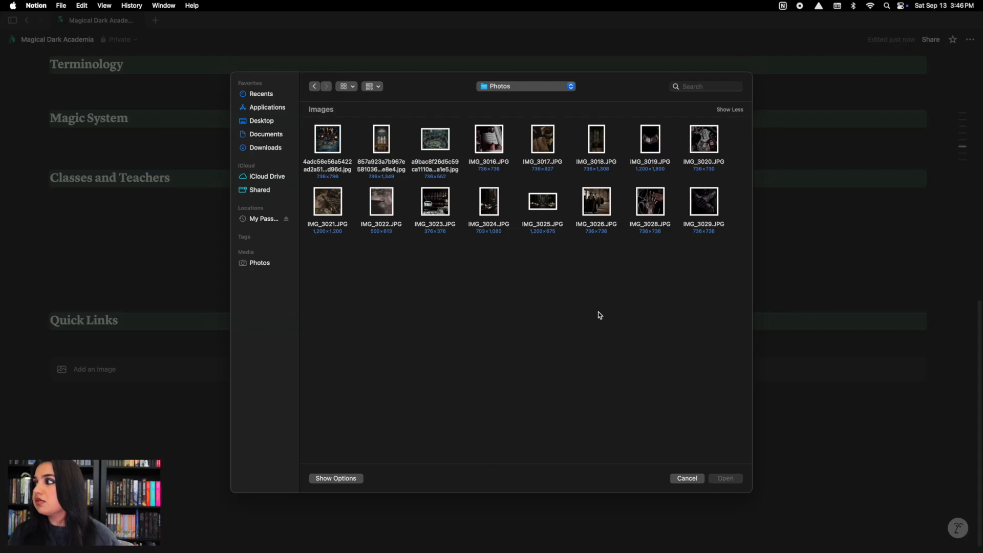
pyautogui.doubleClick(490, 148)
# Step: Shrink the uploaded image to a small thumbnail and move it into a column to the right of the Characters gallery
pyautogui.scroll(-5, 490, 367)
pyautogui.scroll(7, 491, 369)
pyautogui.scroll(-14, 491, 369)
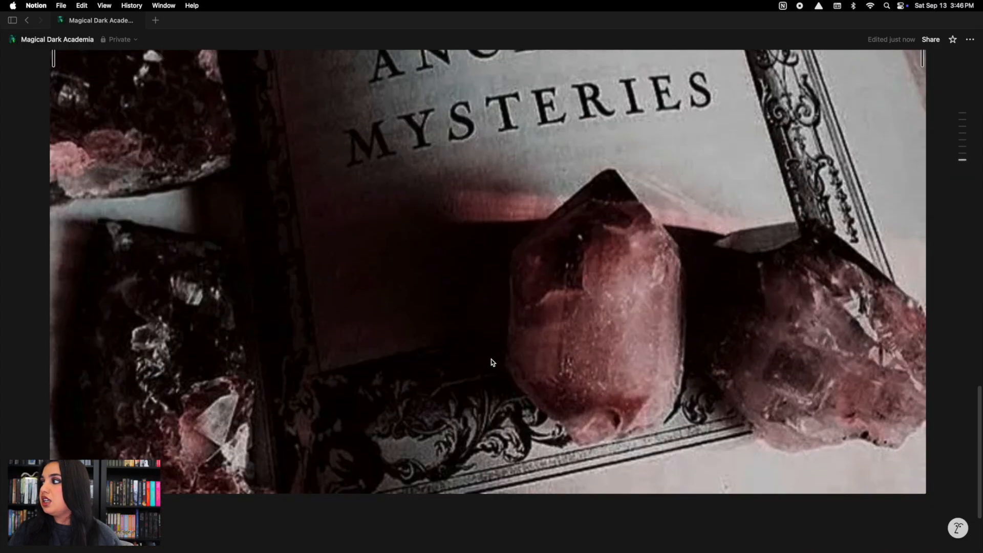
pyautogui.scroll(4, 844, 305)
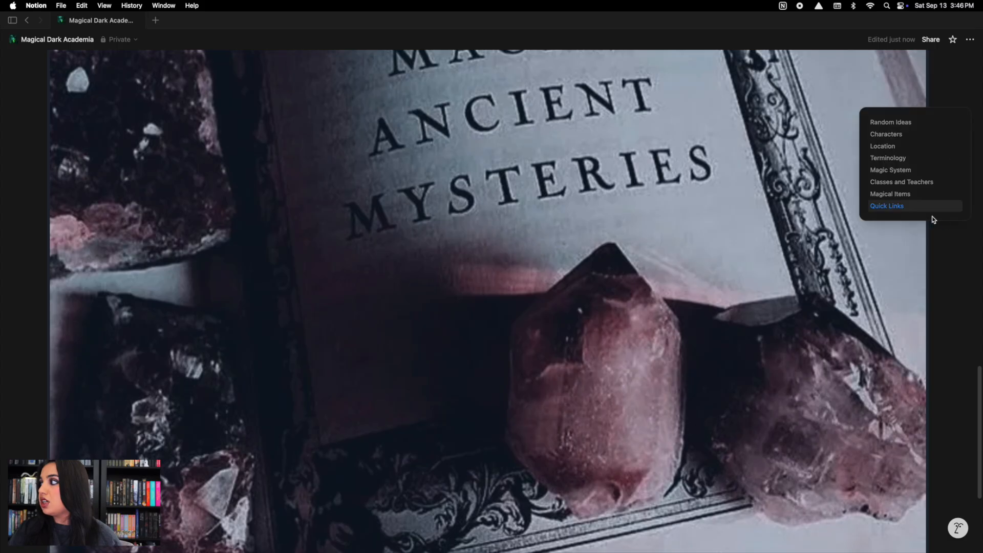
pyautogui.scroll(-3, 951, 263)
pyautogui.moveTo(921, 66); pyautogui.dragTo(537, 189)
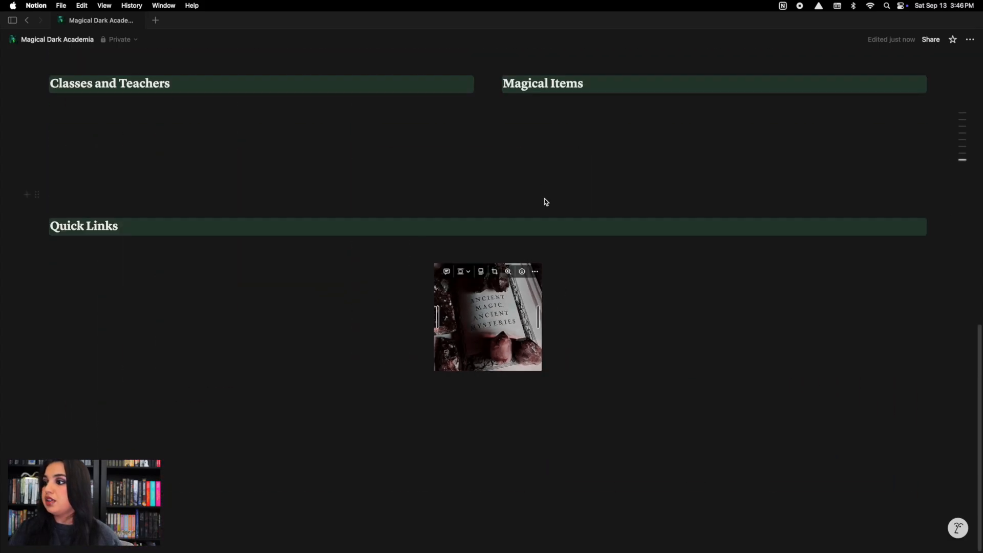
pyautogui.scroll(4, 587, 351)
pyautogui.moveTo(423, 370); pyautogui.dragTo(938, 297)
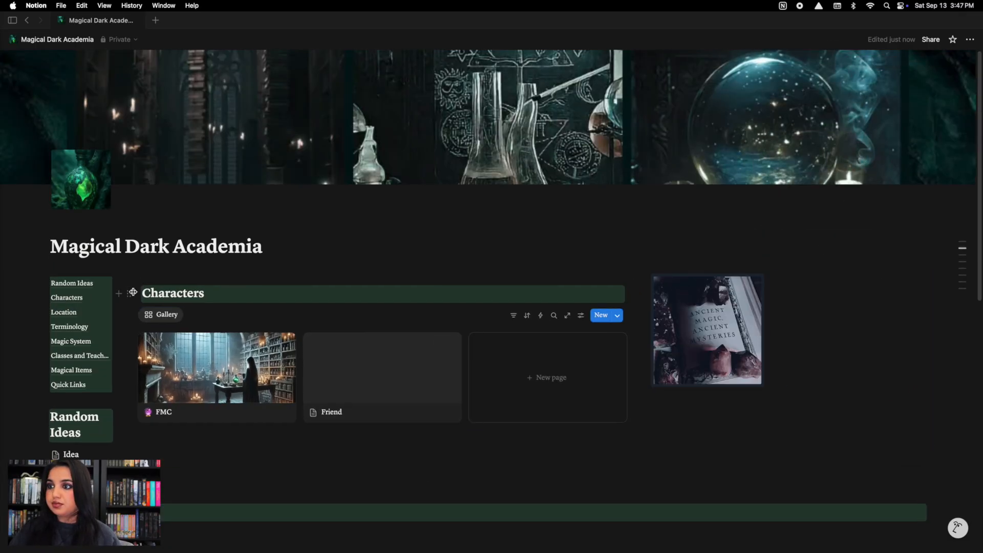
# Step: Widen the table of contents and Characters columns and enlarge the image within its own column
pyautogui.moveTo(126, 280); pyautogui.dragTo(165, 287)
pyautogui.moveTo(638, 319); pyautogui.dragTo(719, 319)
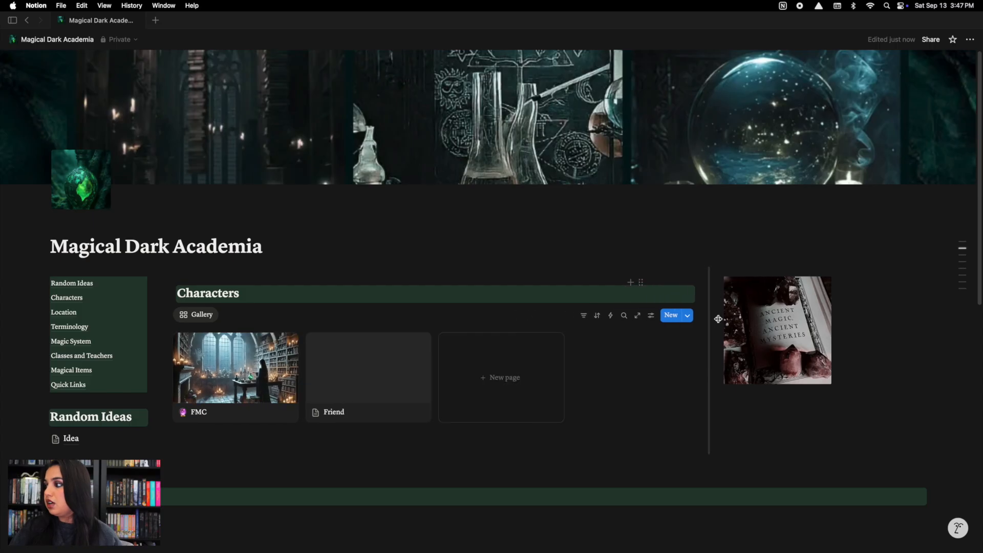
pyautogui.moveTo(832, 330); pyautogui.dragTo(884, 356)
# Step: Review the sections from the Characters row down to Quick Links, checking how the headings are laid out
pyautogui.scroll(-3, 717, 422)
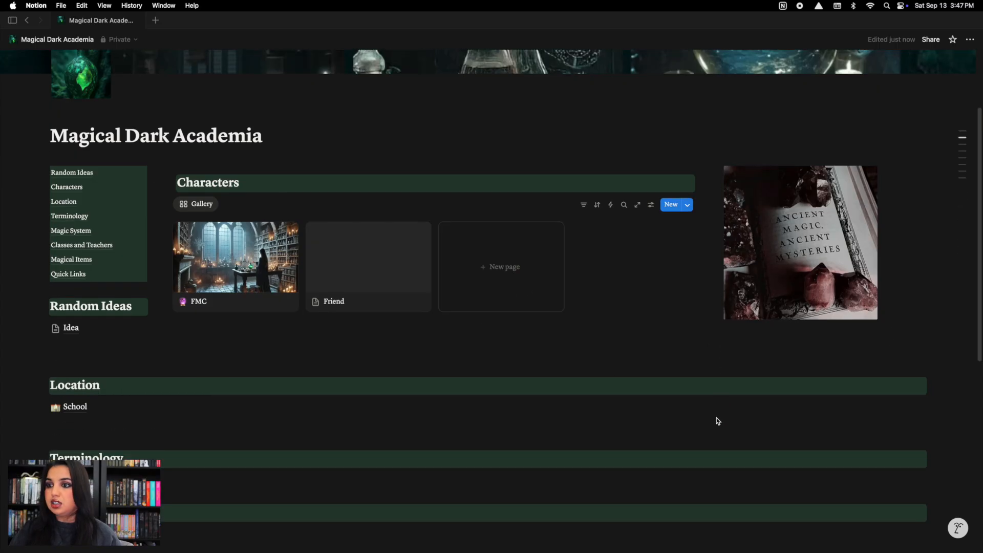
pyautogui.scroll(-7, 312, 308)
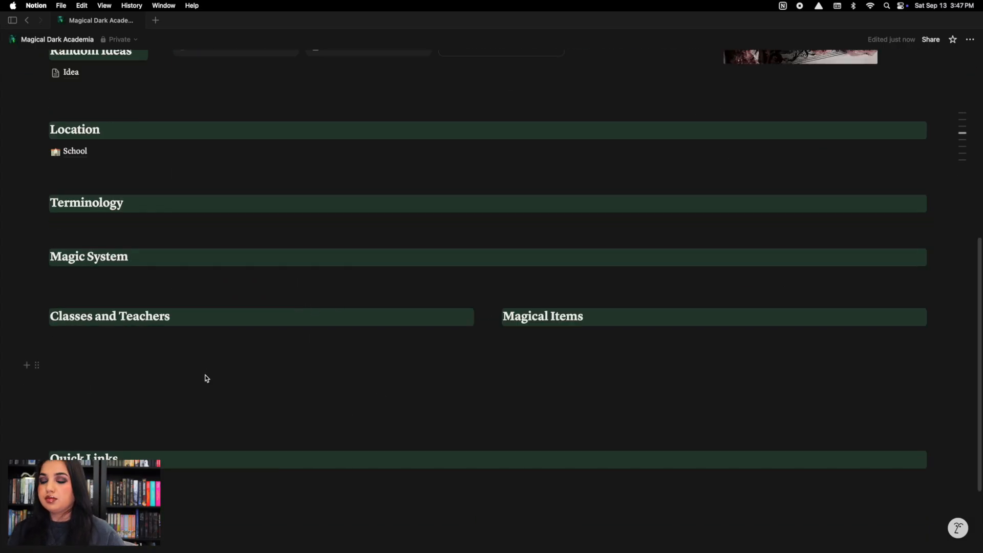
pyautogui.click(95, 345)
pyautogui.click(101, 437)
pyautogui.scroll(2, 97, 440)
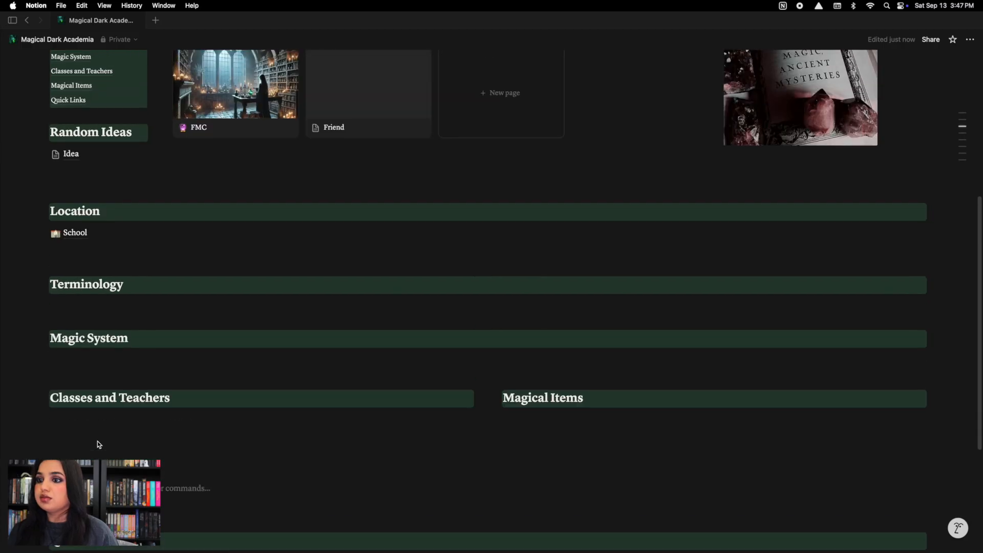
pyautogui.scroll(3, 99, 444)
pyautogui.scroll(-1, 128, 440)
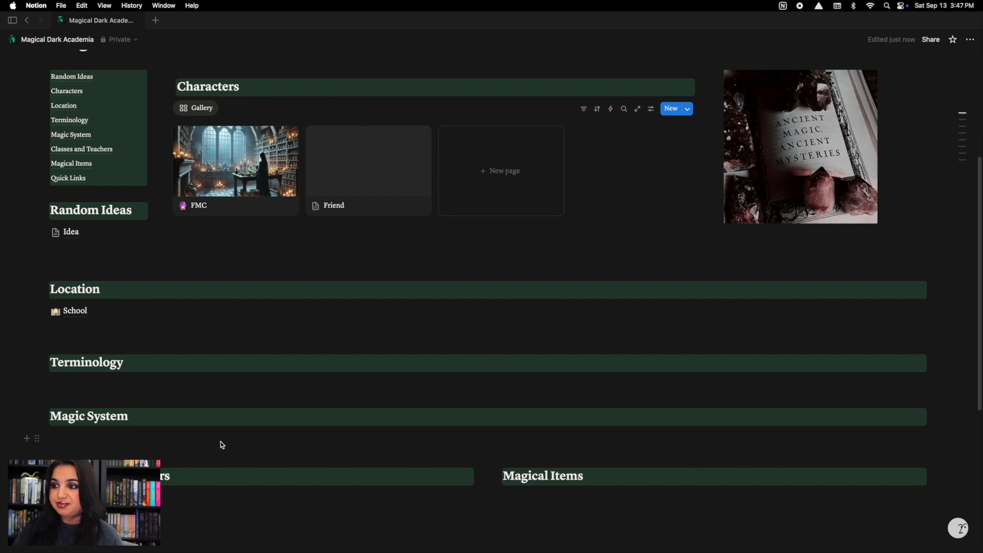
pyautogui.scroll(1, 521, 335)
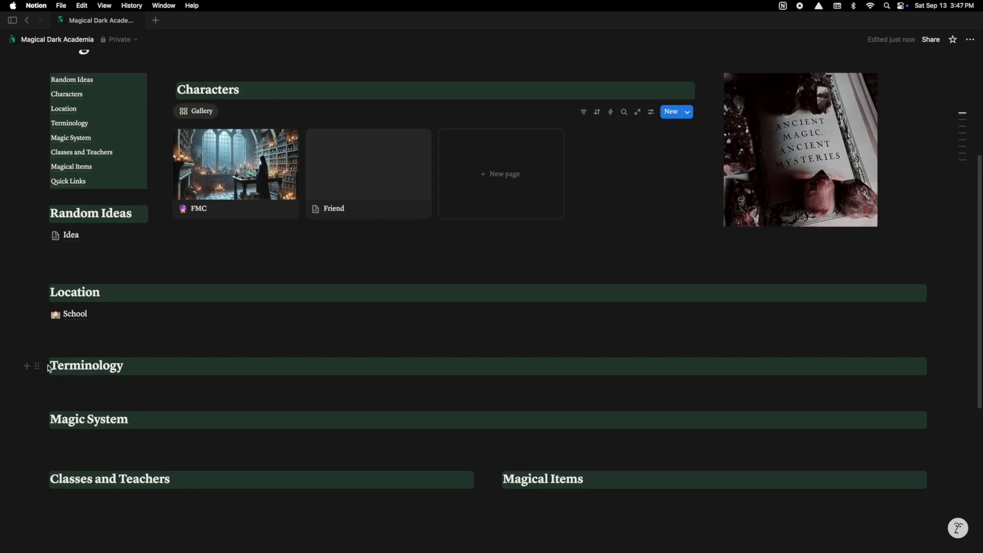
pyautogui.moveTo(36, 367); pyautogui.dragTo(475, 346)
# Step: Insert a simple two-column table below the Classes and Teachers heading, with a narrowed second column
pyautogui.click(515, 542)
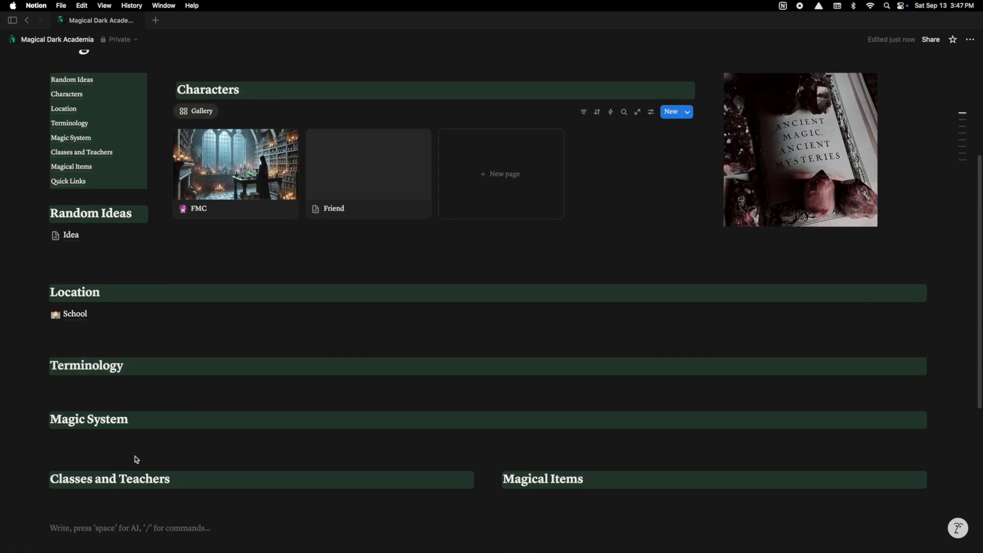
pyautogui.scroll(-2, 134, 459)
pyautogui.write('/tab')
pyautogui.press('Return')
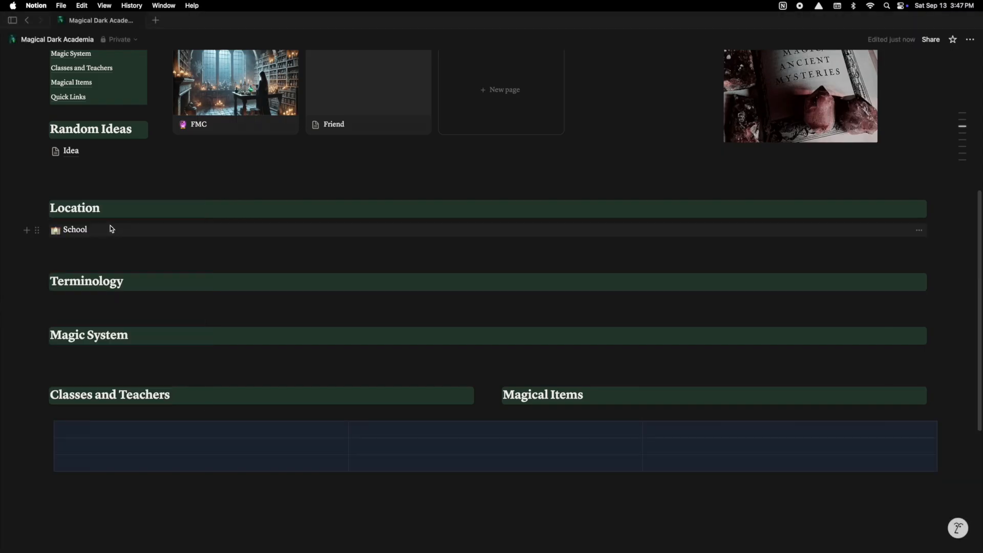
pyautogui.click(791, 422)
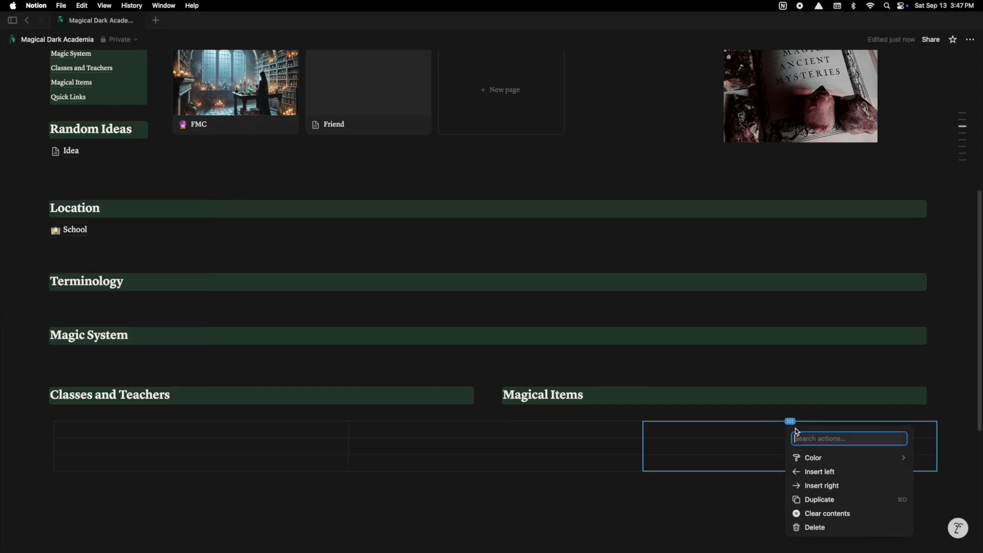
pyautogui.click(815, 528)
pyautogui.moveTo(643, 437); pyautogui.dragTo(493, 440)
pyautogui.moveTo(41, 429); pyautogui.dragTo(69, 415)
# Step: Label the table's first row "Class" and "Teacher" and narrow the Class column
pyautogui.click(94, 431)
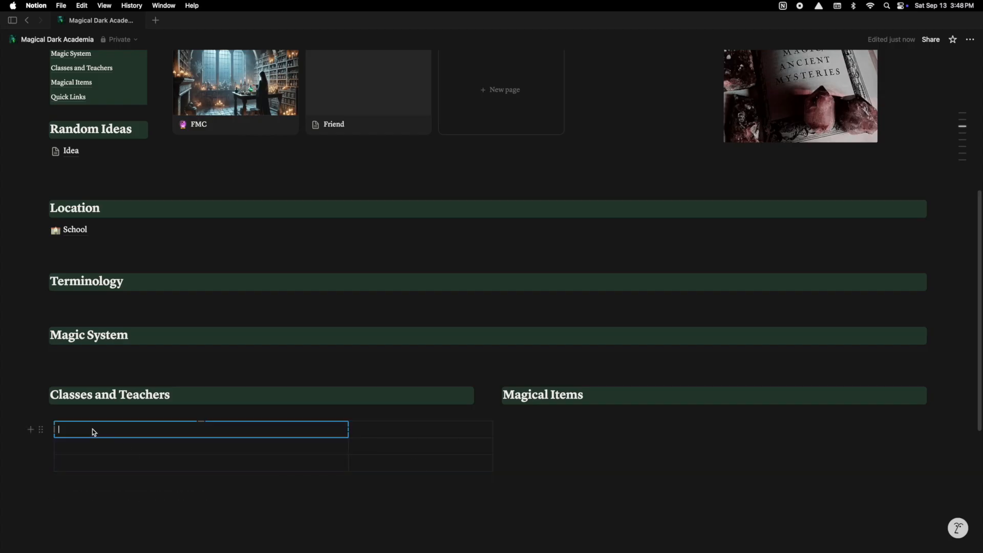
pyautogui.write('Te')
pyautogui.press('BackSpace')
pyautogui.press('BackSpace')
pyautogui.press('Tab')
pyautogui.write('Teacher')
pyautogui.click(532, 488)
pyautogui.click(347, 431)
pyautogui.moveTo(348, 449); pyautogui.dragTo(163, 461)
# Step: Turn the Class and Teacher row into a header row with a blue background
pyautogui.click(54, 450)
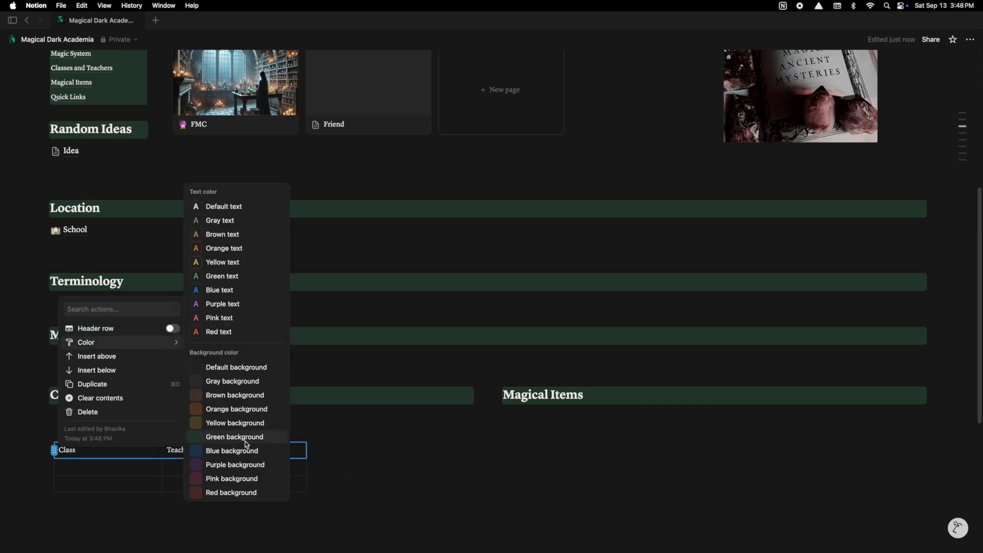
pyautogui.click(172, 328)
pyautogui.moveTo(104, 346)
pyautogui.click(213, 450)
# Step: Extend the class table to eight rows and move it directly under the Classes and Teachers heading in its column
pyautogui.moveTo(166, 498); pyautogui.dragTo(165, 549)
pyautogui.scroll(-4, 164, 474)
pyautogui.moveTo(172, 346); pyautogui.dragTo(173, 361)
pyautogui.moveTo(42, 246); pyautogui.dragTo(68, 217)
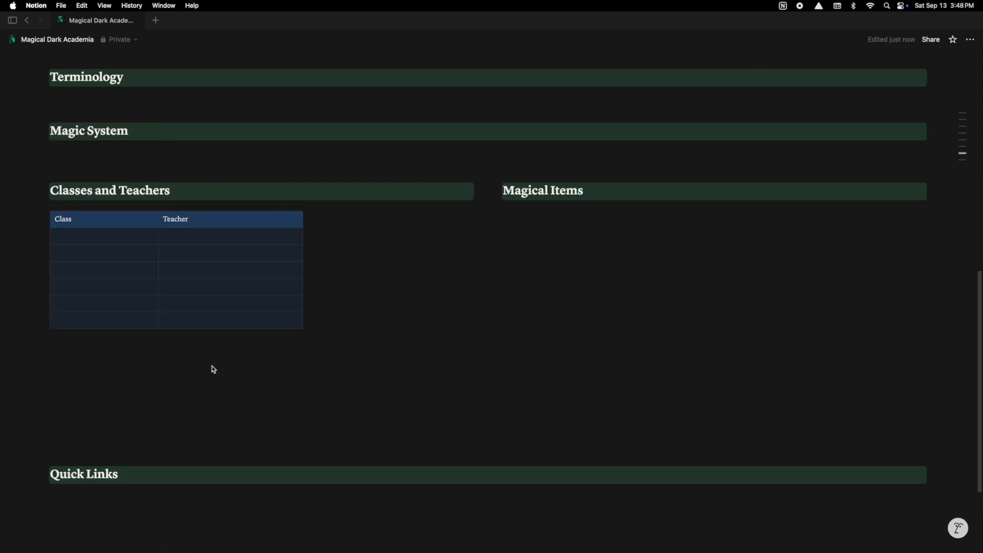
# Step: Insert a simple table under the Magical Items heading and delete its third column
pyautogui.click(544, 215)
pyautogui.write('/tab')
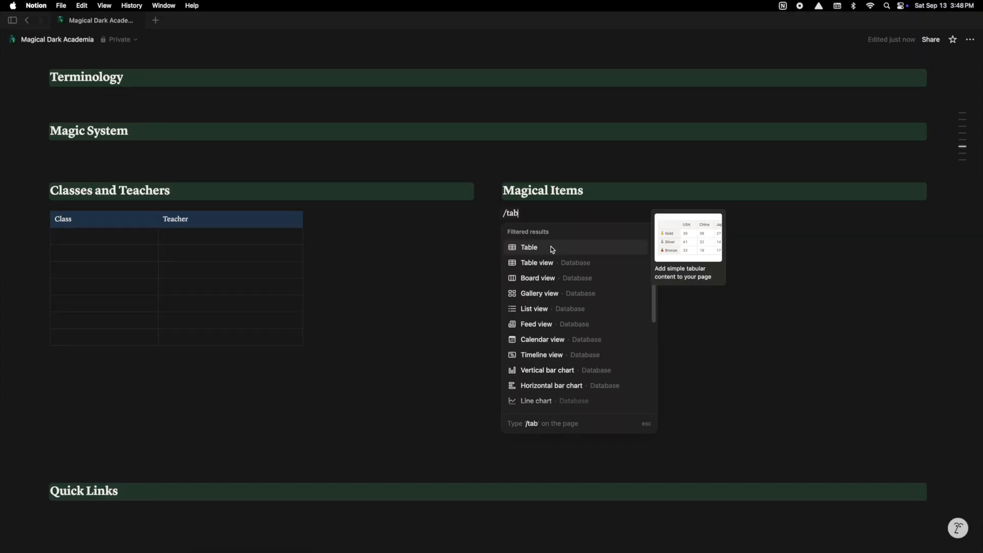
pyautogui.click(552, 249)
pyautogui.click(831, 212)
pyautogui.click(856, 317)
# Step: Label the Magical Items table's first row "Item" and "Properties"
pyautogui.click(595, 221)
pyautogui.write('T')
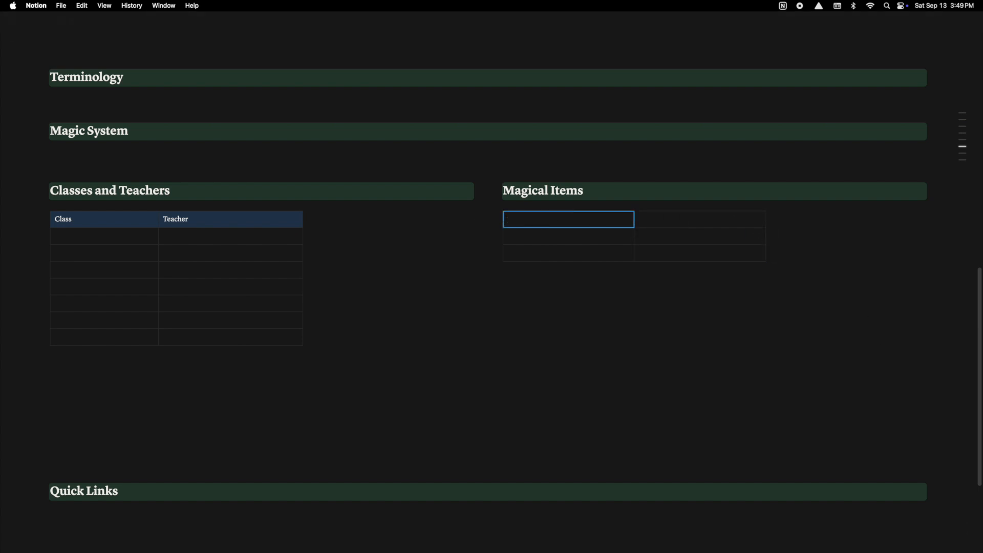
pyautogui.press('Tab')
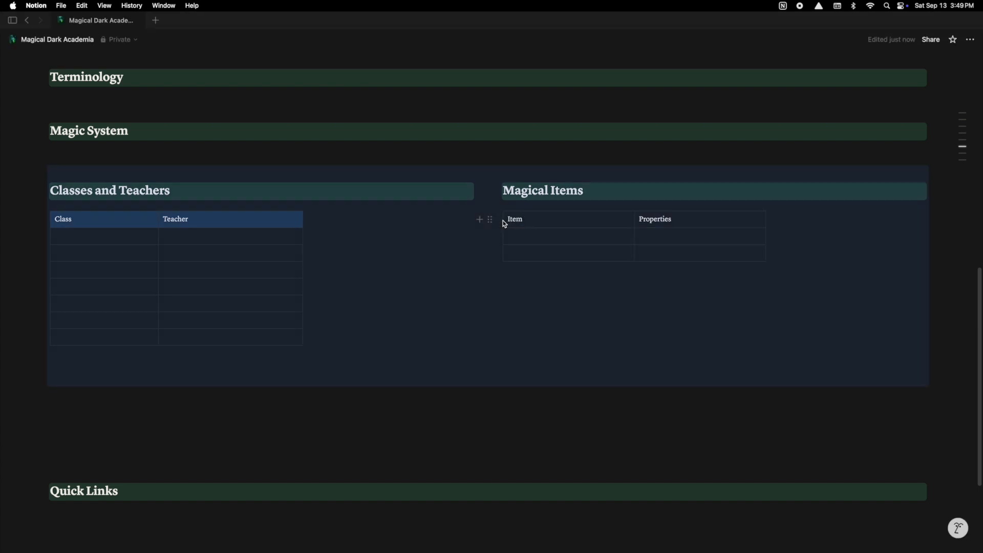
# Step: Give the Item and Properties header row of the Magical Items table a blue background
pyautogui.click(503, 220)
pyautogui.moveTo(541, 262)
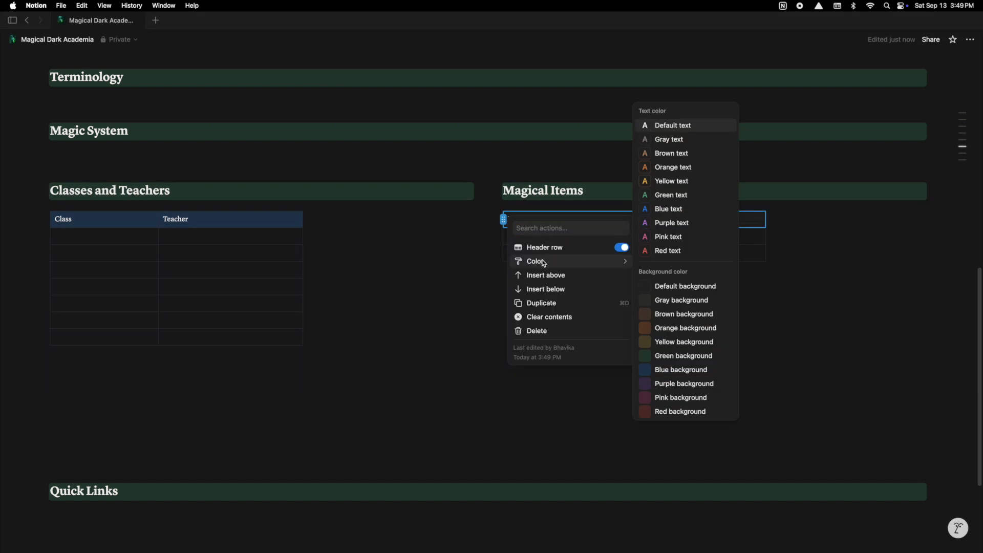
pyautogui.click(681, 369)
# Step: Arrange the Terminology and Location headings side by side in two columns, with the School page under Location
pyautogui.scroll(8, 563, 215)
pyautogui.scroll(-4, 192, 241)
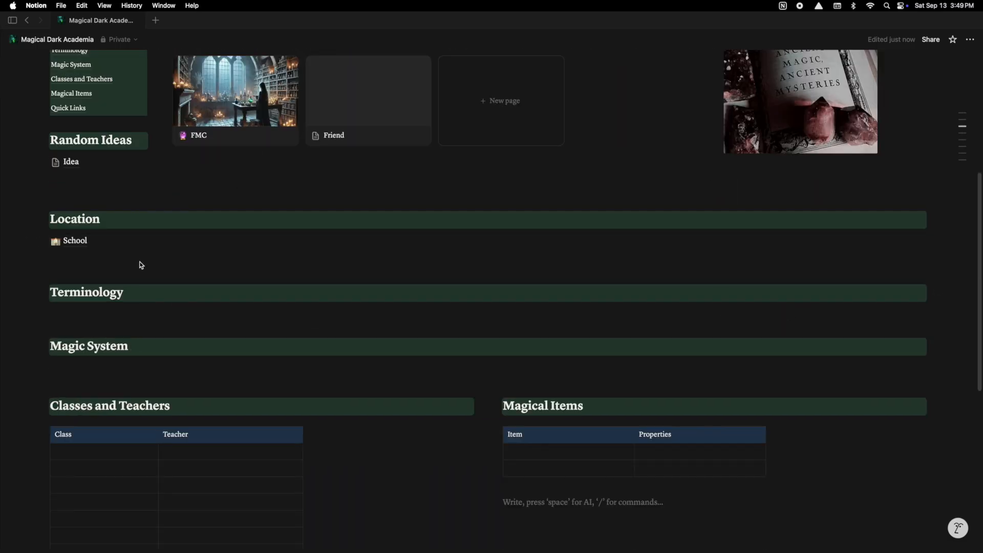
pyautogui.scroll(-6, 284, 280)
pyautogui.scroll(7, 285, 280)
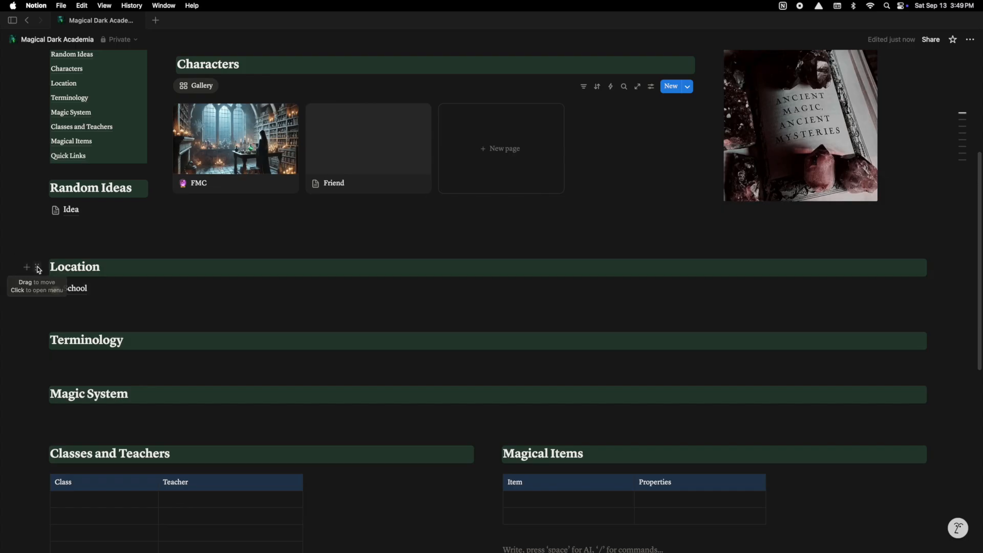
pyautogui.moveTo(37, 268)
pyautogui.mouseDown()
pyautogui.moveTo(751, 229)
pyautogui.moveTo(38, 267)
pyautogui.mouseUp()
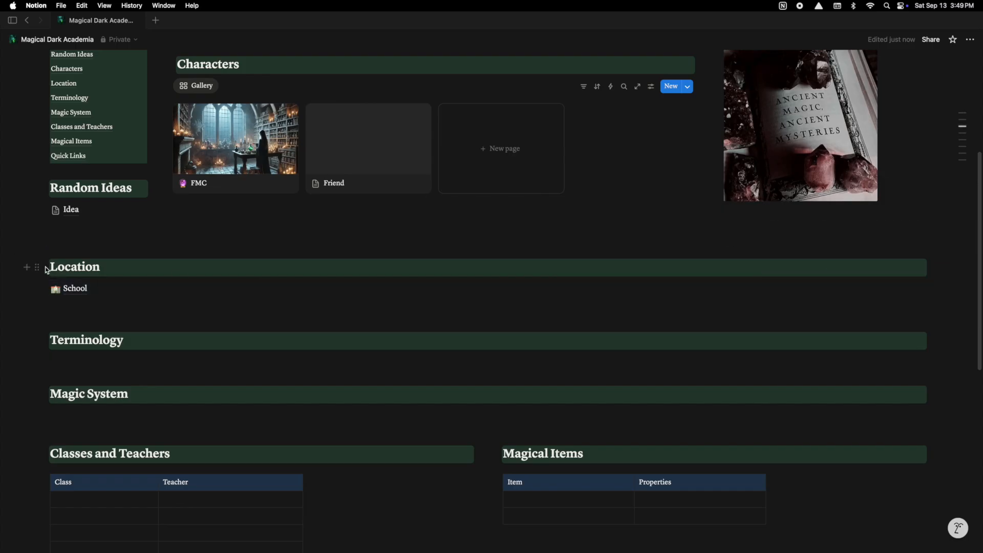
pyautogui.moveTo(38, 347); pyautogui.dragTo(42, 266)
pyautogui.moveTo(46, 300); pyautogui.dragTo(527, 294)
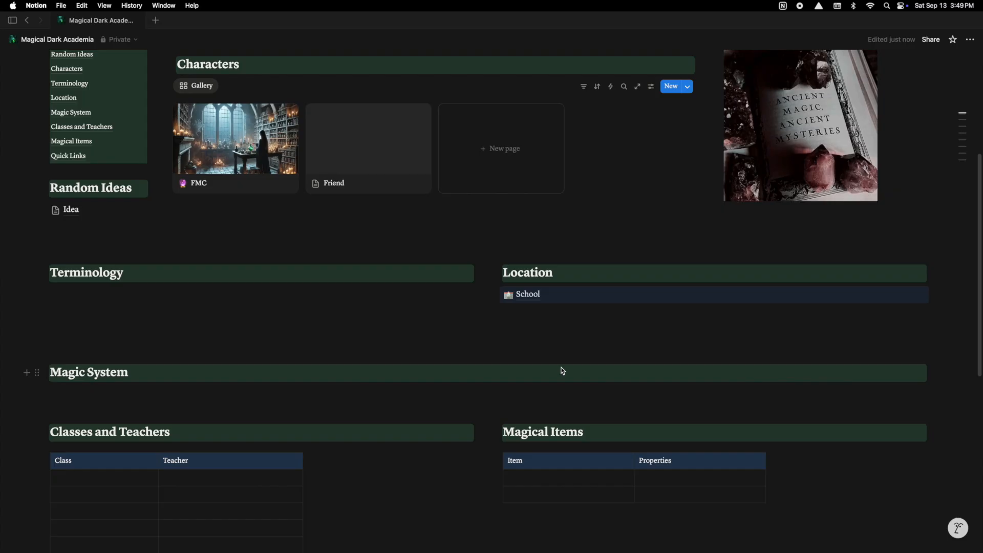
# Step: Move the Quick Links heading up so it sits directly above the Terminology and Location columns
pyautogui.scroll(-10, 562, 371)
pyautogui.moveTo(37, 448); pyautogui.dragTo(751, 215)
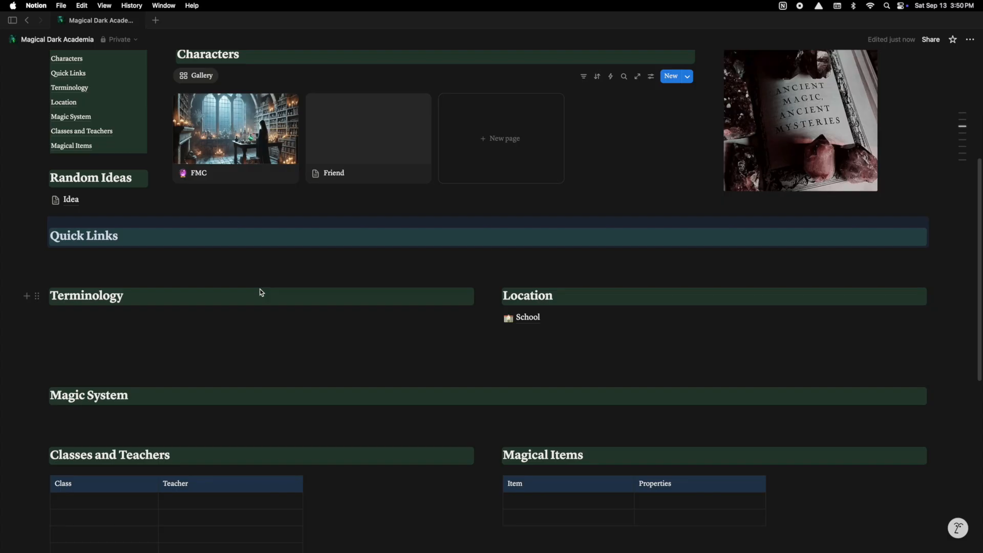
pyautogui.moveTo(628, 382); pyautogui.dragTo(627, 410)
pyautogui.scroll(-7, 627, 410)
pyautogui.scroll(3, 628, 410)
pyautogui.click(456, 439)
pyautogui.scroll(-4, 456, 439)
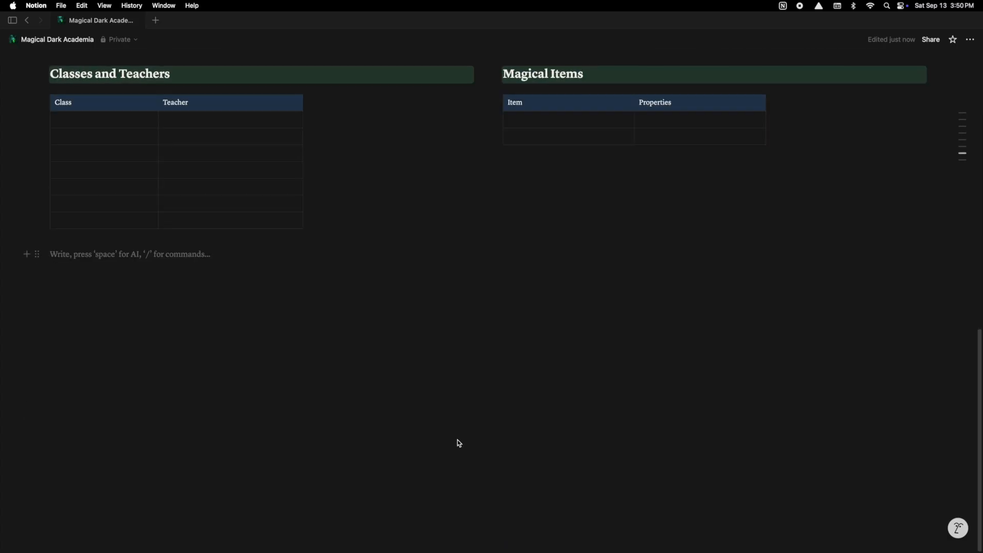
pyautogui.scroll(10, 450, 441)
pyautogui.scroll(-4, 450, 440)
pyautogui.click(453, 246)
pyautogui.write('/em')
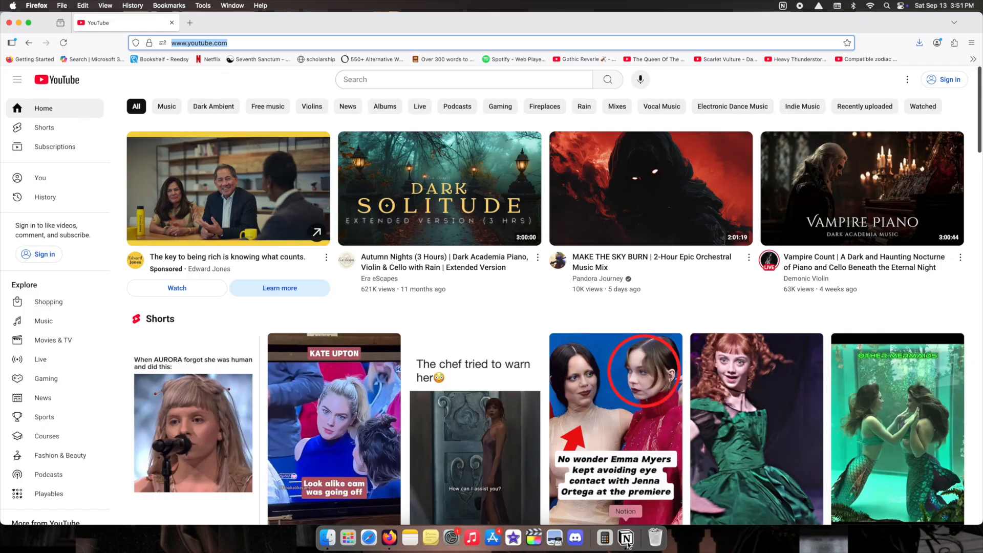
pyautogui.hotkey('ctrl', 'Right')
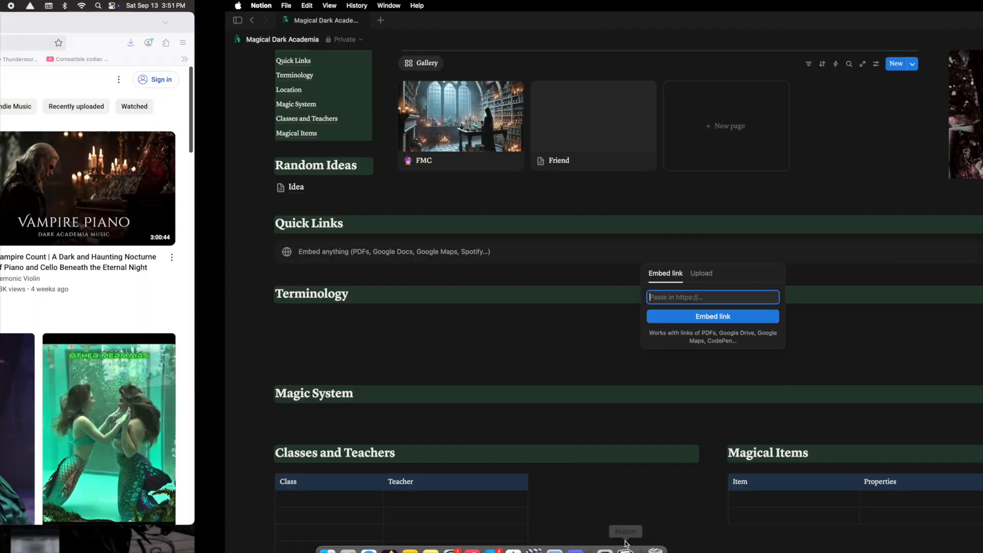
pyautogui.write('https://www.youtube.com/')
pyautogui.press('Return')
pyautogui.scroll(-1, 55, 301)
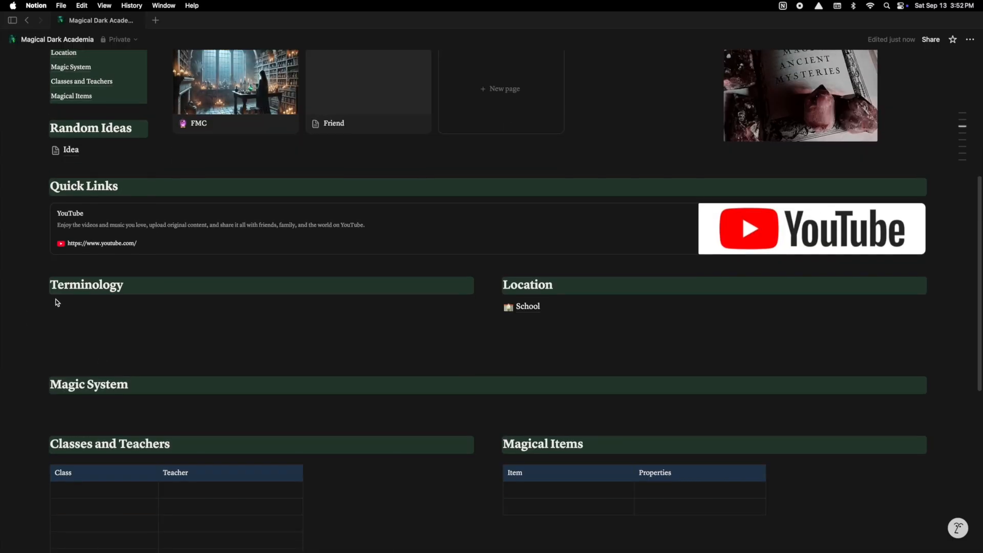
# Step: Insert an image block below the class table and upload IMG_3018.JPG into it
pyautogui.scroll(10, 56, 302)
pyautogui.scroll(-15, 56, 303)
pyautogui.click(110, 423)
pyautogui.write('/imag')
pyautogui.press('Return')
pyautogui.click(423, 385)
pyautogui.click(379, 384)
pyautogui.click(447, 410)
pyautogui.doubleClick(596, 138)
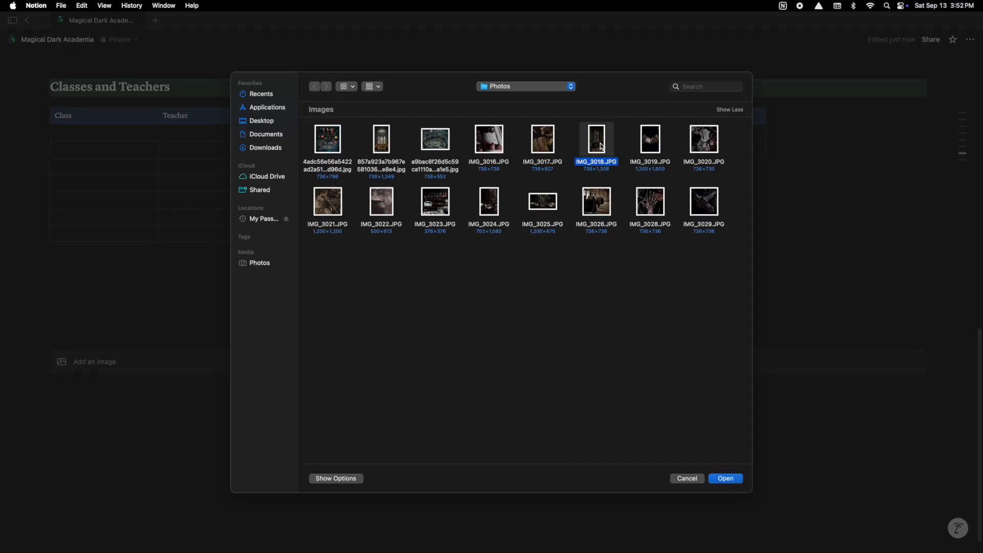
# Step: Shrink the uploaded library image to a small portrait below the tables
pyautogui.scroll(-4, 858, 420)
pyautogui.moveTo(787, 401); pyautogui.dragTo(790, 400)
pyautogui.scroll(-14, 948, 346)
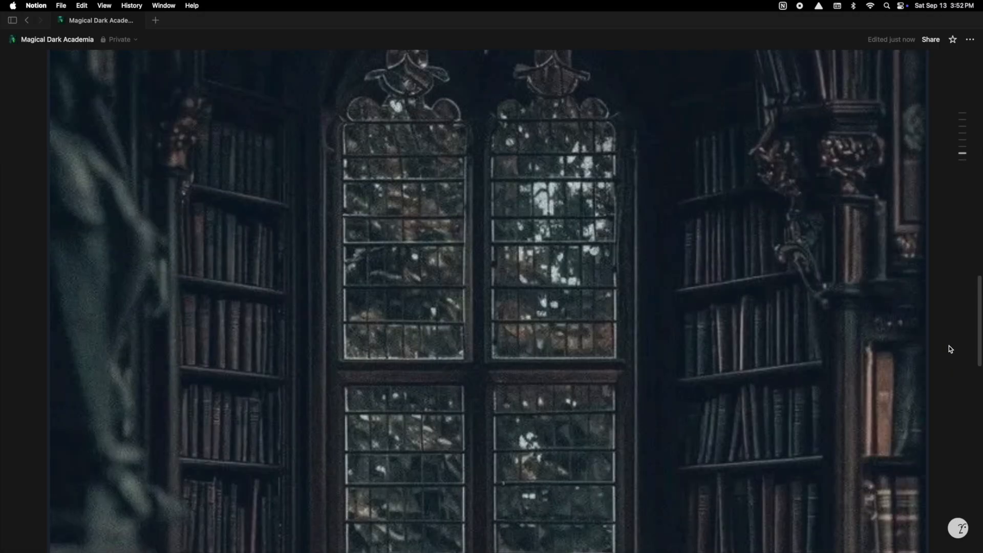
pyautogui.moveTo(920, 229); pyautogui.dragTo(562, 227)
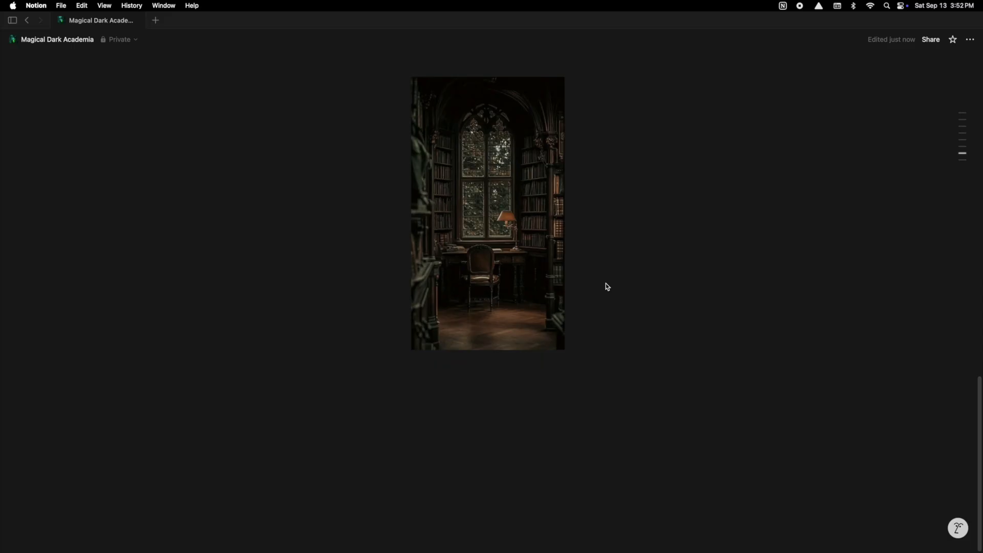
# Step: Move the library image into a column beside the Quick Links heading and reduce its width further
pyautogui.scroll(4, 484, 371)
pyautogui.moveTo(497, 412); pyautogui.dragTo(115, 344)
pyautogui.moveTo(199, 323); pyautogui.dragTo(156, 322)
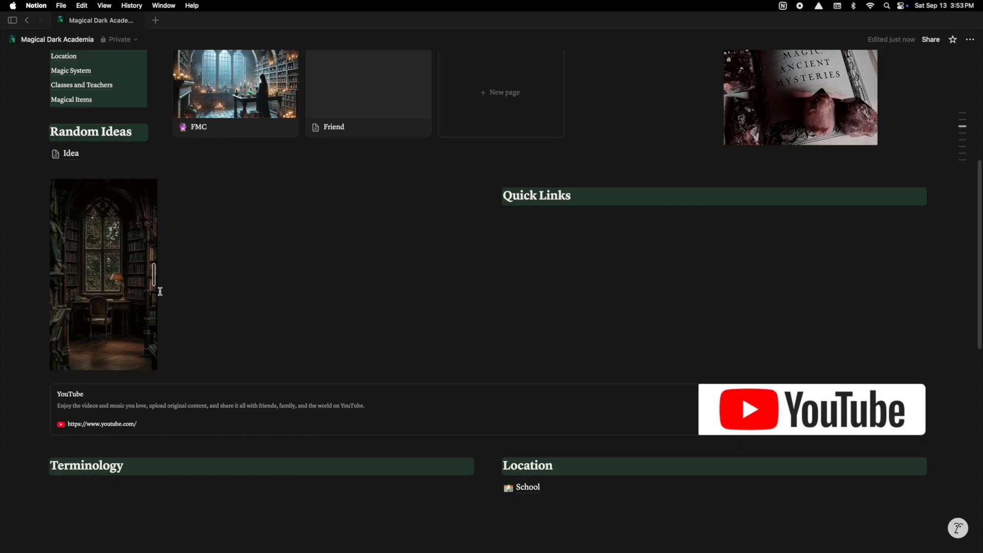
# Step: Move the YouTube link preview into the column directly under the Quick Links heading
pyautogui.scroll(5, 282, 324)
pyautogui.scroll(-4, 485, 344)
pyautogui.moveTo(41, 408); pyautogui.dragTo(529, 237)
pyautogui.click(918, 242)
pyautogui.click(941, 229)
pyautogui.click(916, 248)
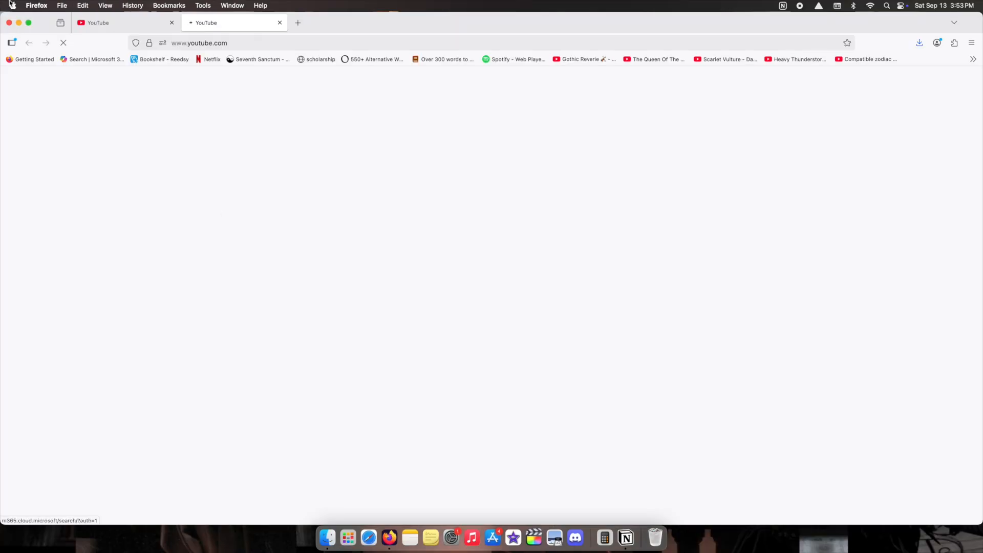
pyautogui.click(18, 22)
pyautogui.hotkey('ctrl', 'Right')
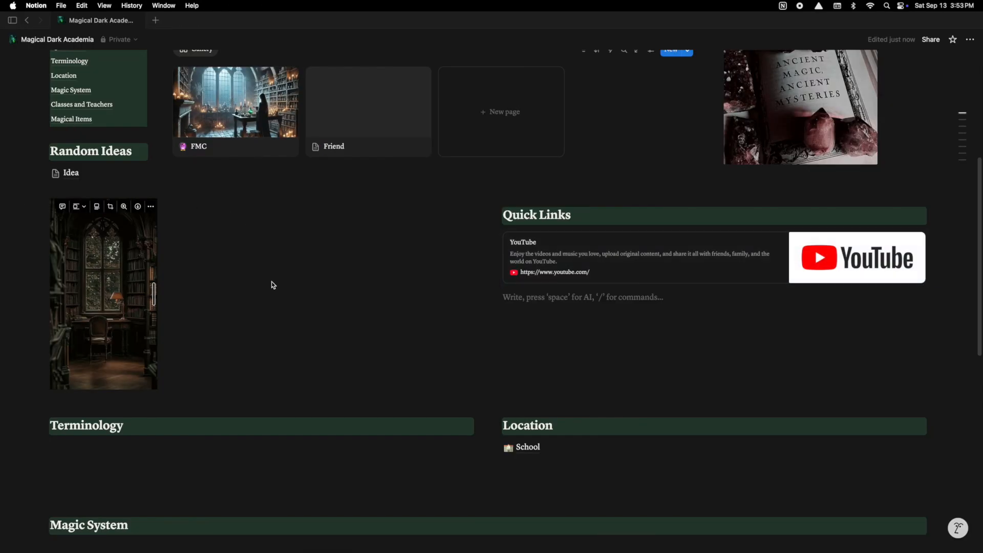
# Step: Narrow the Quick Links column and move the Magic System heading under the Characters gallery
pyautogui.scroll(3, 182, 291)
pyautogui.moveTo(489, 322); pyautogui.dragTo(709, 322)
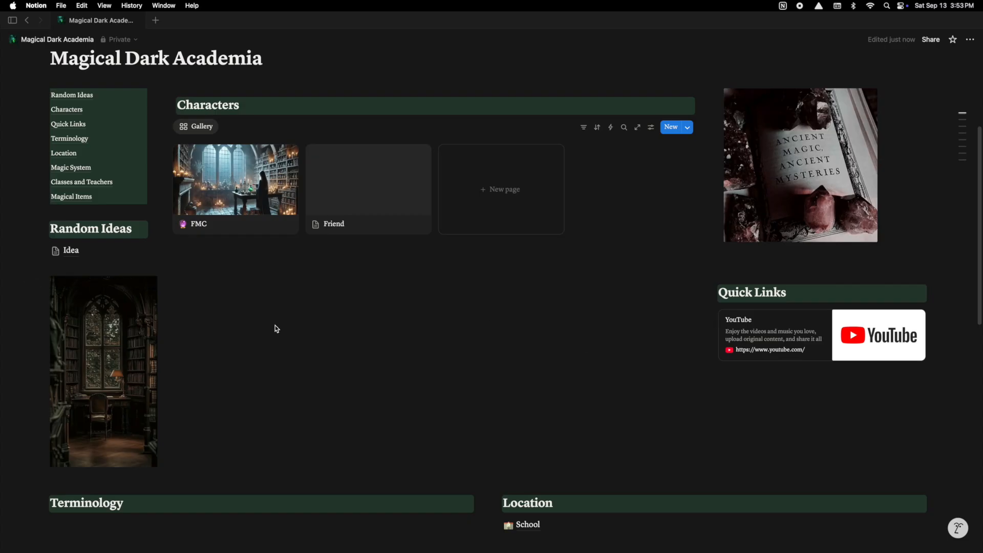
pyautogui.scroll(-5, 220, 451)
pyautogui.scroll(-5, 95, 408)
pyautogui.scroll(5, 36, 426)
pyautogui.moveTo(37, 425); pyautogui.dragTo(208, 222)
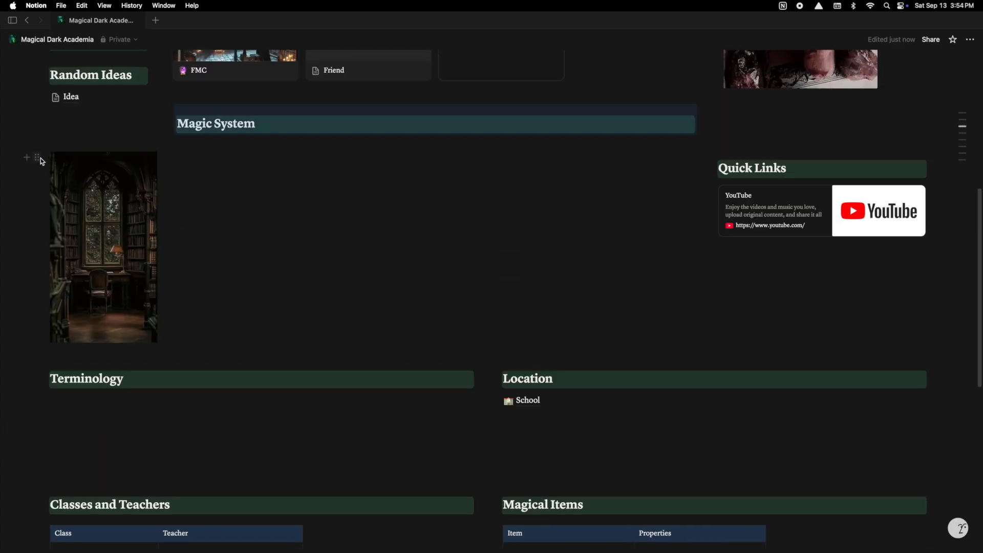
# Step: Create a middle column between the library image and the Quick Links section
pyautogui.scroll(3, 439, 268)
pyautogui.moveTo(635, 261); pyautogui.dragTo(673, 256)
pyautogui.click(652, 260)
pyautogui.press('Escape')
pyautogui.moveTo(650, 258); pyautogui.dragTo(703, 258)
pyautogui.moveTo(166, 216)
pyautogui.mouseDown()
pyautogui.moveTo(173, 268)
pyautogui.moveTo(172, 218)
pyautogui.mouseUp()
pyautogui.click(206, 250)
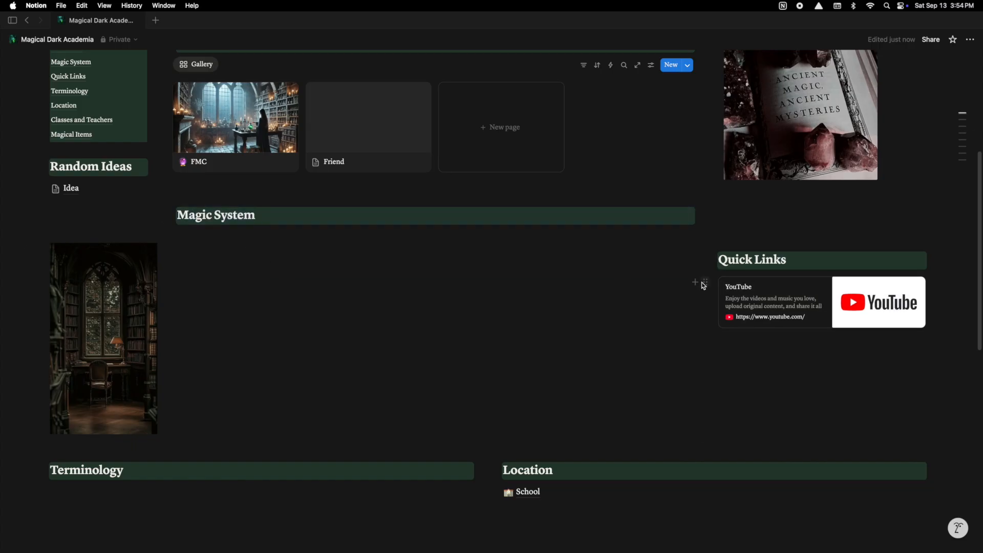
pyautogui.moveTo(703, 304); pyautogui.dragTo(171, 318)
# Step: Add a level-2 heading "Minor Character" with a green background and place it under the Characters gallery
pyautogui.scroll(-6, 220, 390)
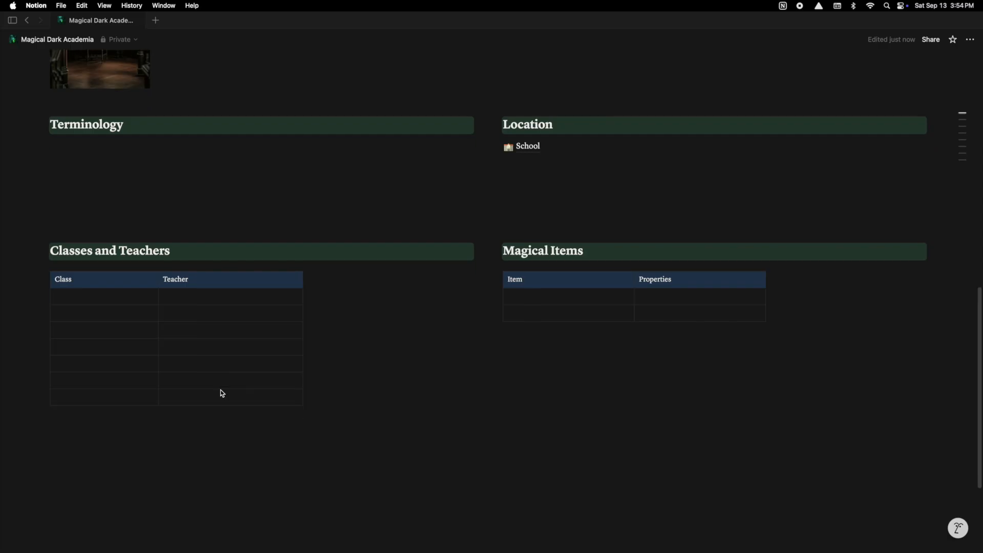
pyautogui.click(101, 459)
pyautogui.write('## Minor Character')
pyautogui.click(38, 447)
pyautogui.moveTo(112, 409)
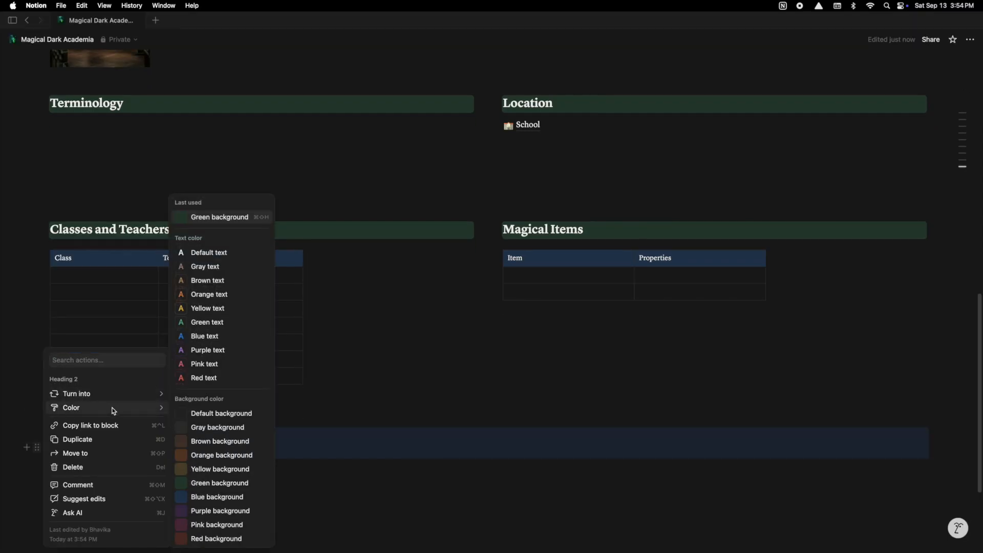
pyautogui.click(231, 220)
pyautogui.scroll(10, 323, 468)
pyautogui.moveTo(38, 449); pyautogui.dragTo(180, 322)
# Step: Place Magic System between the library image and Quick Links, and resize these three columns to match the ones above
pyautogui.moveTo(169, 371); pyautogui.dragTo(299, 417)
pyautogui.click(283, 450)
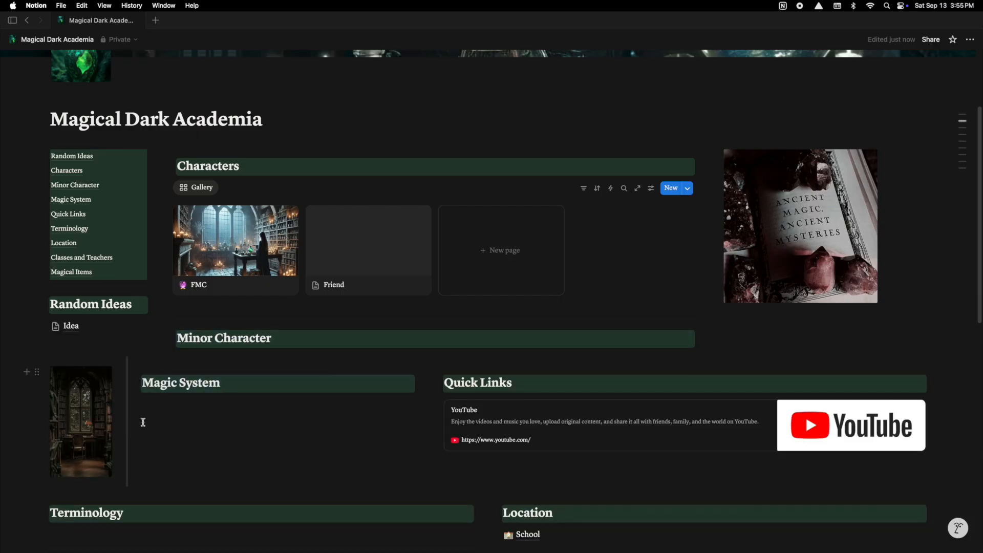
pyautogui.moveTo(127, 425); pyautogui.dragTo(161, 430)
pyautogui.moveTo(432, 417); pyautogui.dragTo(708, 425)
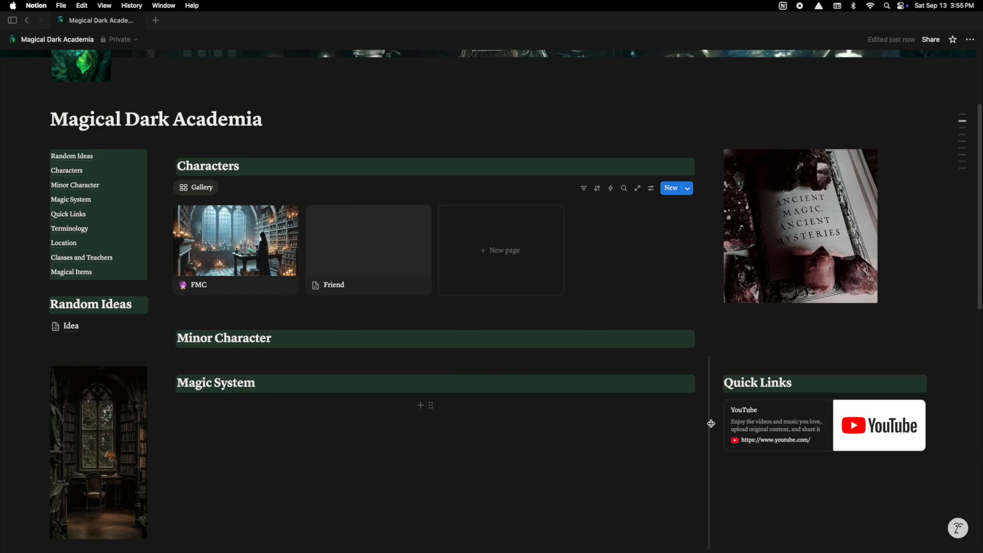
# Step: Insert a database under the Minor Character heading, using the gallery layout and a hidden title
pyautogui.click(336, 353)
pyautogui.write('/data')
pyautogui.press('Return')
pyautogui.click(644, 361)
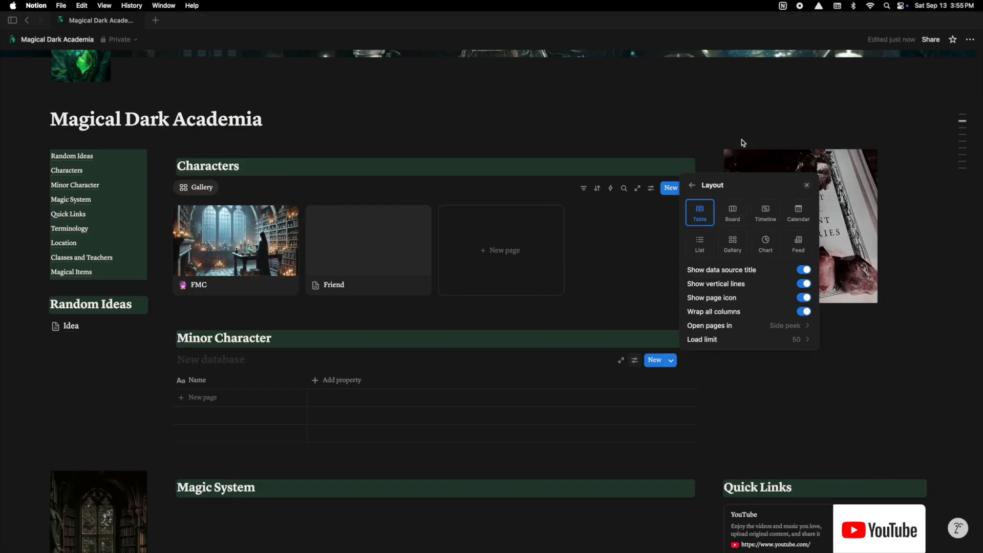
pyautogui.click(741, 139)
pyautogui.click(226, 370)
pyautogui.click(270, 361)
pyautogui.click(311, 449)
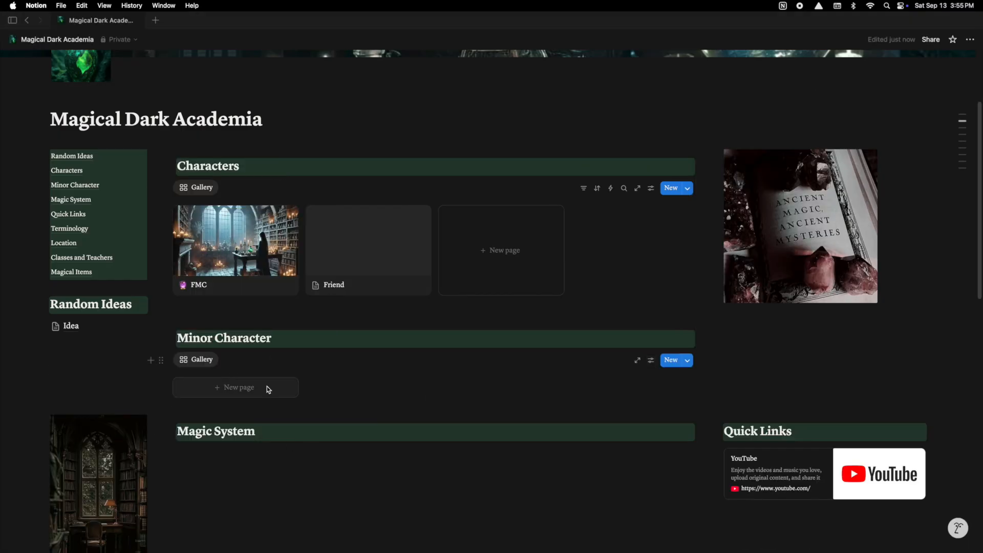
# Step: Add a page titled "Minor" to the Minor Character gallery
pyautogui.click(266, 387)
pyautogui.write('Minor')
pyautogui.click(712, 74)
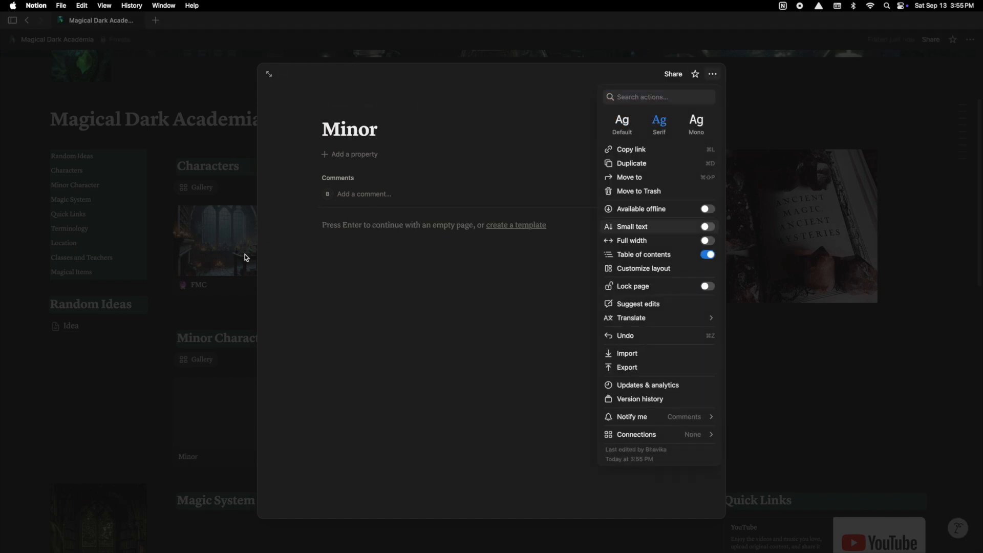
pyautogui.click(124, 356)
pyautogui.click(125, 354)
pyautogui.scroll(-4, 77, 442)
pyautogui.click(787, 389)
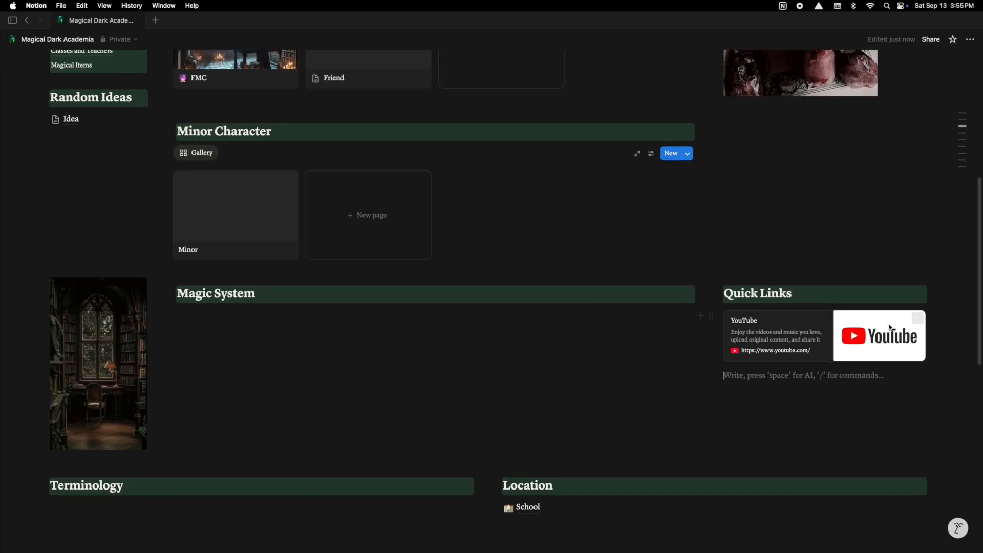
pyautogui.click(920, 318)
pyautogui.click(956, 287)
pyautogui.click(716, 319)
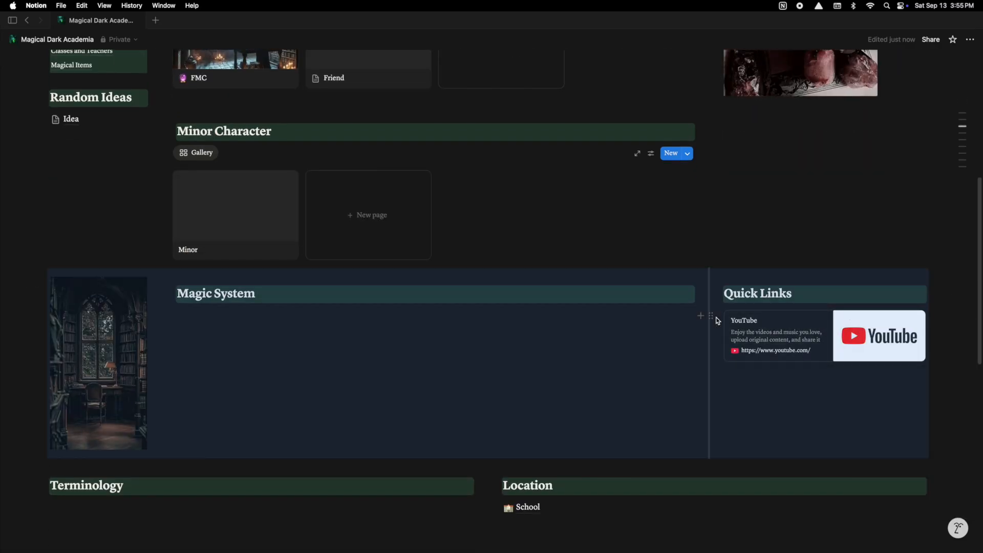
pyautogui.click(799, 169)
pyautogui.scroll(1, 201, 239)
pyautogui.scroll(6, 201, 239)
pyautogui.click(37, 276)
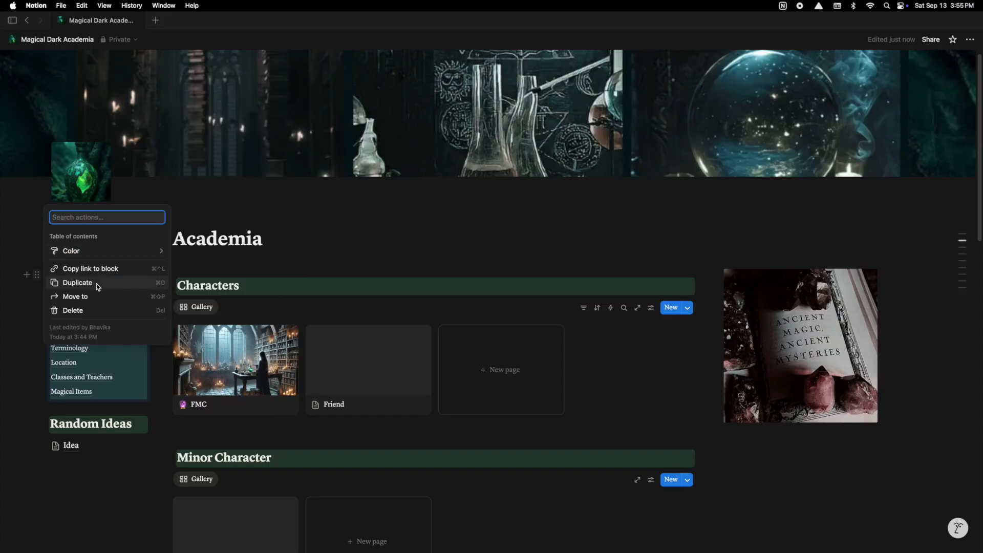
pyautogui.click(171, 242)
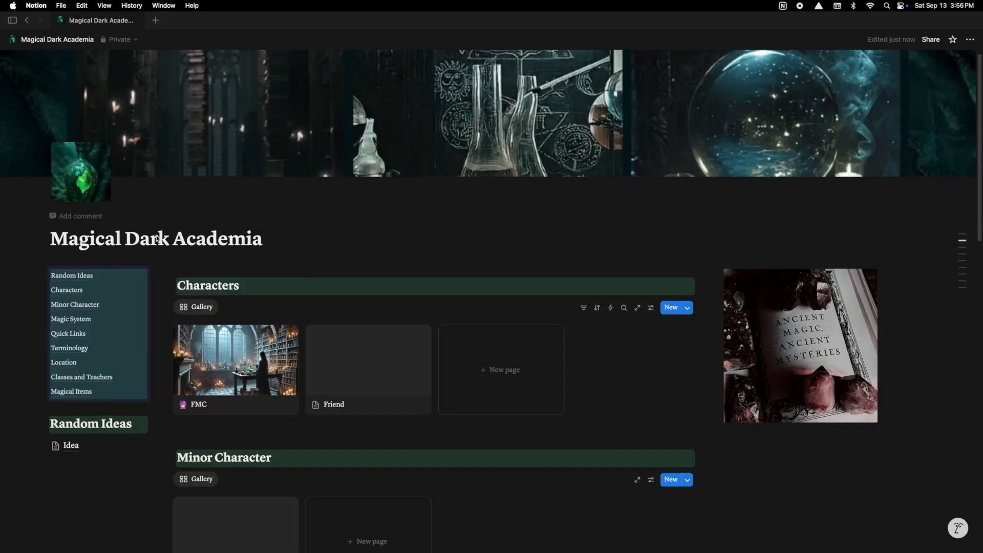
pyautogui.click(38, 276)
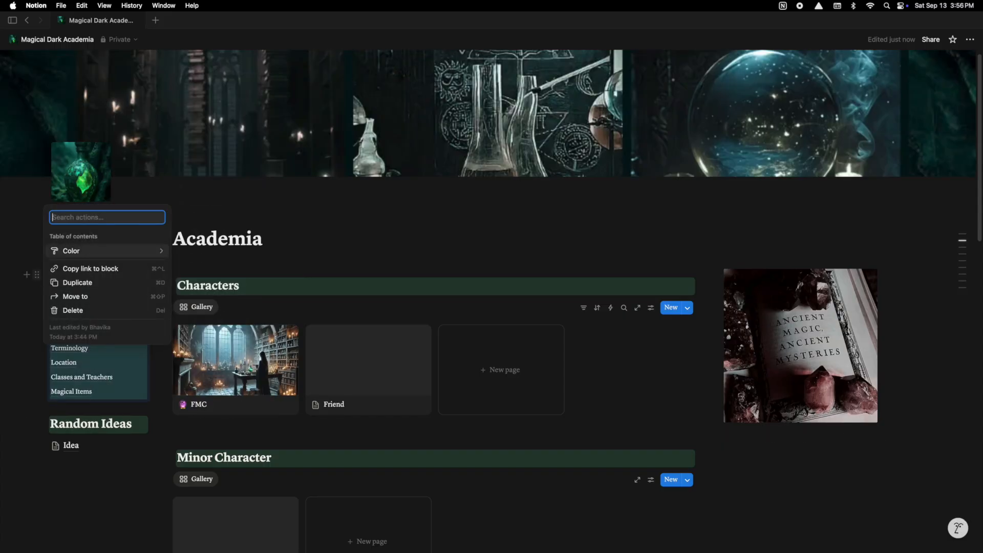
# Step: Insert a simple table under the Magic System heading with the column headers Magic, Explanation and Description
pyautogui.scroll(-7, 156, 474)
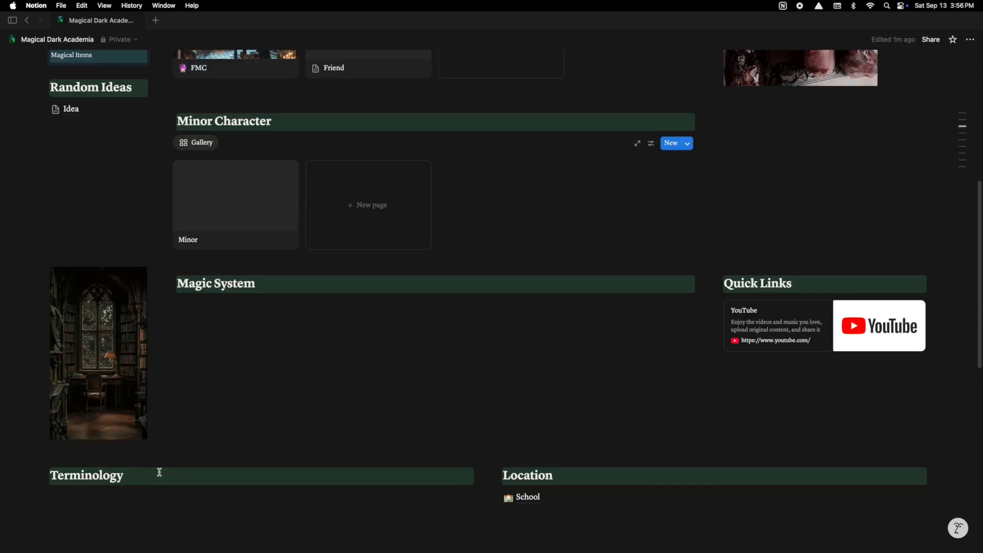
pyautogui.scroll(-2, 160, 472)
pyautogui.click(205, 209)
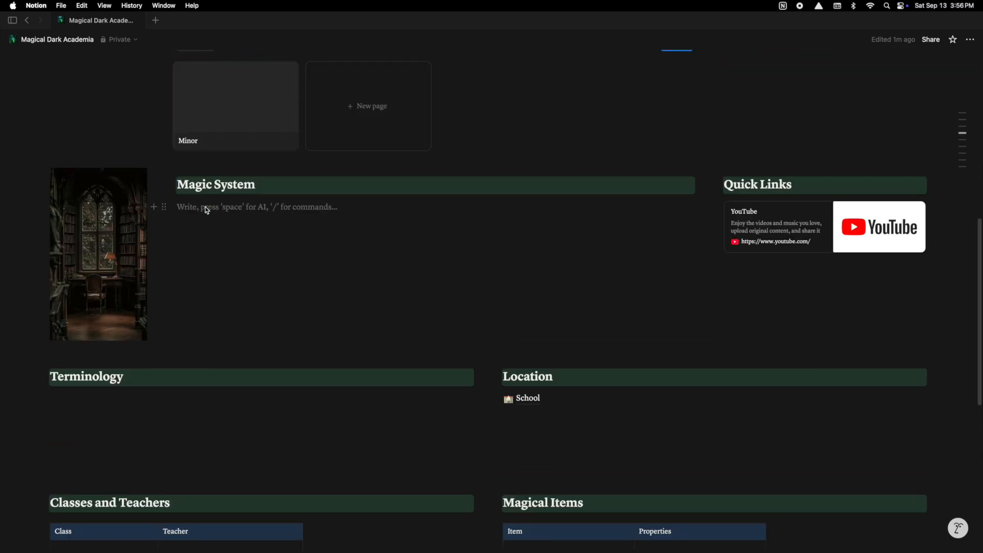
pyautogui.write('/tab')
pyautogui.press('Return')
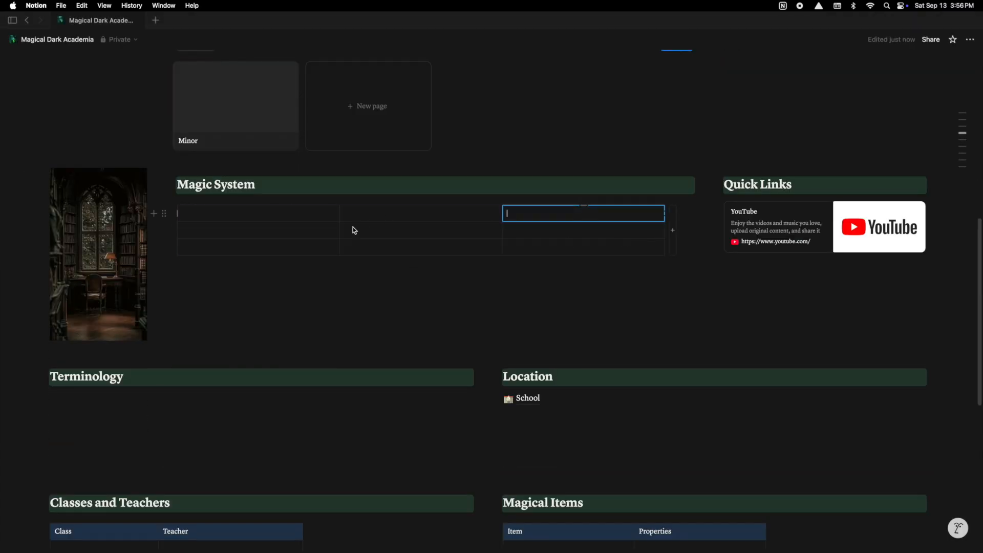
pyautogui.write('Magic')
pyautogui.press('Tab')
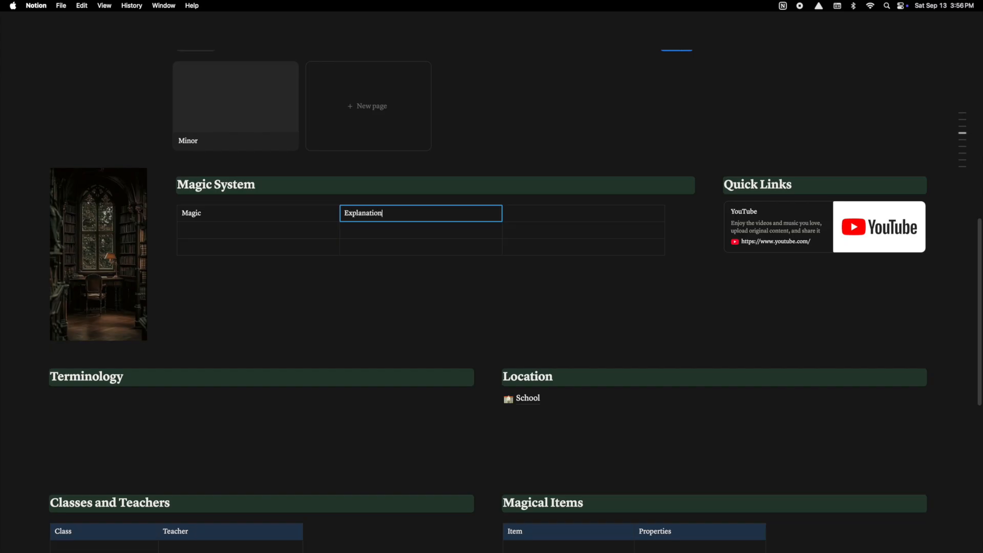
pyautogui.write('Explanation')
pyautogui.click(562, 218)
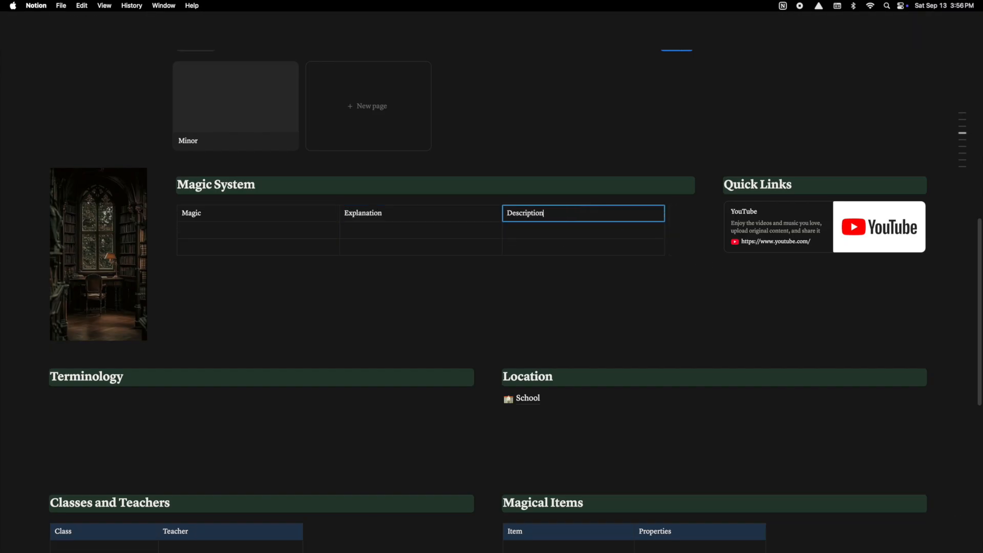
# Step: Give the header row of the Magic System table a blue background
pyautogui.click(177, 213)
pyautogui.moveTo(256, 255)
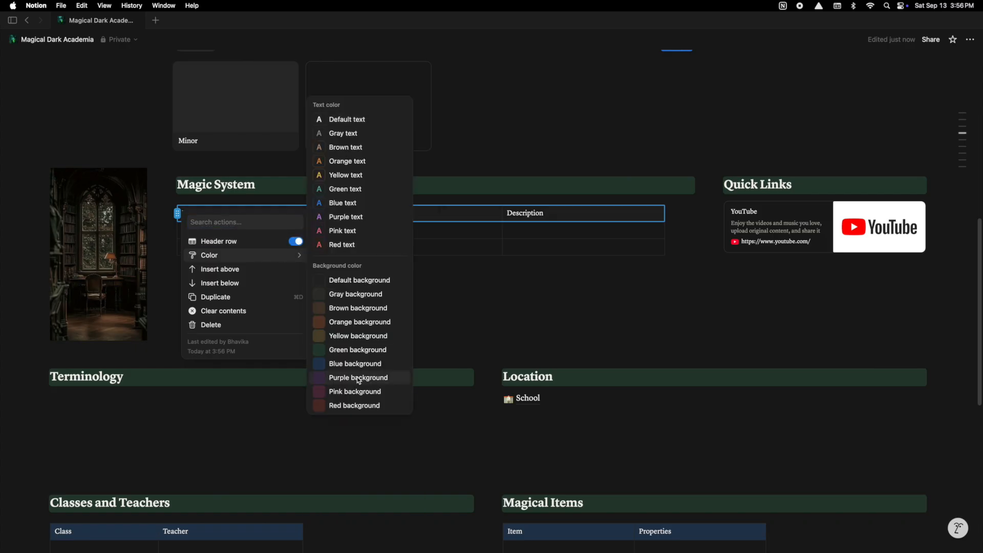
pyautogui.click(358, 364)
# Step: Move the Location heading out of its column beside Terminology to directly beneath the book image, without an empty line between them
pyautogui.scroll(3, 131, 312)
pyautogui.scroll(8, 429, 366)
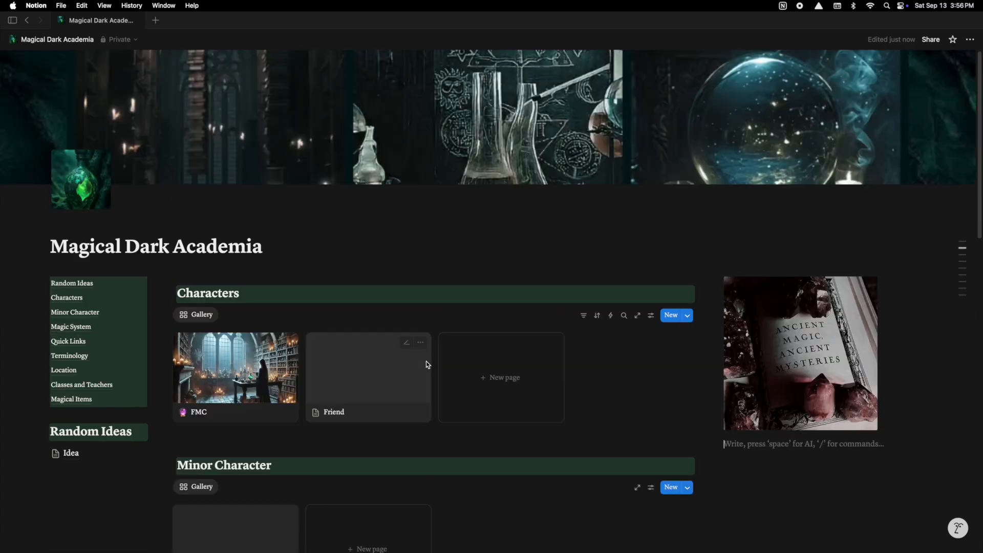
pyautogui.scroll(-6, 756, 316)
pyautogui.moveTo(711, 380); pyautogui.dragTo(708, 382)
pyautogui.press('super+z')
pyautogui.scroll(-10, 809, 484)
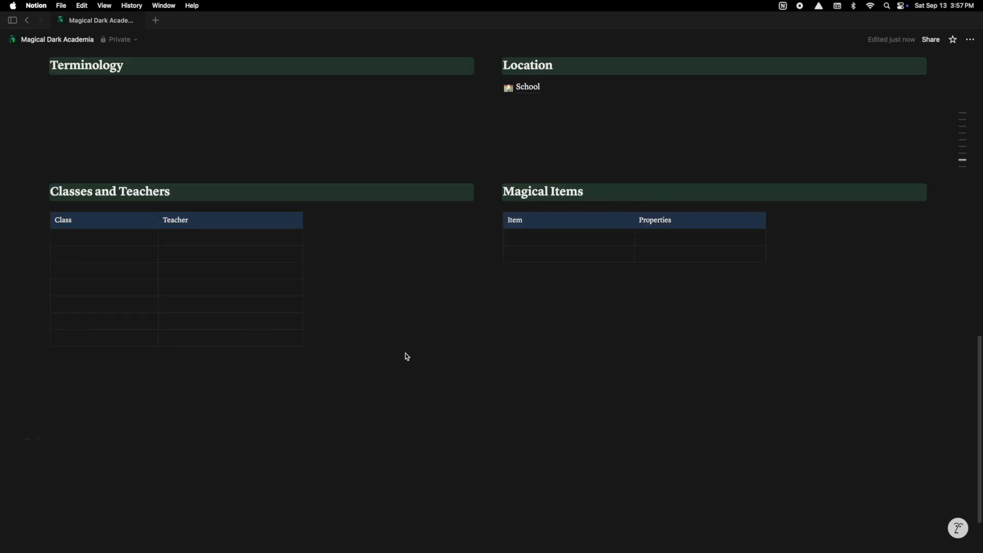
pyautogui.scroll(8, 449, 340)
pyautogui.moveTo(492, 458); pyautogui.dragTo(732, 152)
pyautogui.scroll(4, 727, 153)
pyautogui.click(774, 298)
pyautogui.press('BackSpace')
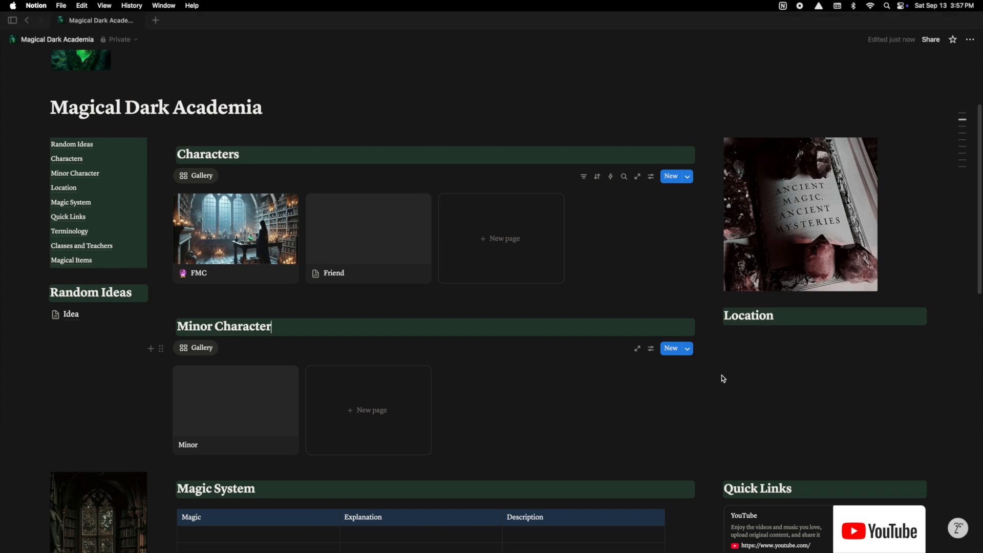
# Step: Try an empty spacer line between the book image and the Location heading
pyautogui.moveTo(713, 317); pyautogui.dragTo(714, 351)
pyautogui.click(744, 385)
pyautogui.click(877, 232)
pyautogui.click(885, 217)
pyautogui.click(873, 218)
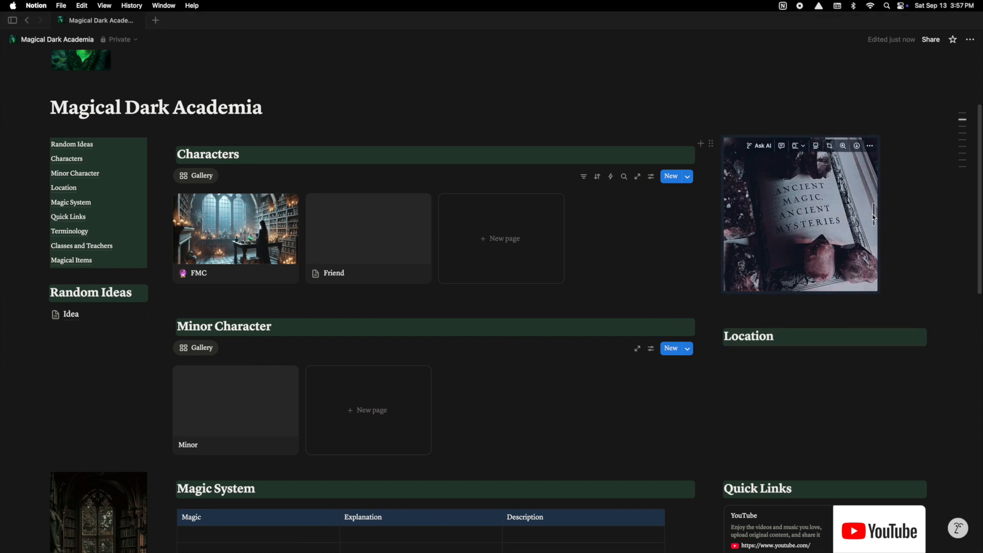
pyautogui.click(890, 216)
pyautogui.press('BackSpace')
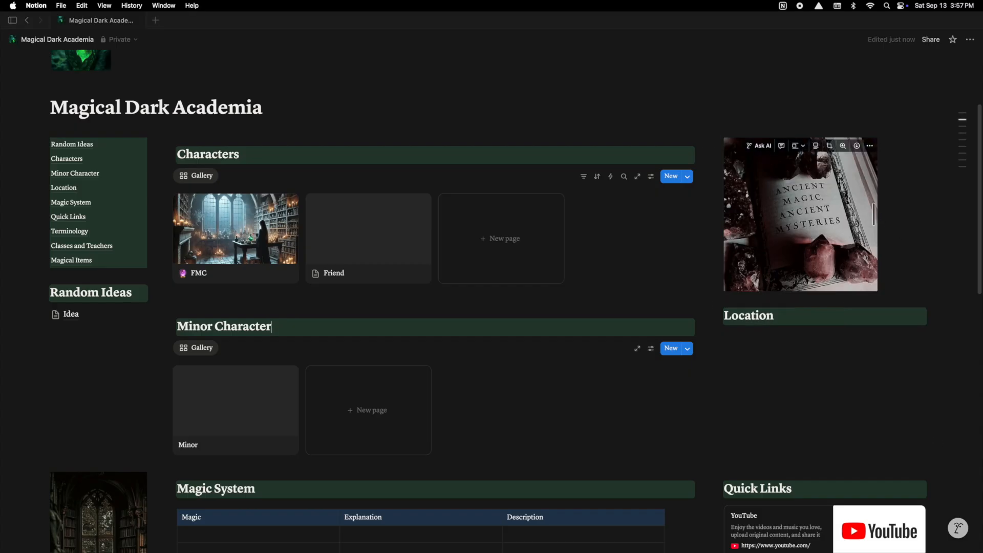
# Step: Add an untitled subpage beneath Idea in the Random Ideas section and return to the main page
pyautogui.scroll(-4, 753, 322)
pyautogui.scroll(3, 358, 307)
pyautogui.click(69, 275)
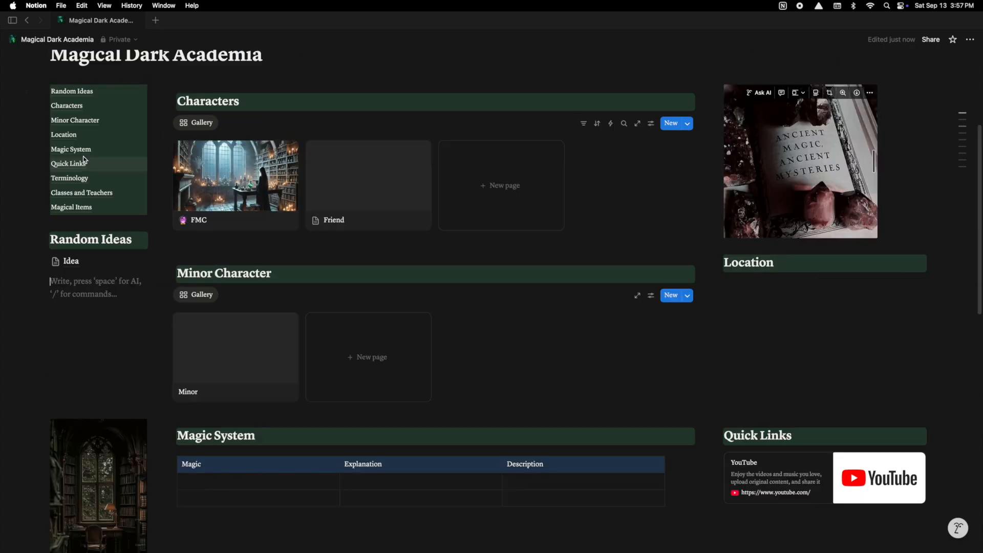
pyautogui.write('/page')
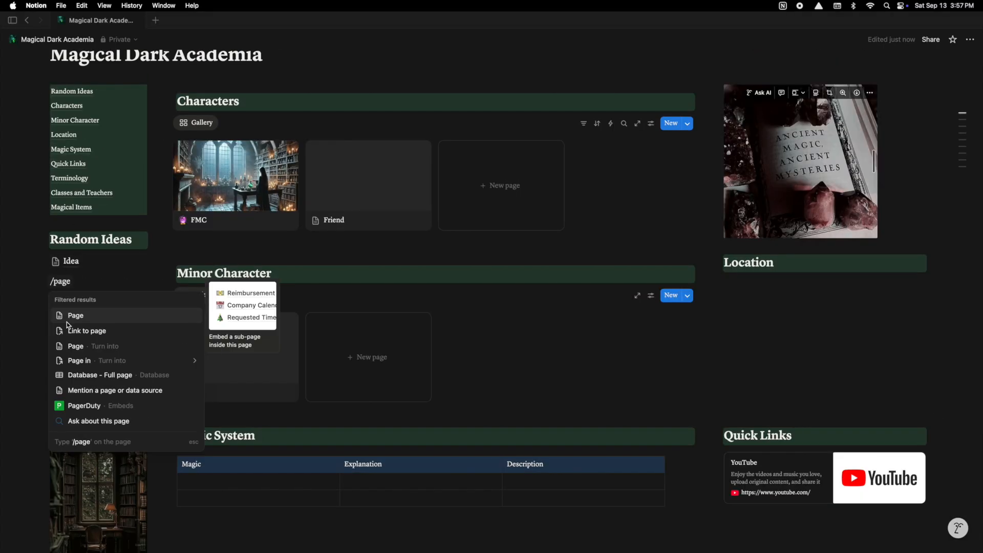
pyautogui.press('Return')
pyautogui.click(93, 43)
# Step: Move the School page beneath the relocated Location heading
pyautogui.scroll(-8, 31, 450)
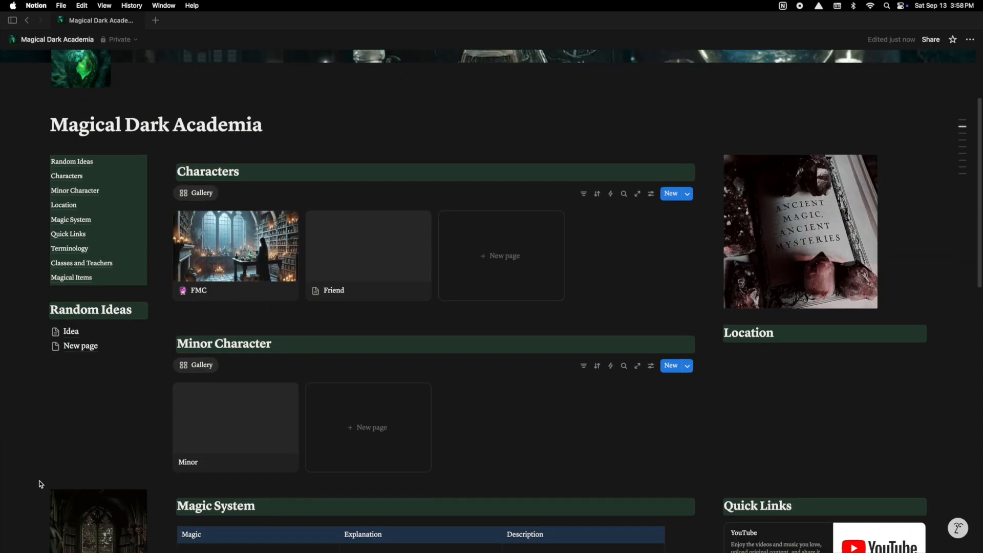
pyautogui.moveTo(490, 412); pyautogui.dragTo(792, 91)
# Step: Insert a simple three-column table beneath the Terminology heading and title its first column Term
pyautogui.scroll(-4, 384, 410)
pyautogui.click(191, 287)
pyautogui.write('/tabl')
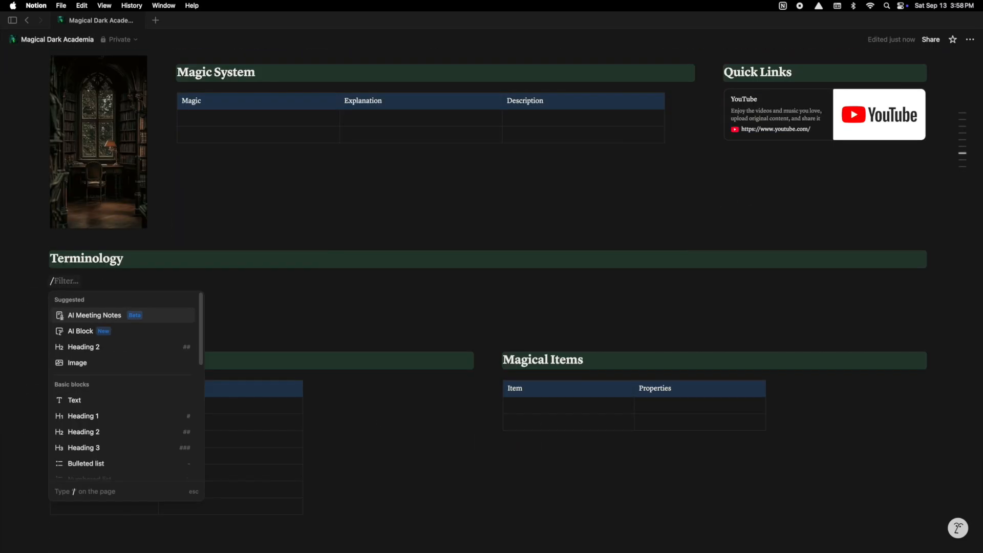
pyautogui.click(105, 315)
pyautogui.click(42, 289)
pyautogui.press('Escape')
pyautogui.click(55, 287)
pyautogui.press('Escape')
pyautogui.click(194, 291)
pyautogui.write('Term')
pyautogui.press('Escape')
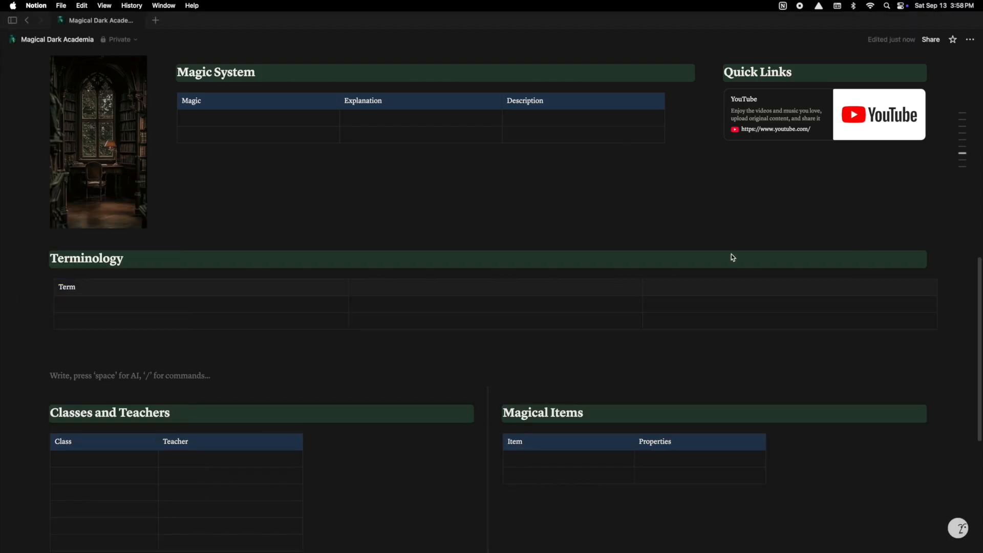
# Step: Delete the empty line above the Classes and Teachers and Magical Items columns
pyautogui.scroll(10, 731, 254)
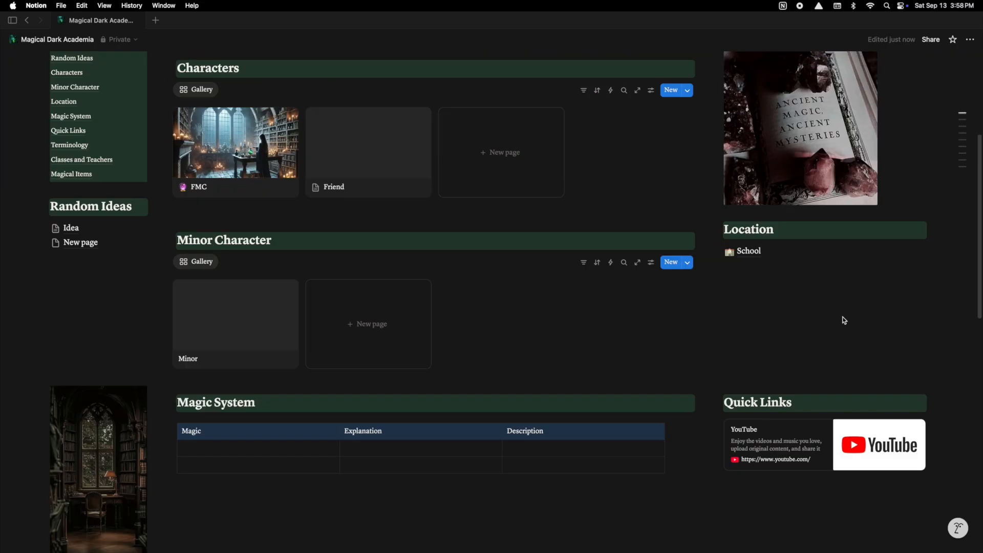
pyautogui.scroll(4, 832, 348)
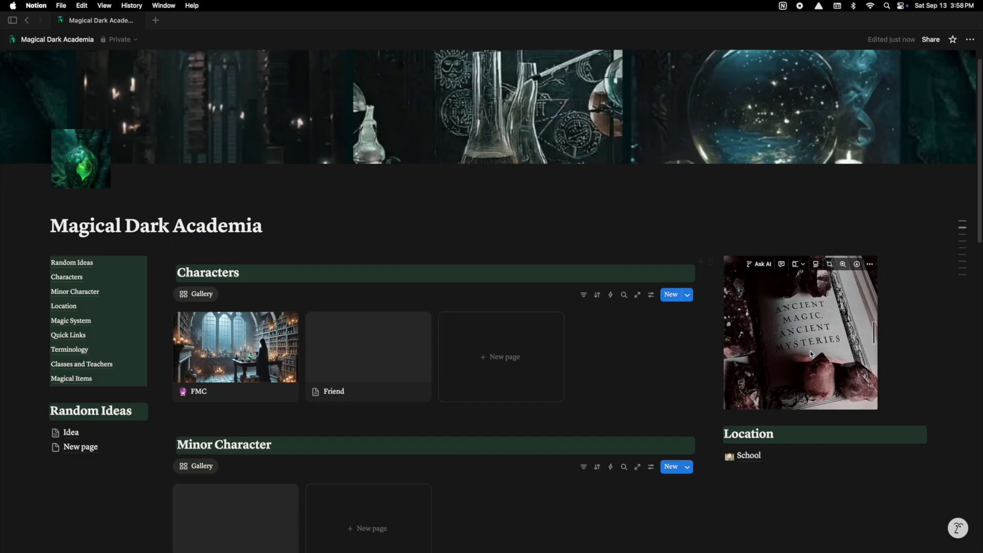
pyautogui.scroll(-6, 810, 351)
pyautogui.scroll(-10, 799, 417)
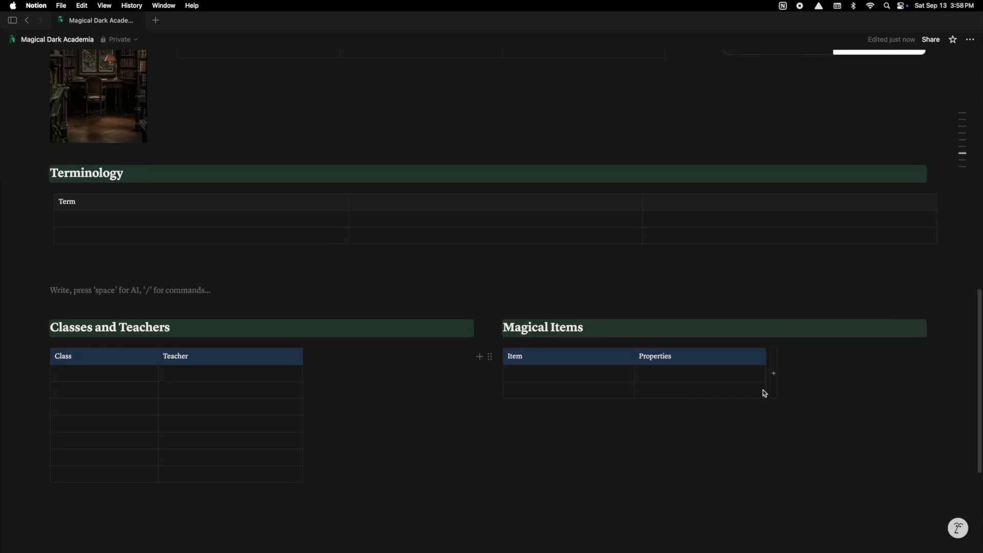
pyautogui.press('Escape')
pyautogui.press('BackSpace')
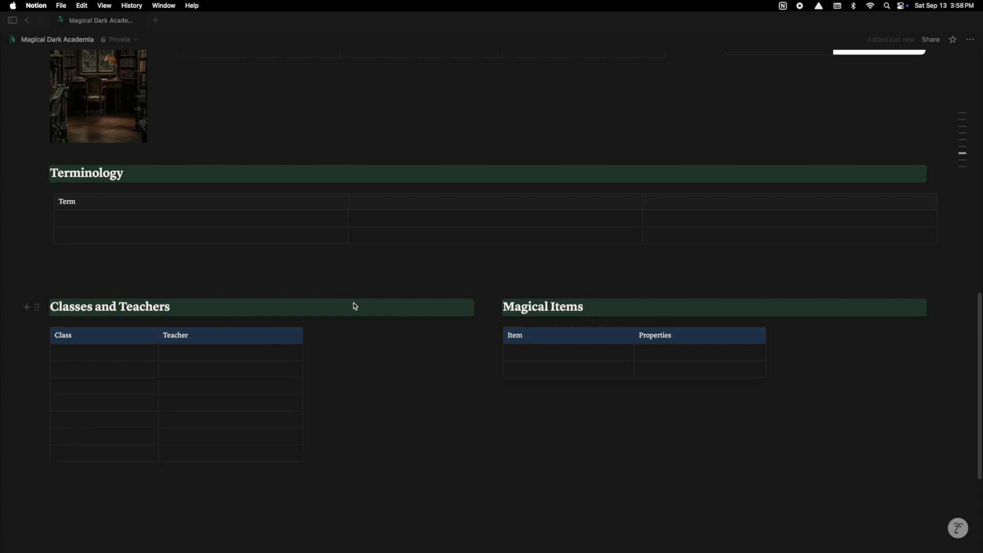
# Step: Extend the Magical Items table to seven empty rows, matching the Classes and Teachers table
pyautogui.scroll(2, 409, 349)
pyautogui.moveTo(632, 499); pyautogui.dragTo(639, 549)
pyautogui.scroll(-5, 588, 376)
pyautogui.scroll(4, 574, 366)
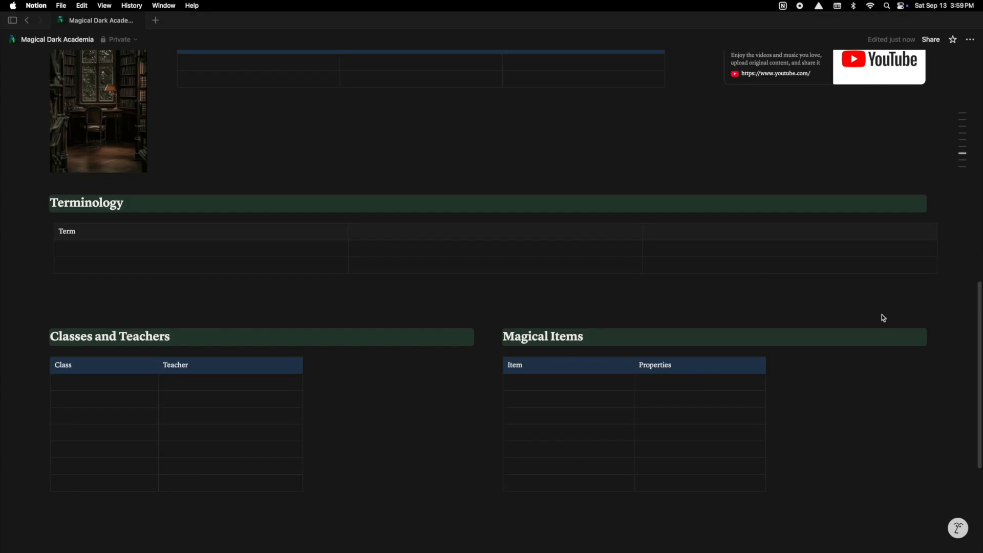
# Step: Review the layout of the whole page from the cover down to the tables
pyautogui.scroll(6, 879, 320)
pyautogui.scroll(10, 821, 340)
pyautogui.moveTo(10, 480)
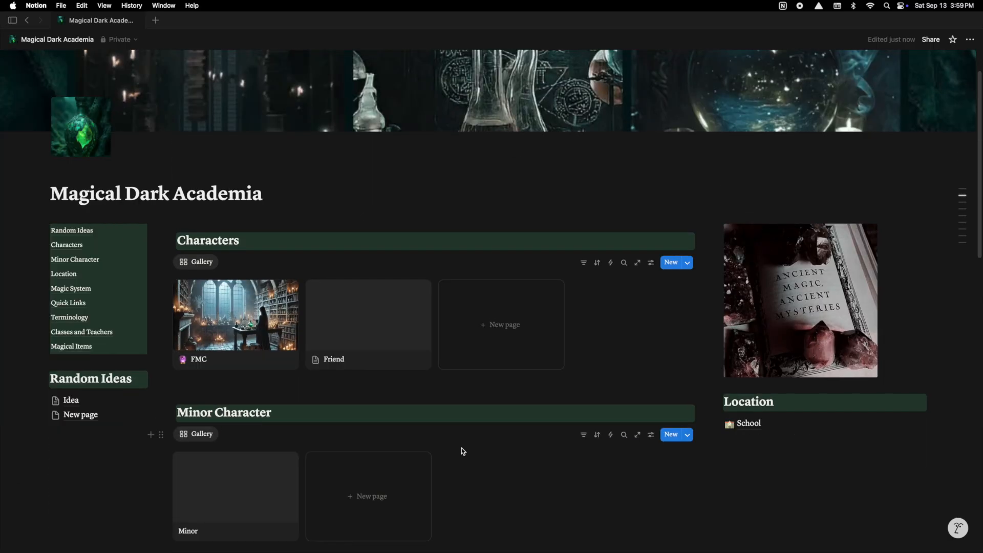
pyautogui.scroll(-5, 462, 450)
pyautogui.scroll(4, 461, 450)
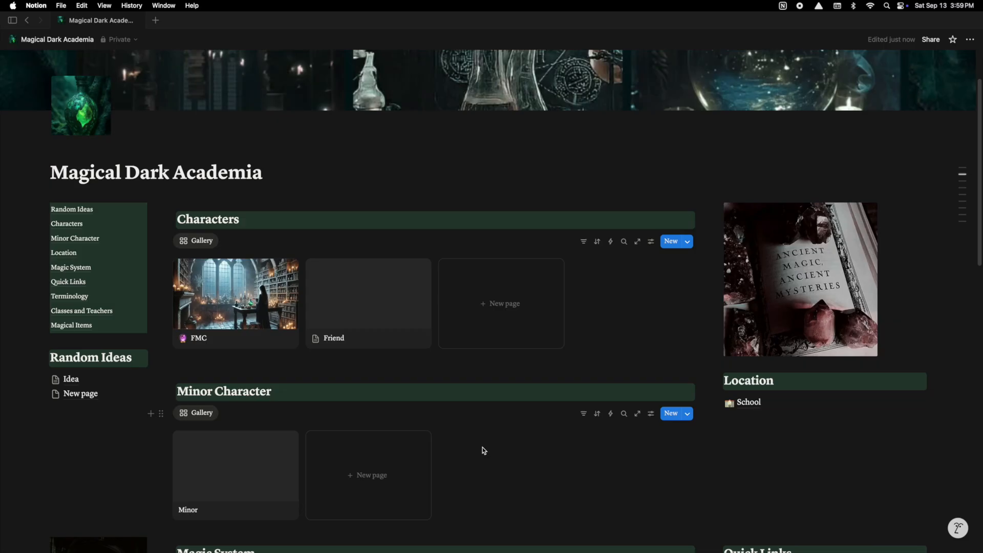
pyautogui.scroll(-8, 529, 377)
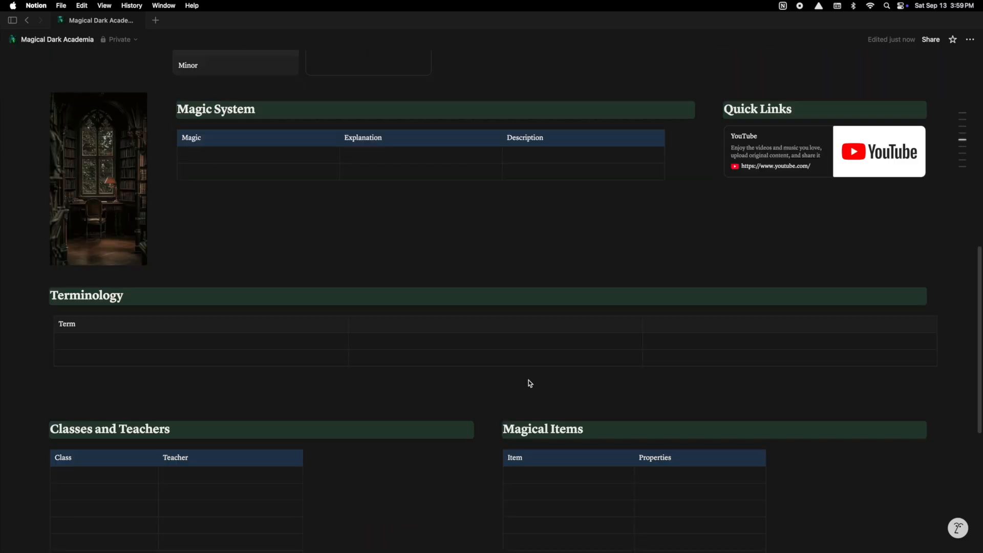
pyautogui.scroll(10, 496, 367)
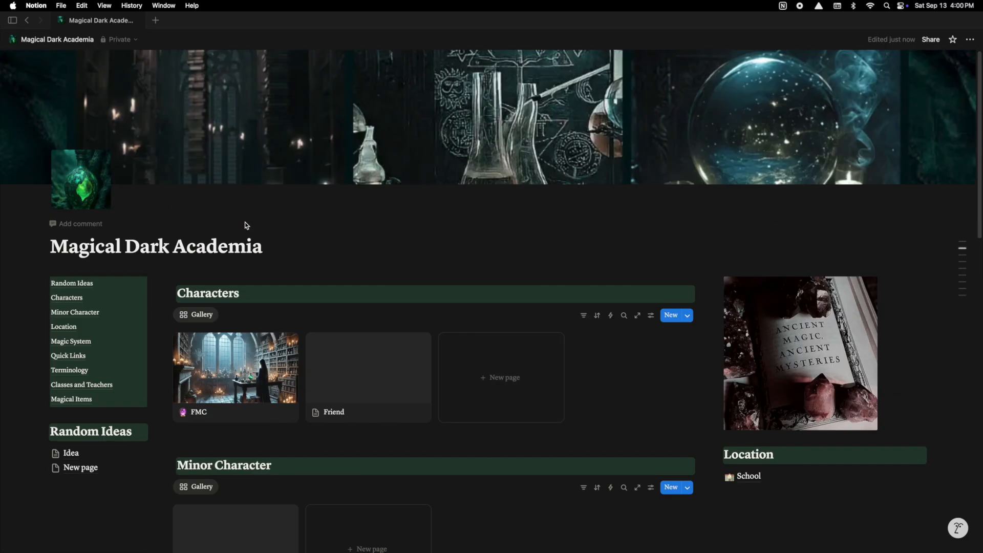
# Step: Insert an image block below the Classes and Teachers table and upload the file starting with 4adc56e56a5422 from the Photos folder
pyautogui.scroll(-15, 314, 240)
pyautogui.scroll(2, 879, 275)
pyautogui.scroll(-3, 850, 388)
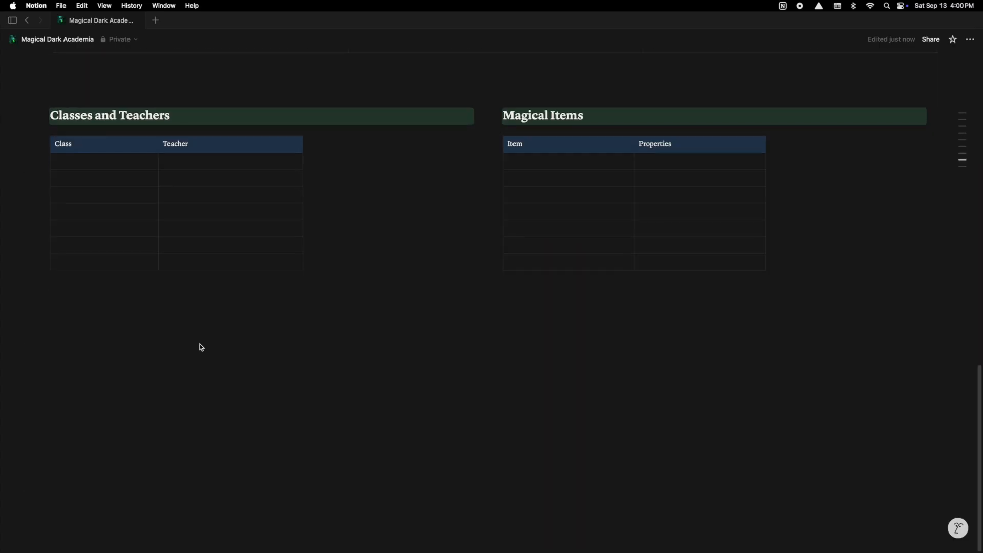
pyautogui.click(200, 346)
pyautogui.write('/im')
pyautogui.click(149, 356)
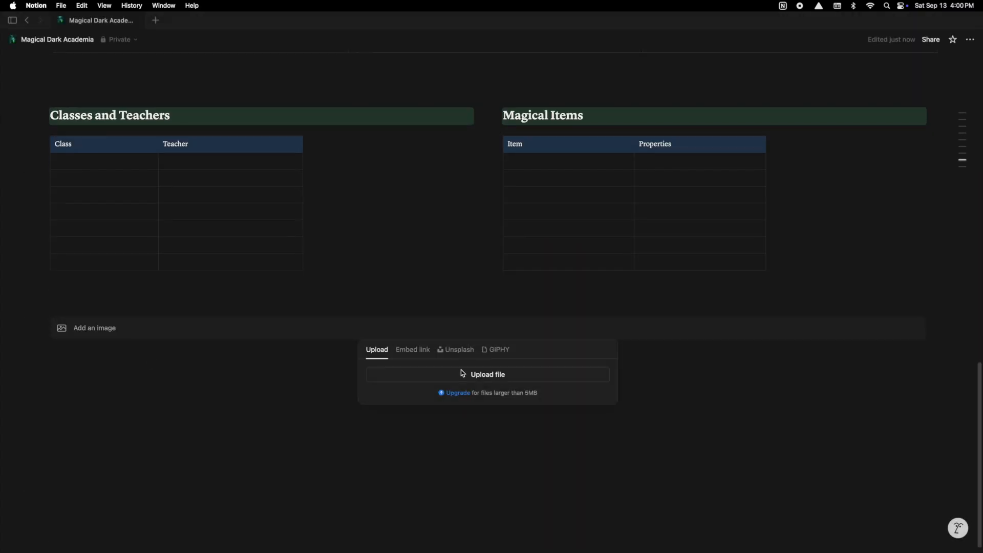
pyautogui.click(461, 371)
pyautogui.click(372, 89)
pyautogui.click(349, 87)
pyautogui.click(361, 130)
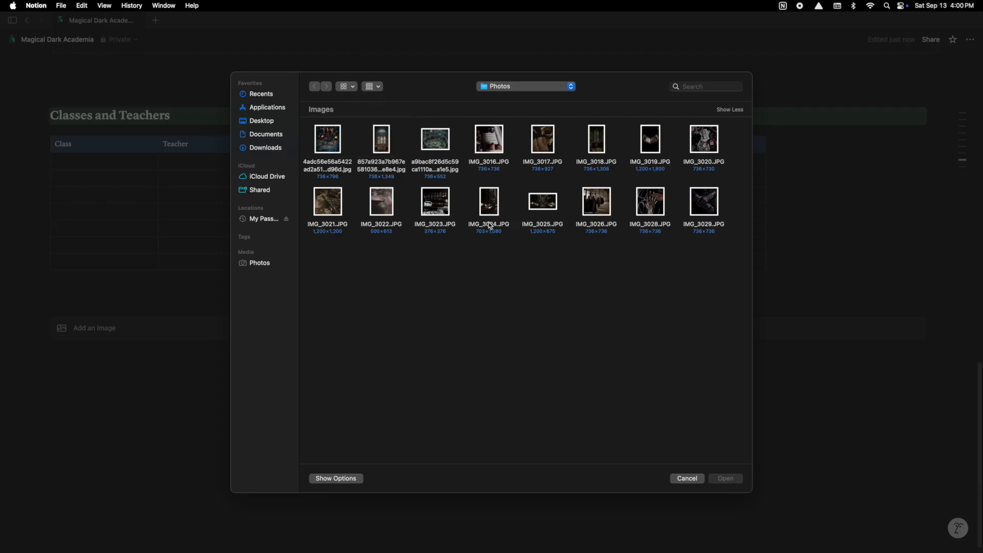
pyautogui.click(332, 142)
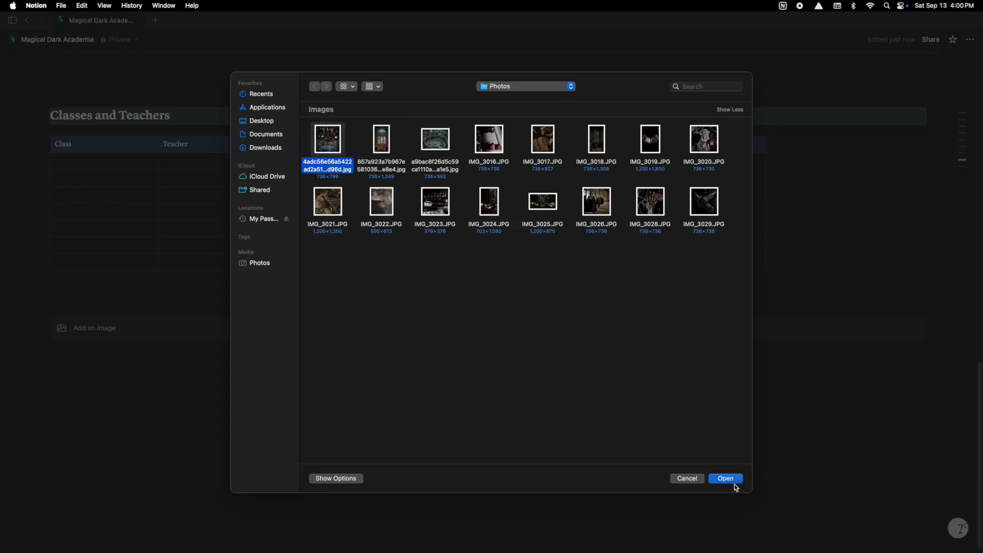
pyautogui.click(725, 478)
# Step: Move the candles and tarot cards image beside the Terminology heading and widen the Terminology column to about three quarters of the page
pyautogui.scroll(6, 629, 264)
pyautogui.scroll(-6, 629, 263)
pyautogui.scroll(8, 405, 374)
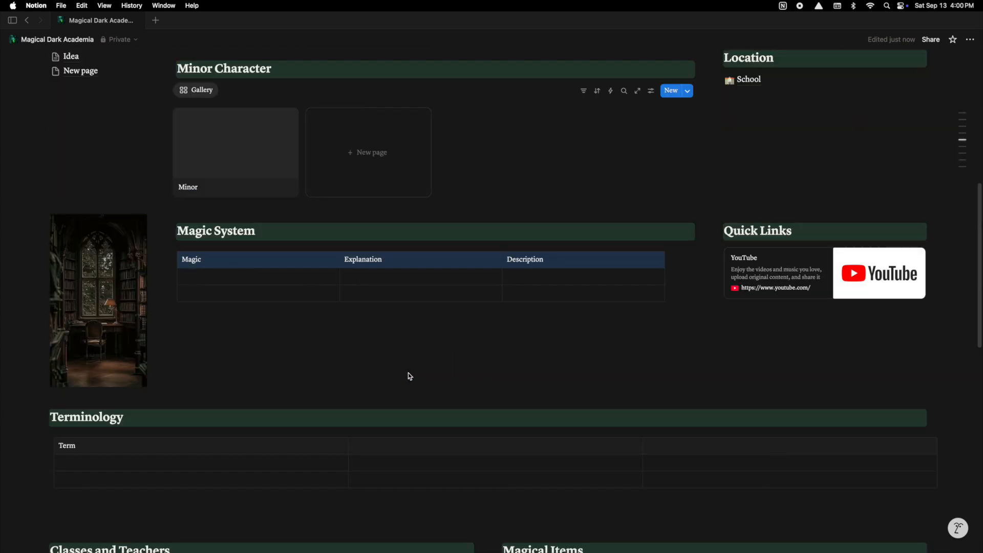
pyautogui.scroll(4, 408, 373)
pyautogui.scroll(-10, 407, 372)
pyautogui.moveTo(389, 425); pyautogui.dragTo(685, 239)
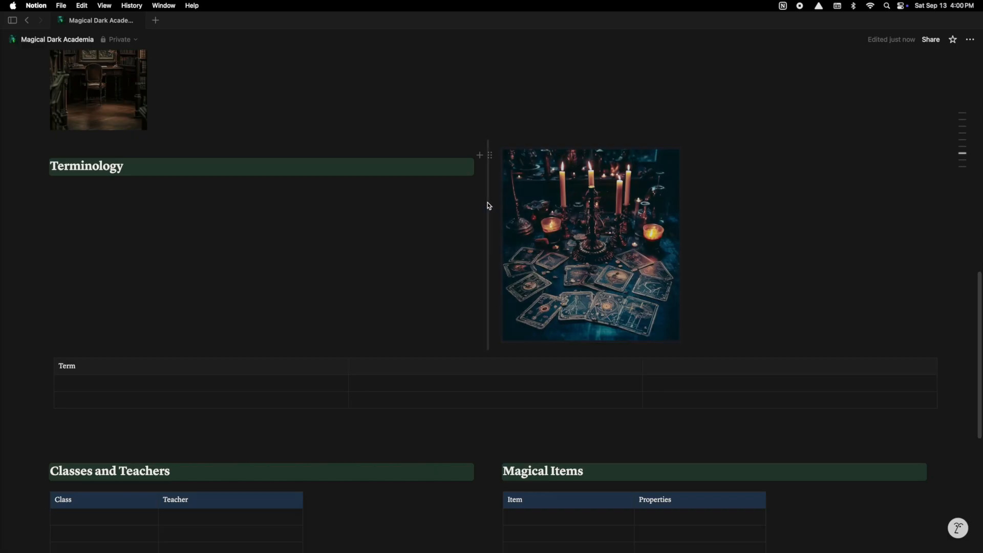
pyautogui.moveTo(488, 206); pyautogui.dragTo(705, 205)
# Step: Move the Term table into the column under the Terminology heading and delete its third column
pyautogui.moveTo(55, 365); pyautogui.dragTo(69, 229)
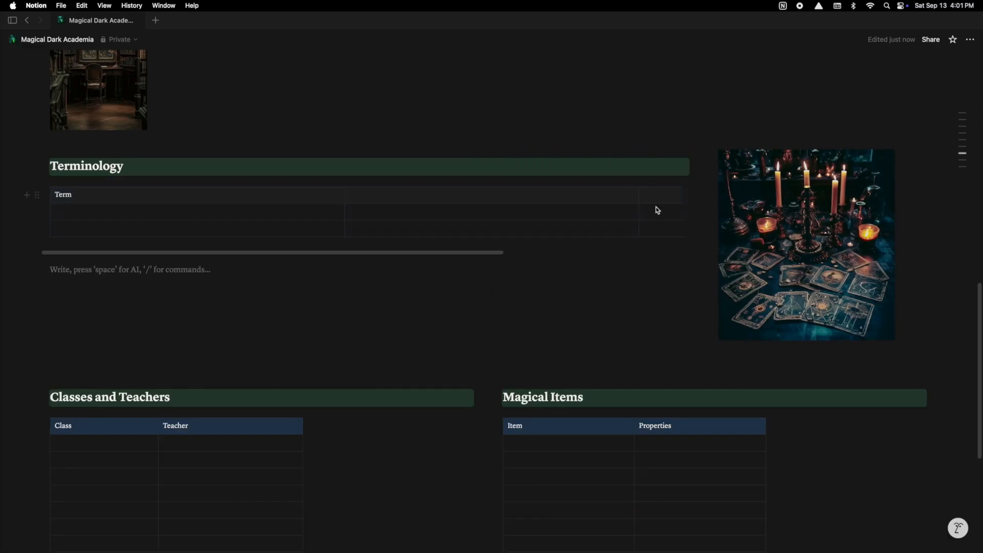
pyautogui.click(669, 189)
pyautogui.moveTo(488, 252); pyautogui.dragTo(614, 252)
pyautogui.click(529, 185)
pyautogui.click(549, 293)
pyautogui.click(151, 289)
pyautogui.scroll(5, 683, 321)
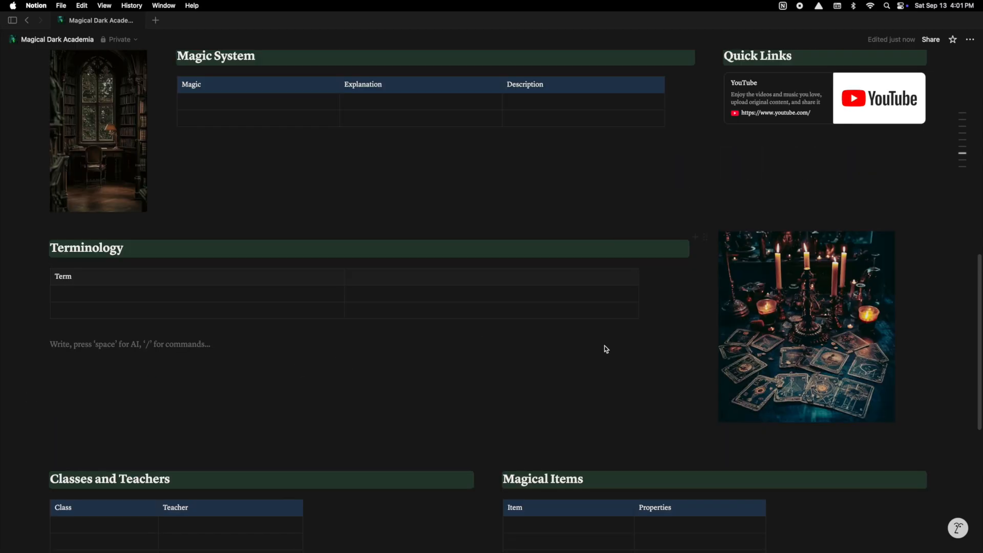
# Step: Extend the Terminology table downward with additional empty rows
pyautogui.scroll(-3, 546, 392)
pyautogui.moveTo(353, 322); pyautogui.dragTo(357, 397)
# Step: Add a new subpage below School under the Location heading and return to the Magical Dark Academia page
pyautogui.scroll(10, 453, 421)
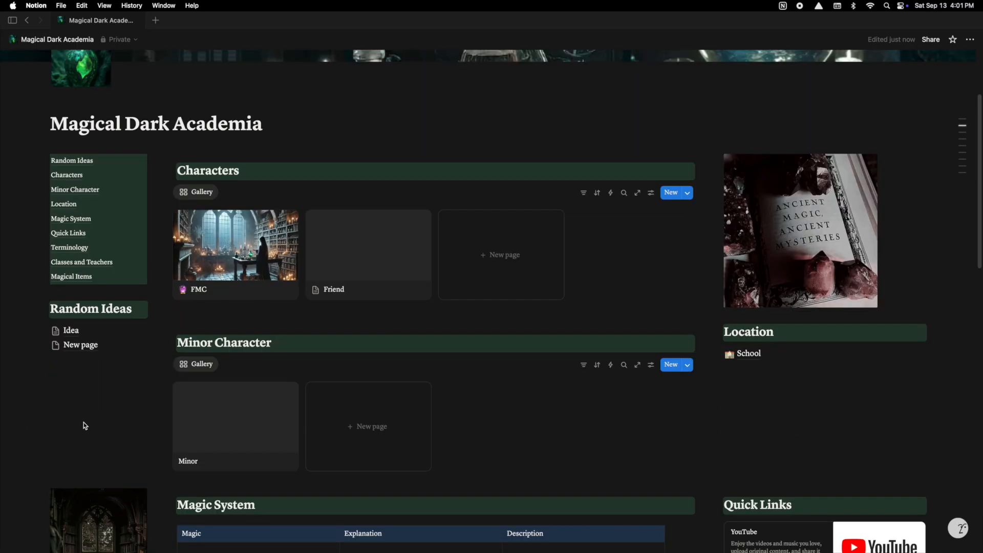
pyautogui.scroll(-4, 415, 313)
pyautogui.scroll(4, 769, 404)
pyautogui.click(750, 373)
pyautogui.write('/')
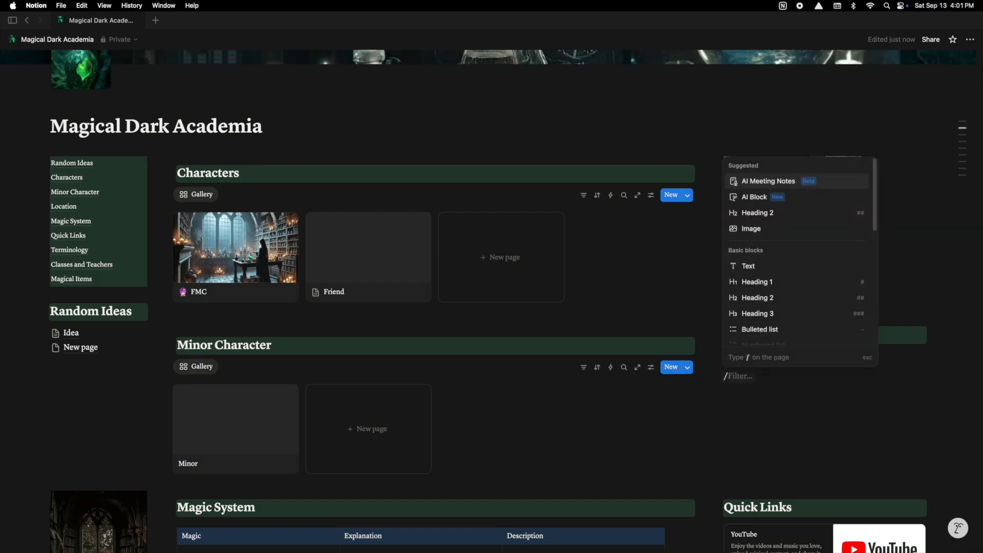
pyautogui.write('page')
pyautogui.press('Return')
pyautogui.click(57, 40)
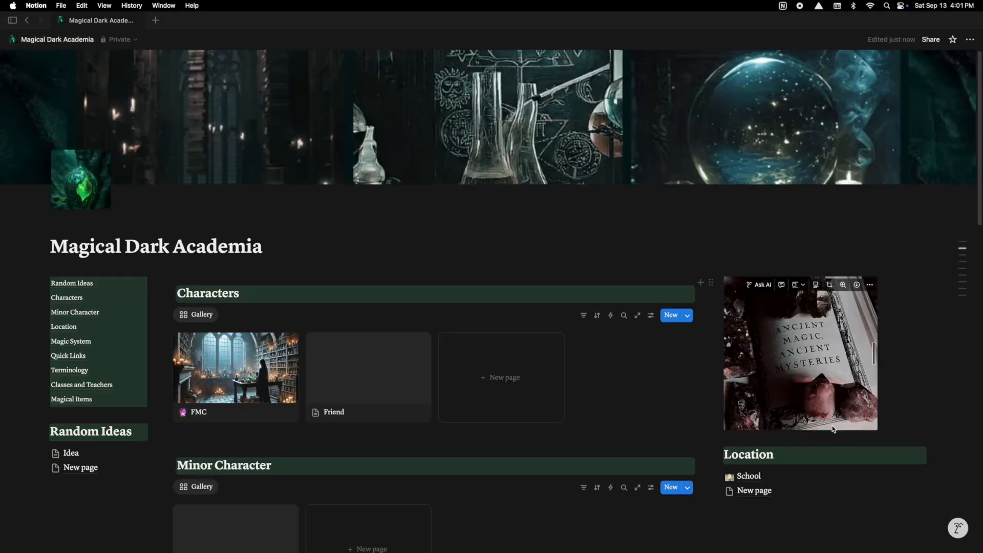
# Step: Add a Heading 2 reading "Book 1" below the Classes and Teachers table, leaving an empty line above it
pyautogui.scroll(-20, 644, 326)
pyautogui.click(78, 341)
pyautogui.click(71, 328)
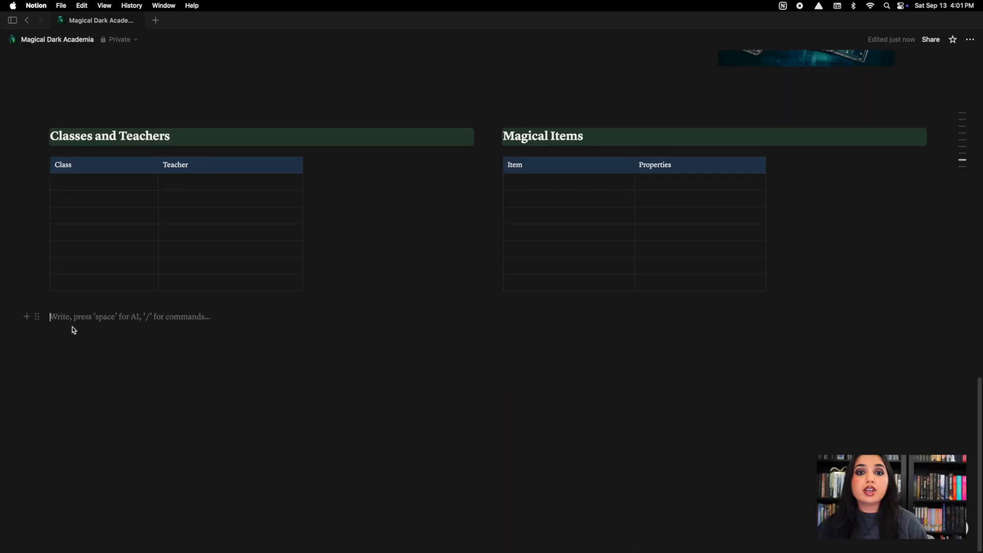
pyautogui.click(74, 347)
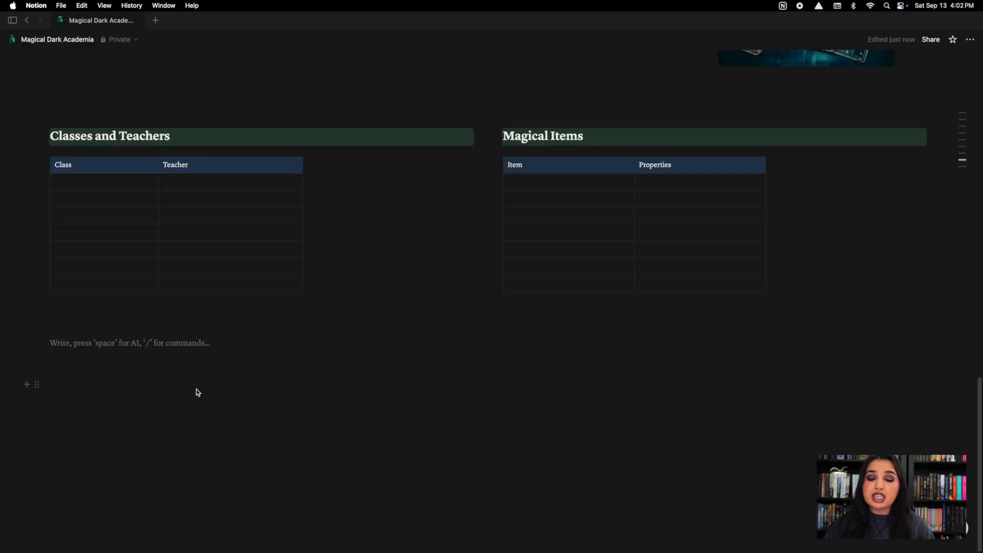
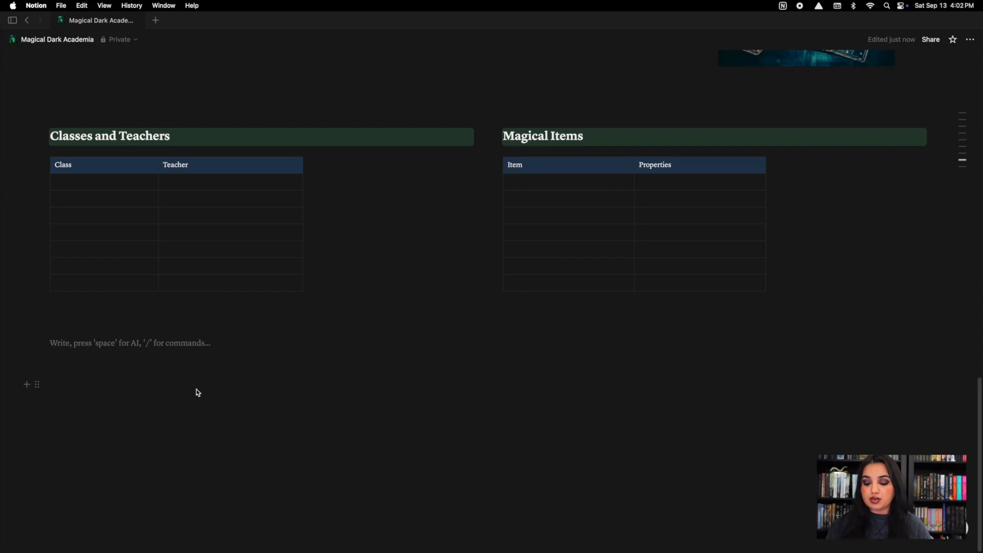
pyautogui.write('/')
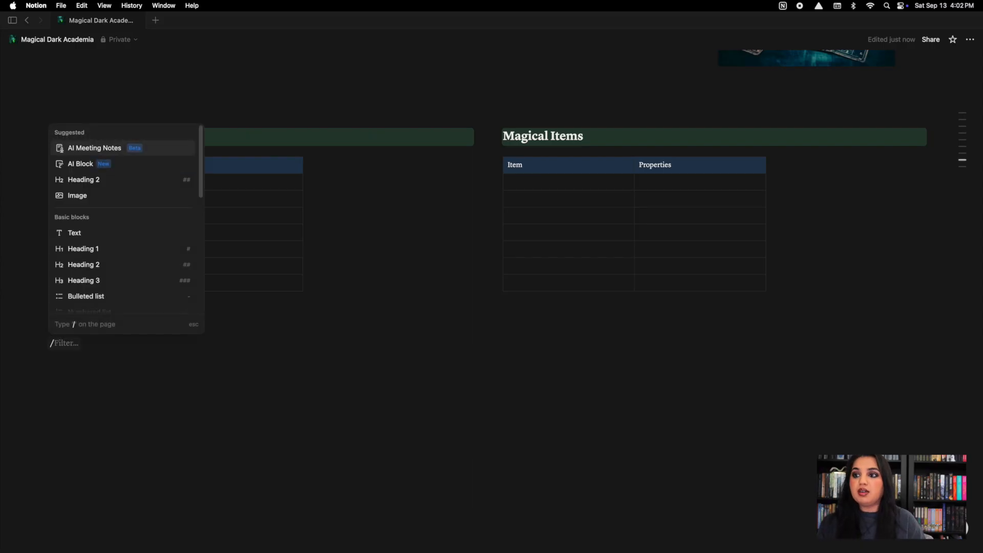
pyautogui.write('head2')
pyautogui.press('Return')
pyautogui.write('Book 1')
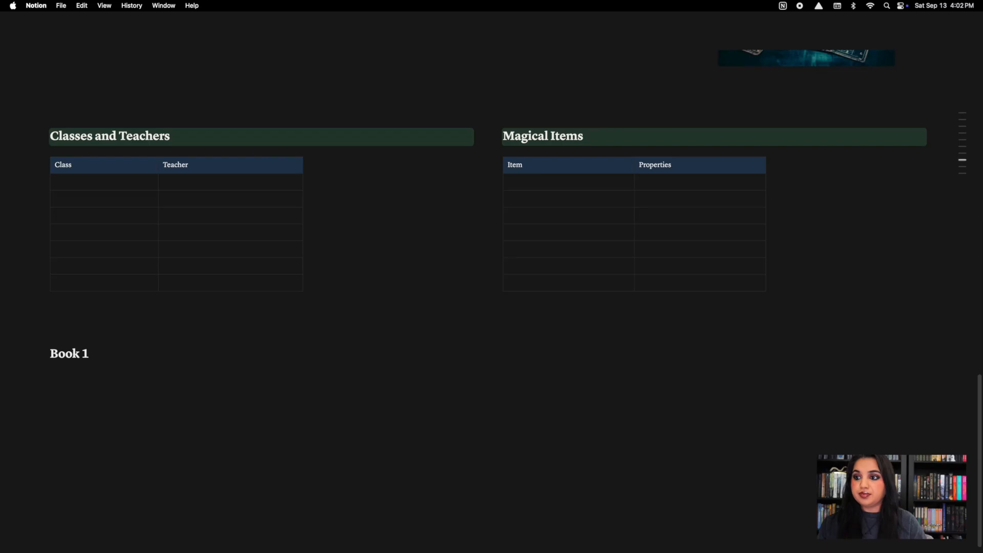
# Step: Add a Heading 2 reading "Book 2" directly below the Book 1 heading
pyautogui.press('Return')
pyautogui.write('/')
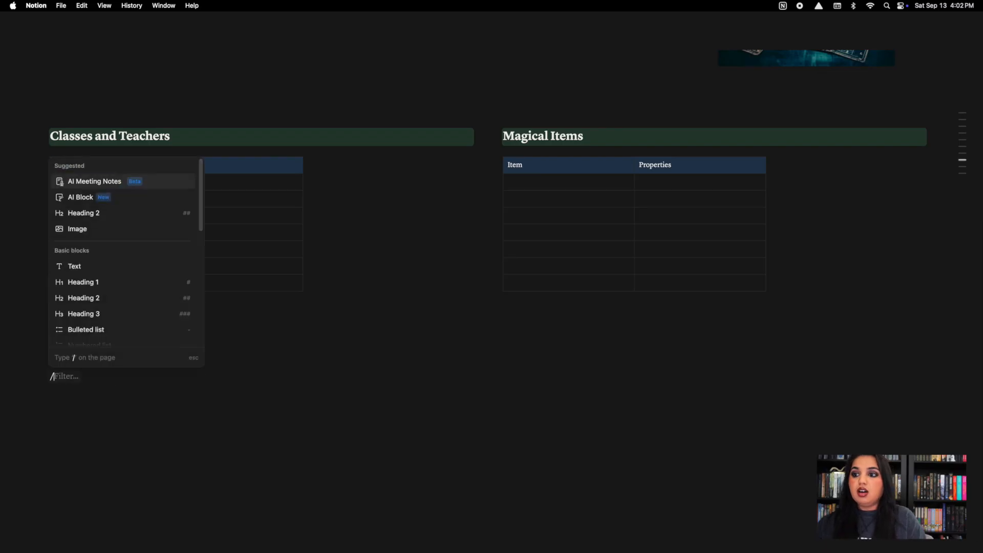
pyautogui.write('head2')
pyautogui.press('Return')
pyautogui.write('Book 2')
pyautogui.press('Return')
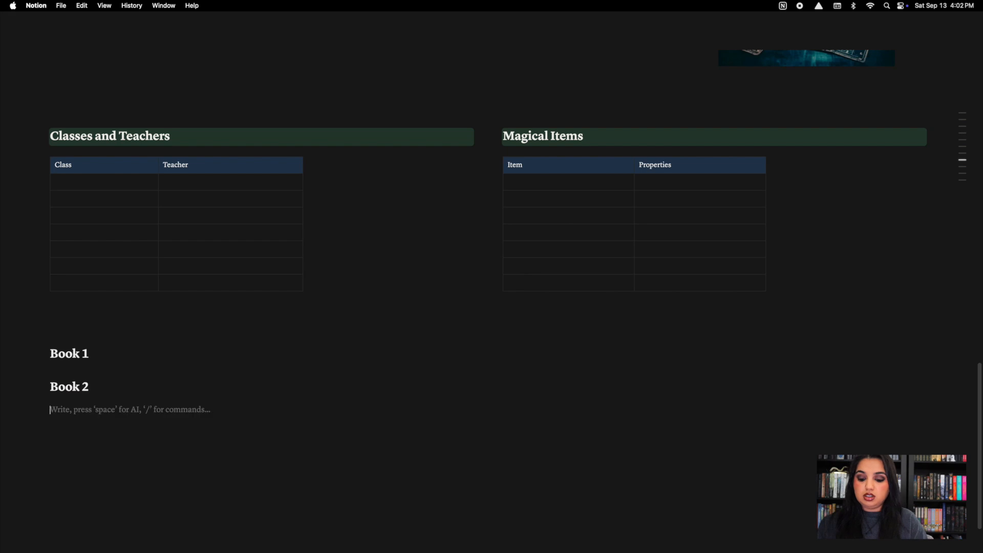
# Step: Add a Heading 2 reading "Book 3" directly below the Book 2 heading
pyautogui.write('/head2')
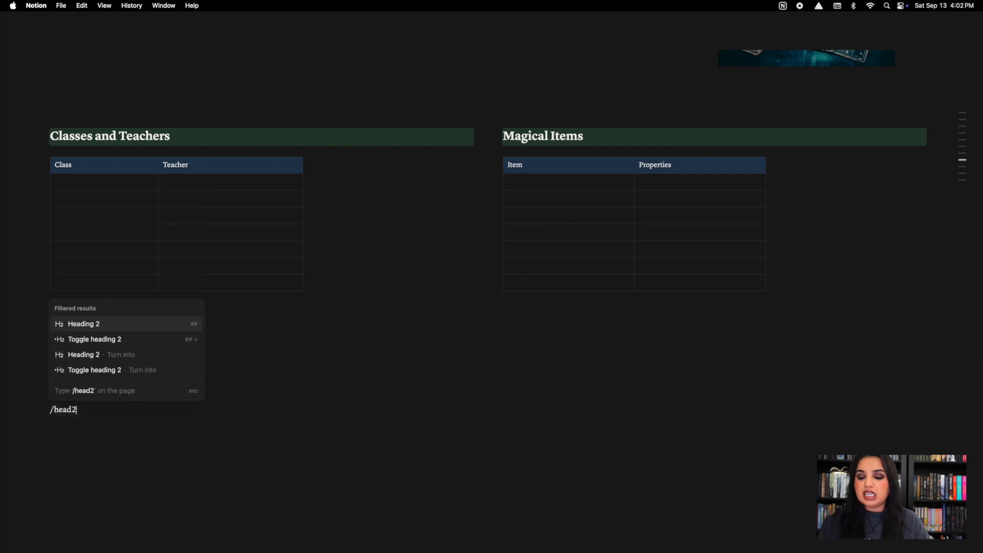
pyautogui.press('Return')
pyautogui.write('oo')
pyautogui.press('BackSpace')
pyautogui.press('BackSpace')
pyautogui.write('Book 3')
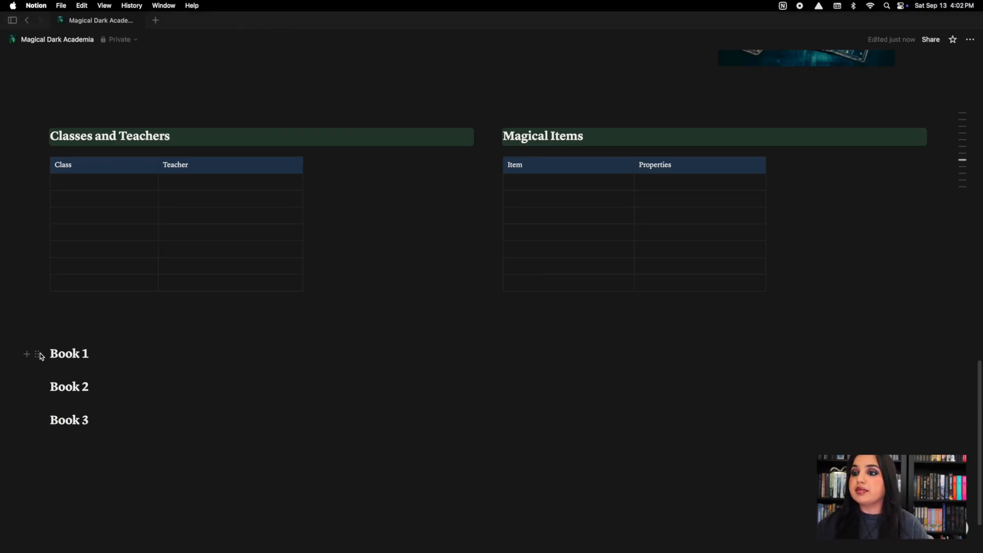
# Step: Arrange the Book 1, Book 2 and Book 3 headings side by side in three columns
pyautogui.moveTo(38, 388); pyautogui.dragTo(948, 345)
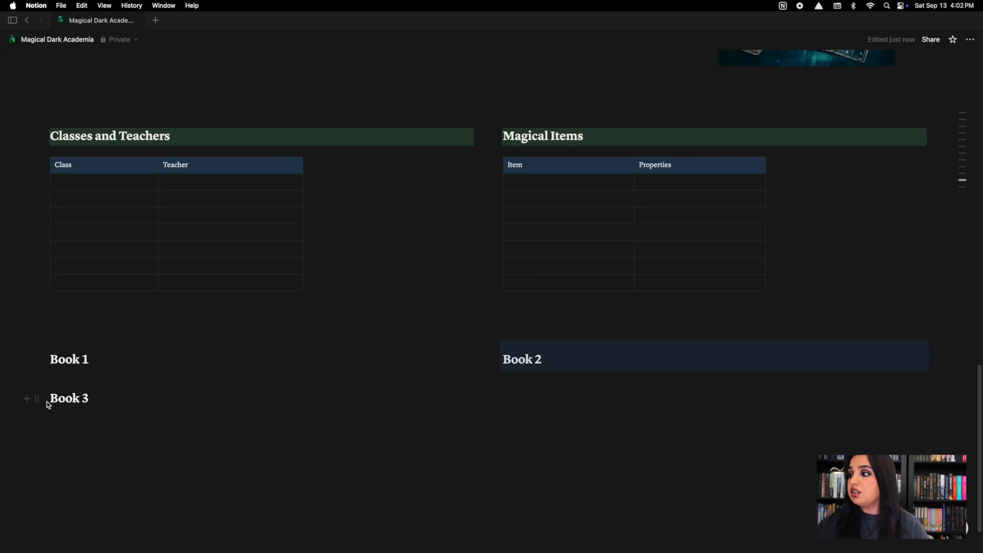
pyautogui.moveTo(38, 401); pyautogui.dragTo(948, 365)
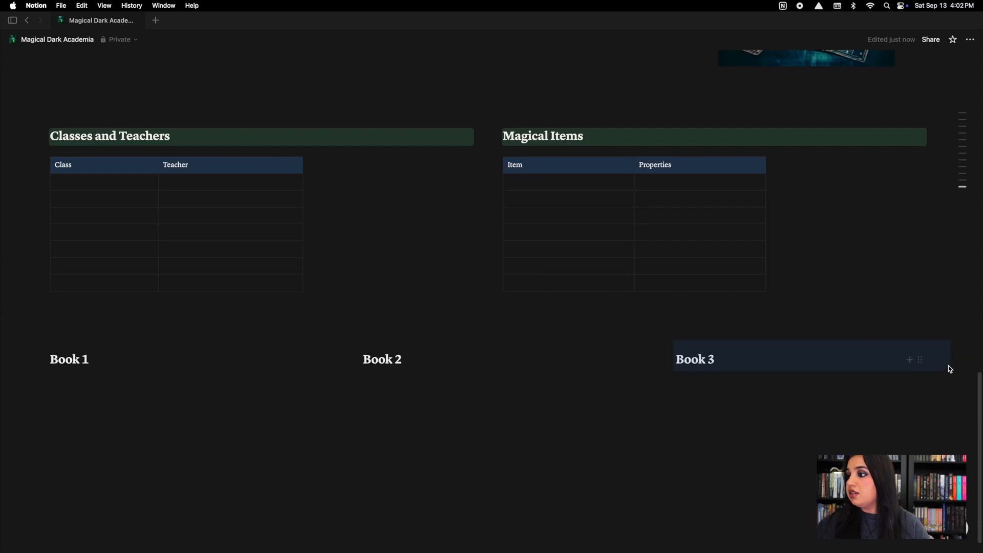
pyautogui.click(634, 437)
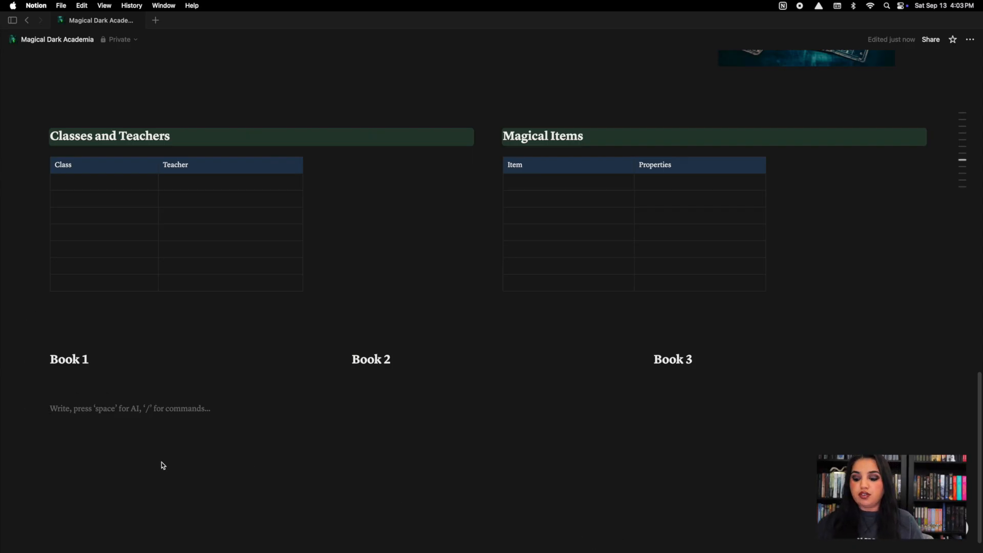
# Step: Insert the image IMG_3023.JPG from the Photos folder below the book headings and move it into its own column before Book 1
pyautogui.write('/image')
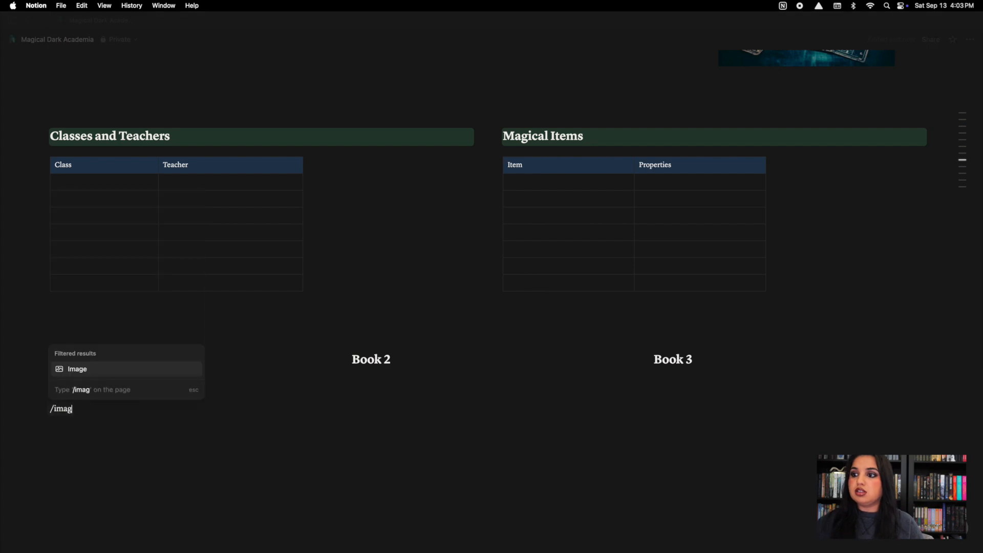
pyautogui.click(121, 375)
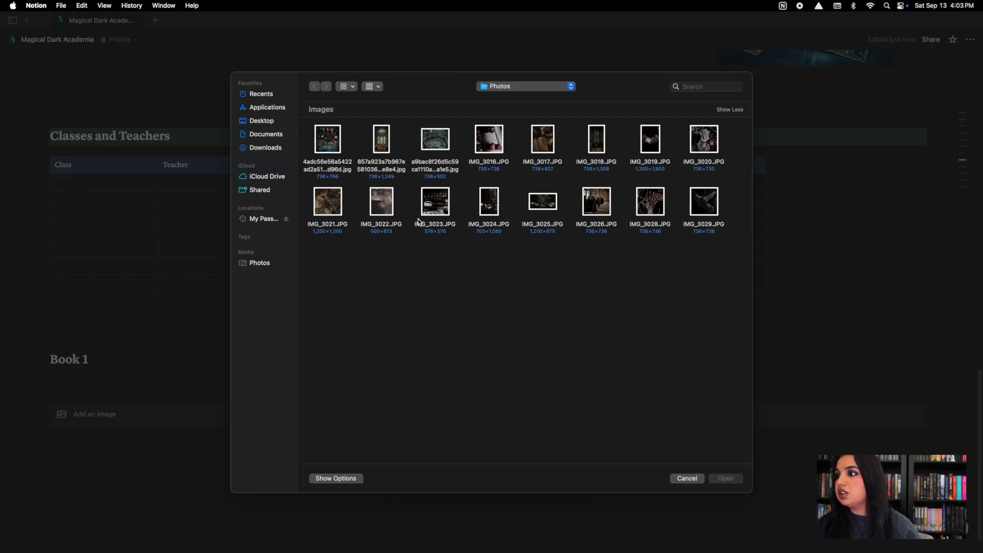
pyautogui.click(453, 209)
pyautogui.click(725, 478)
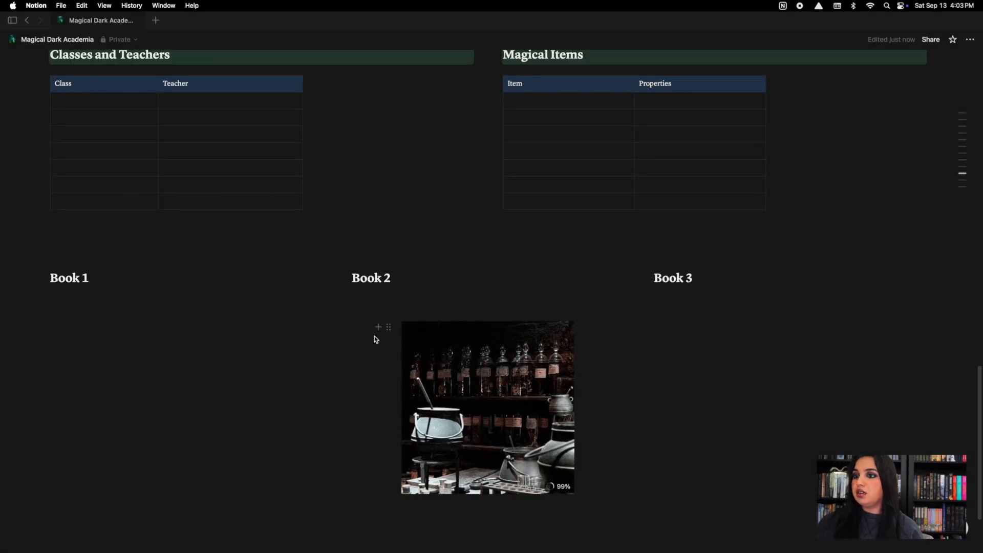
pyautogui.moveTo(384, 328); pyautogui.dragTo(36, 268)
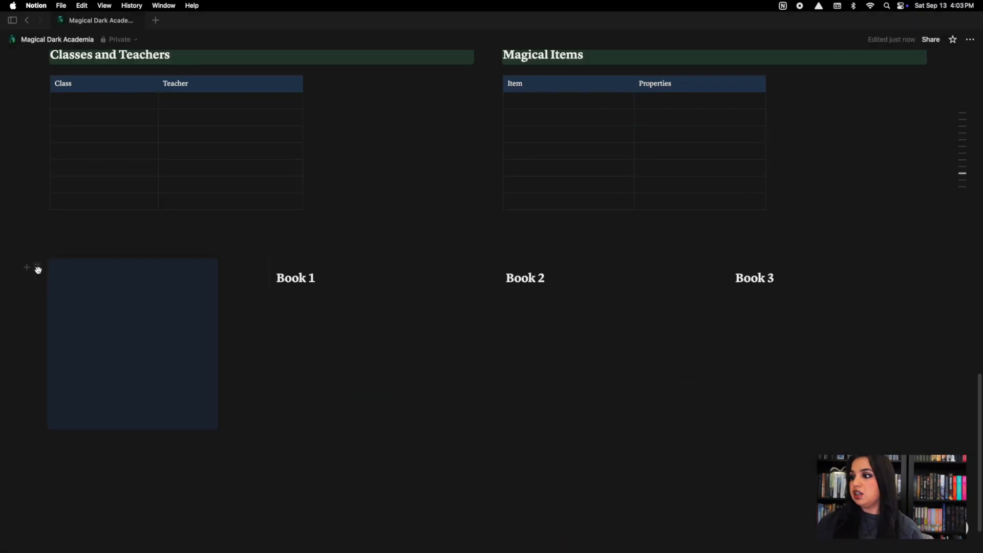
pyautogui.scroll(-3, 285, 487)
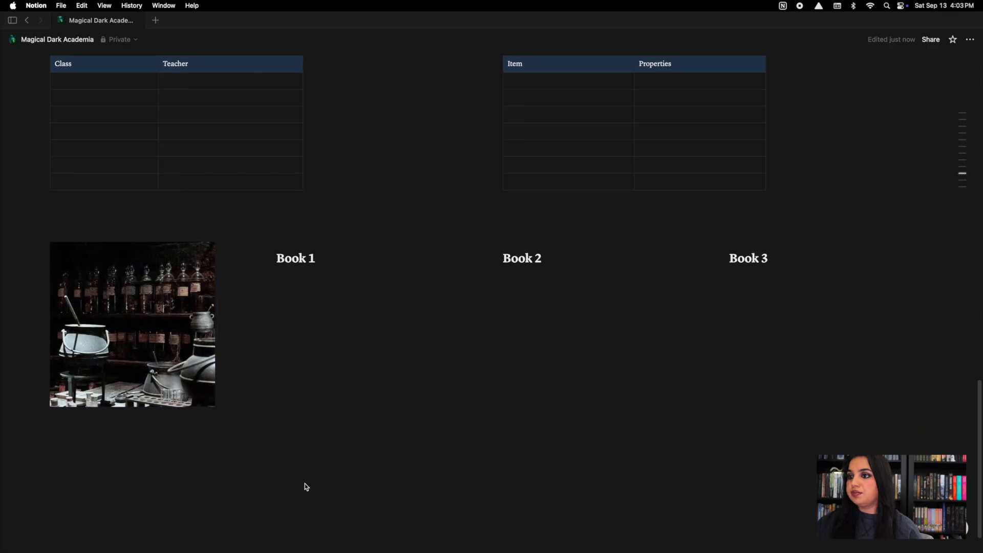
pyautogui.scroll(10, 226, 466)
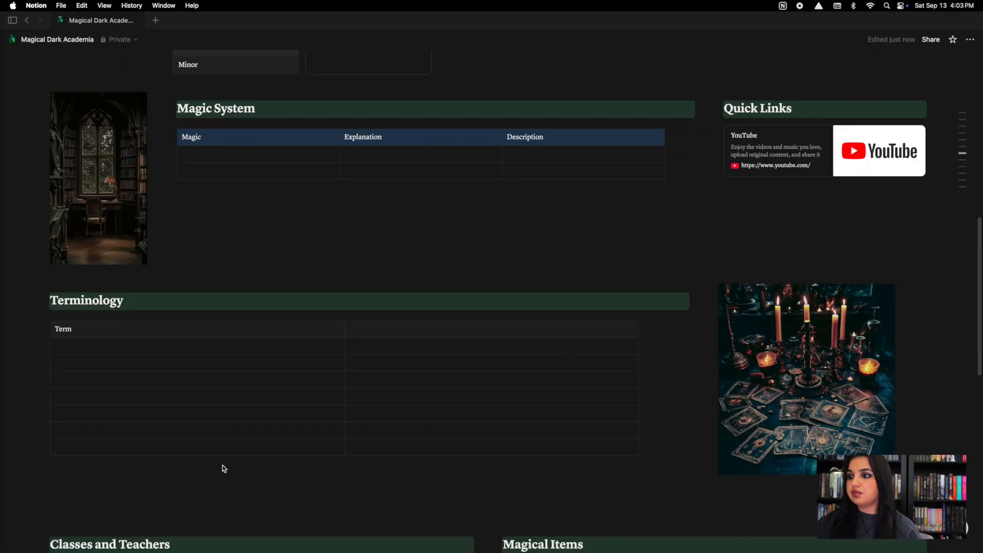
pyautogui.scroll(-10, 222, 465)
pyautogui.click(223, 466)
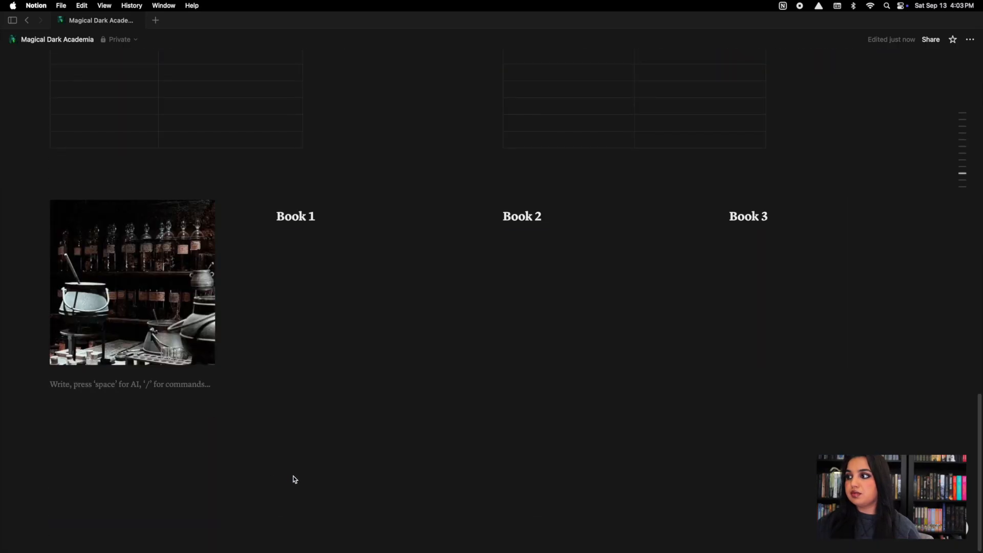
pyautogui.click(299, 240)
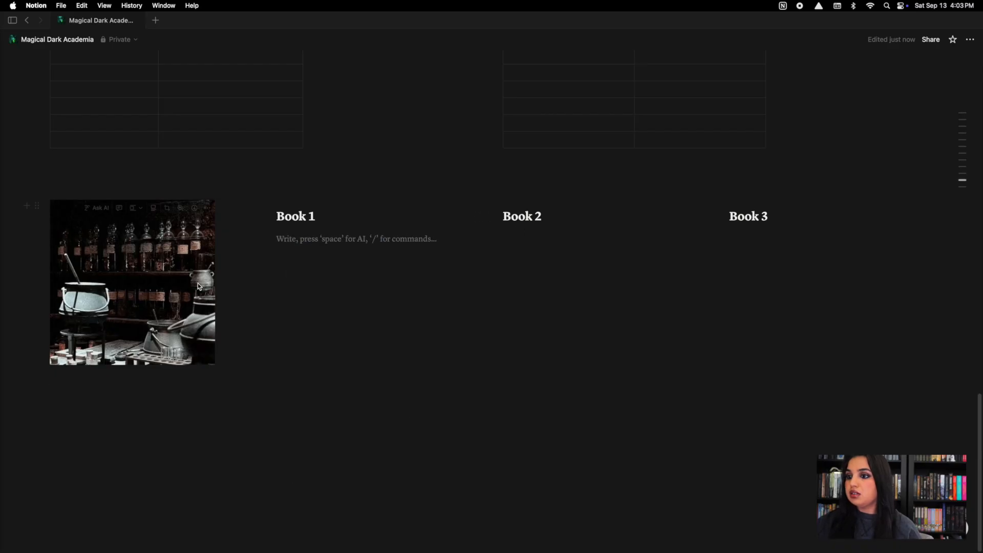
pyautogui.click(93, 477)
pyautogui.click(292, 240)
# Step: Apply the green background color to the Book 1, Book 2 and Book 3 headings
pyautogui.click(264, 218)
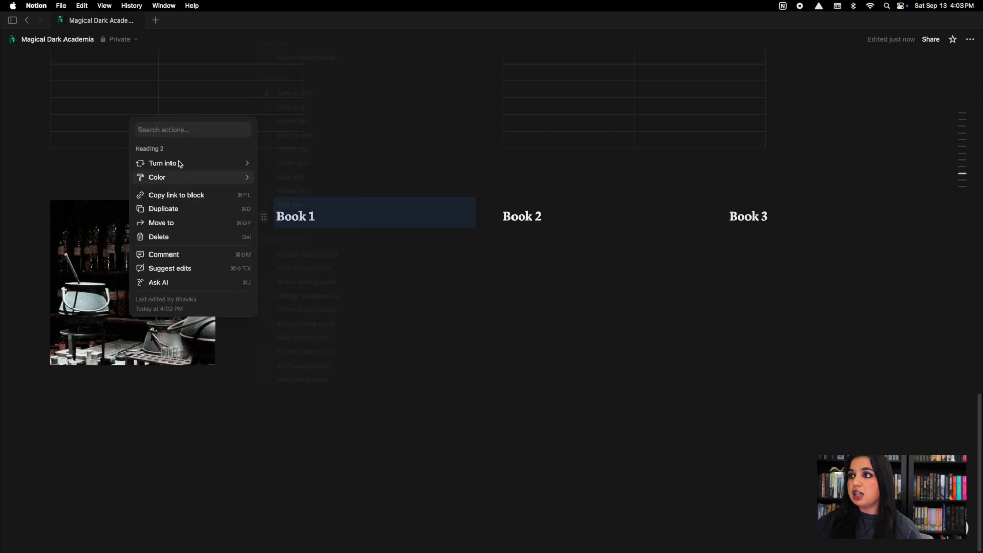
pyautogui.moveTo(179, 178)
pyautogui.click(314, 60)
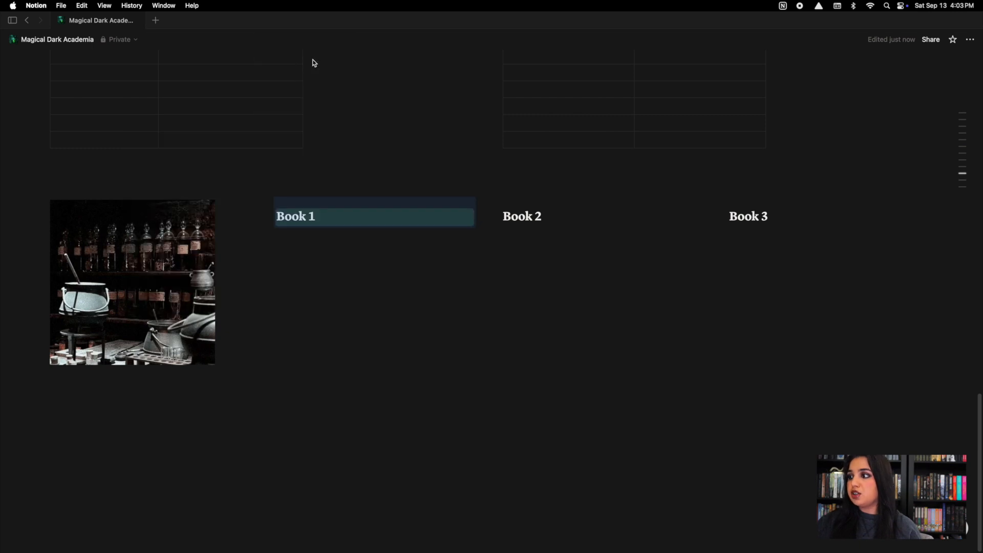
pyautogui.click(486, 217)
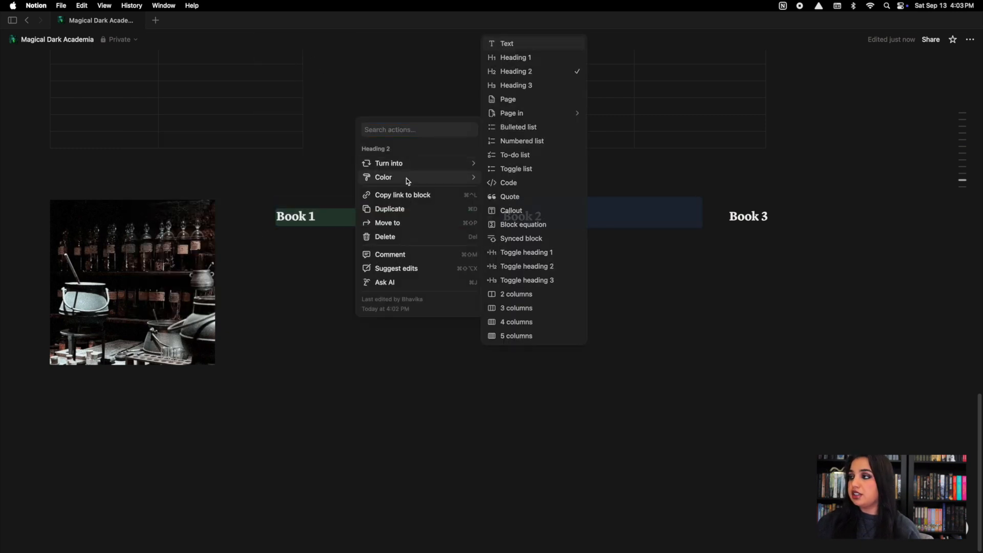
pyautogui.moveTo(404, 178)
pyautogui.click(533, 57)
pyautogui.click(717, 217)
pyautogui.moveTo(652, 158)
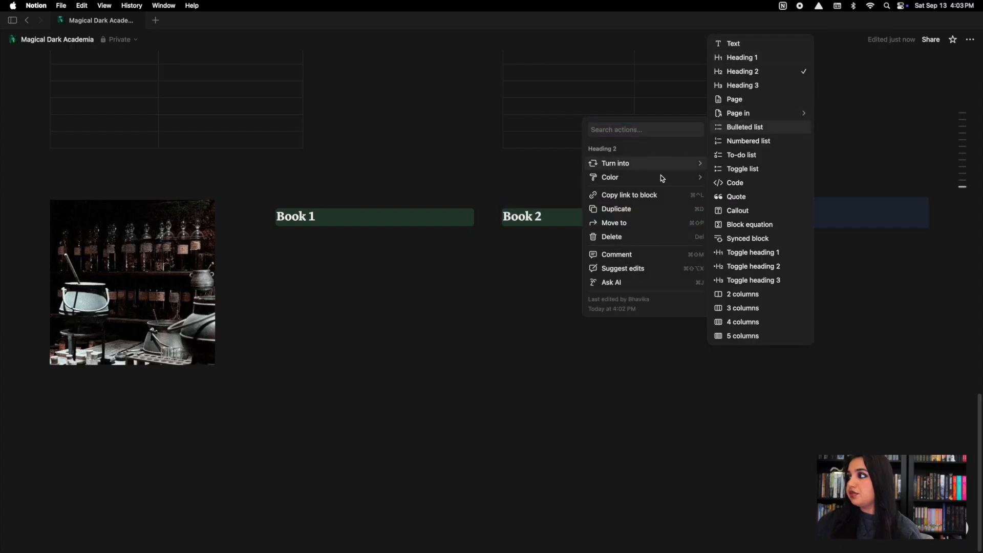
pyautogui.moveTo(660, 178)
pyautogui.click(748, 60)
pyautogui.click(823, 315)
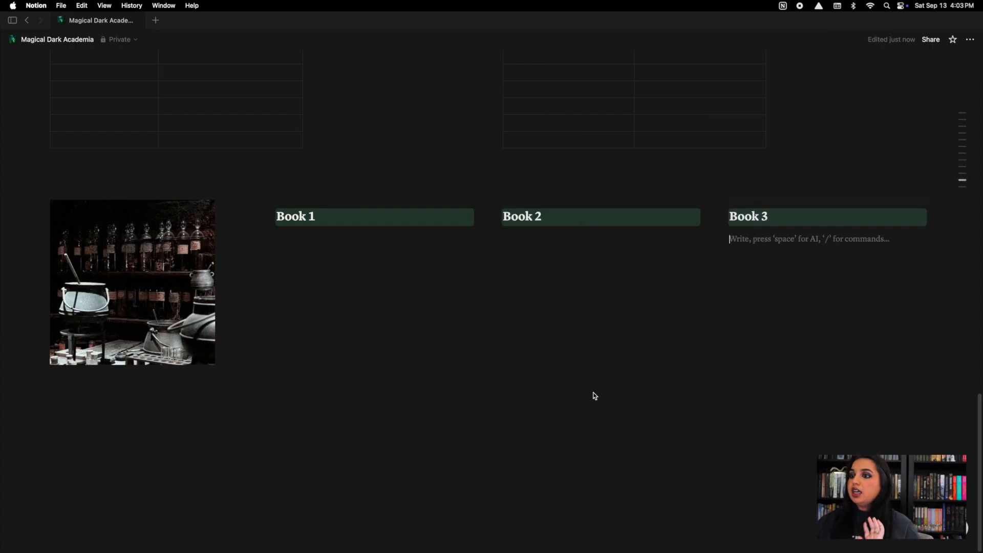
# Step: Insert the image IMG_3029.JPG from the Photos folder below the book section and shrink it to just under a quarter of the page width
pyautogui.click(190, 472)
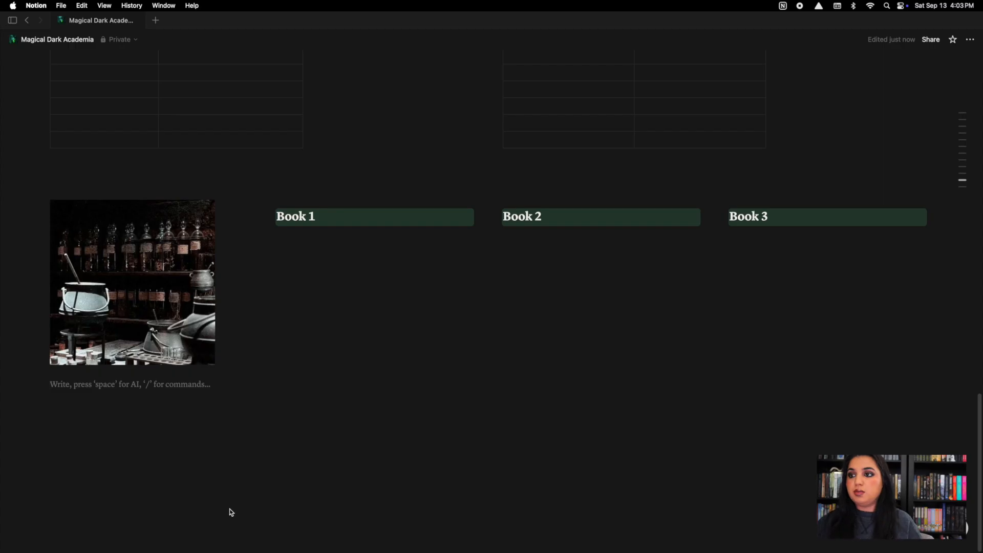
pyautogui.write('/im')
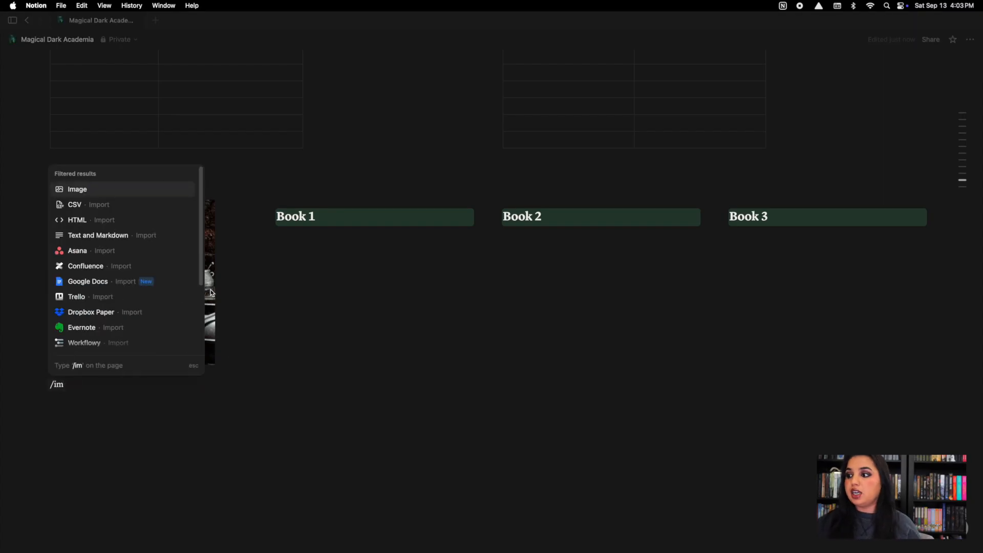
pyautogui.click(163, 191)
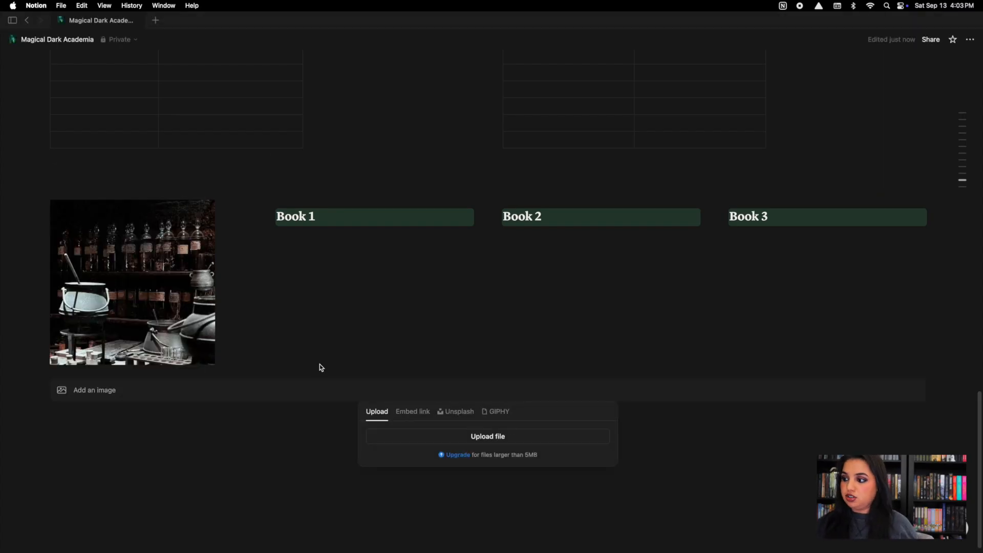
pyautogui.click(431, 438)
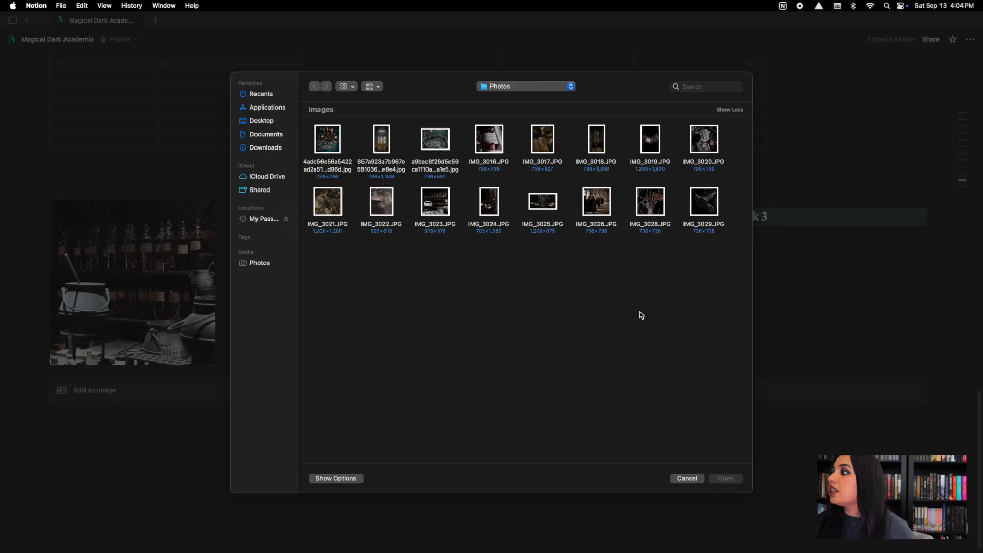
pyautogui.doubleClick(705, 201)
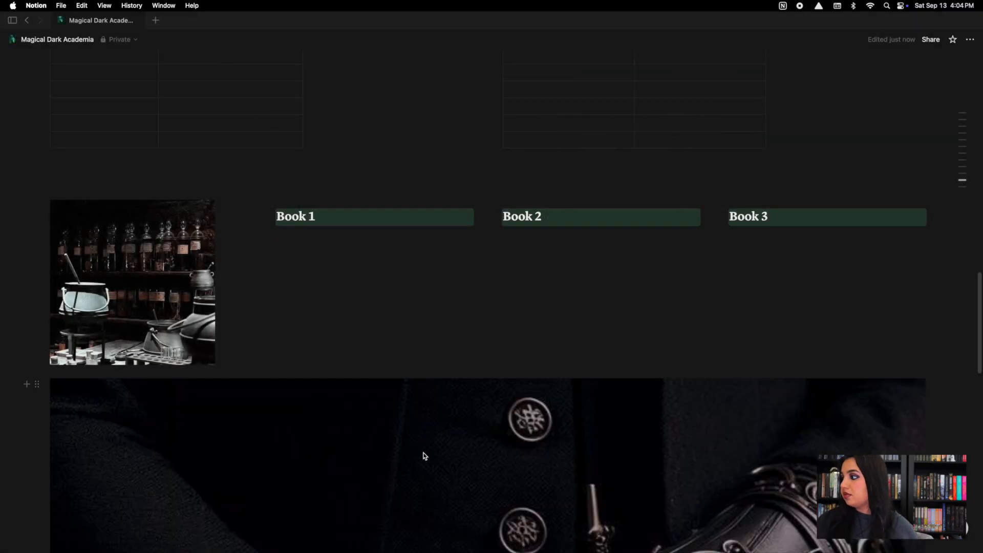
pyautogui.scroll(-8, 403, 457)
pyautogui.moveTo(922, 406); pyautogui.dragTo(577, 395)
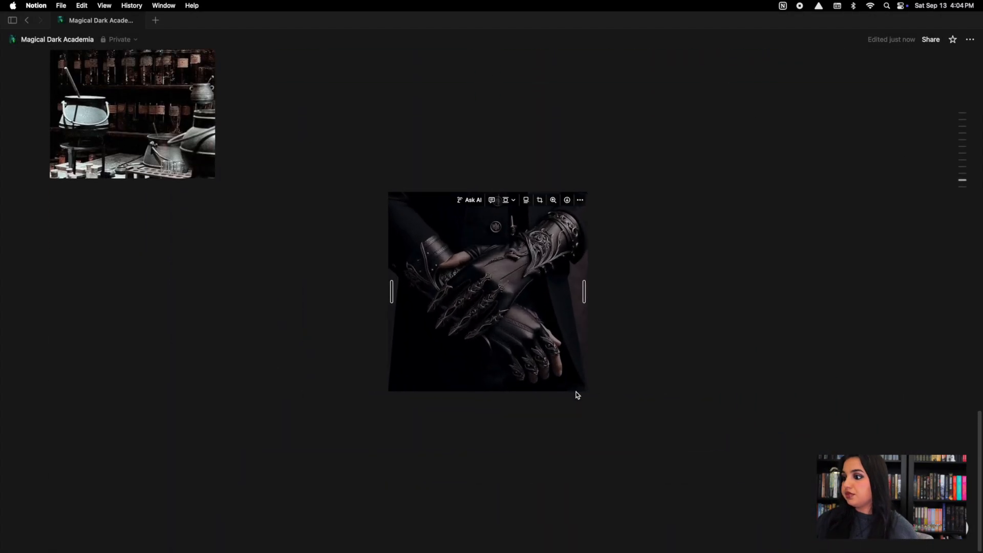
pyautogui.scroll(5, 577, 395)
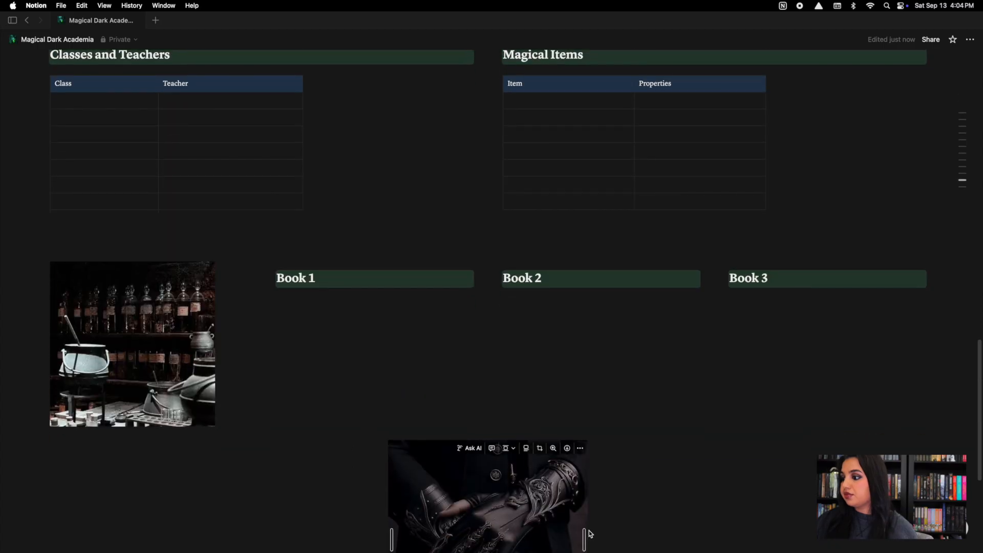
# Step: Move the gloved-hands image into its own column after Book 3, completing the row of book headings
pyautogui.scroll(-4, 589, 534)
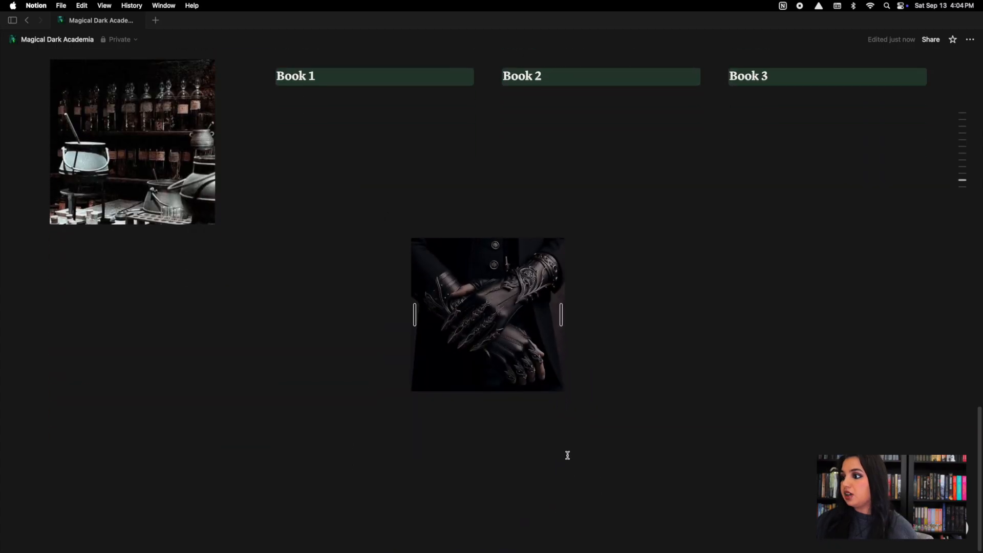
pyautogui.scroll(2, 566, 456)
pyautogui.moveTo(414, 340); pyautogui.dragTo(939, 176)
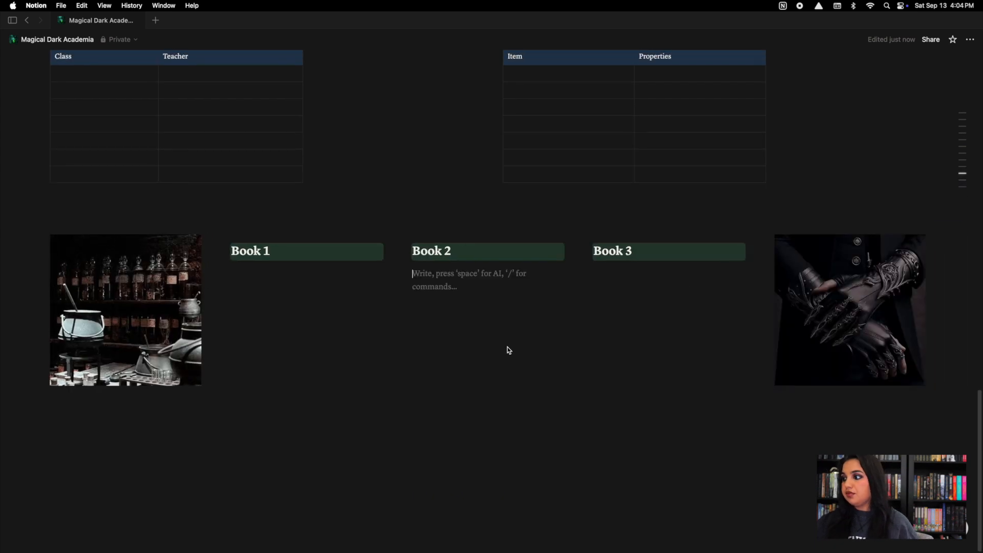
pyautogui.scroll(4, 533, 394)
pyautogui.scroll(-4, 597, 477)
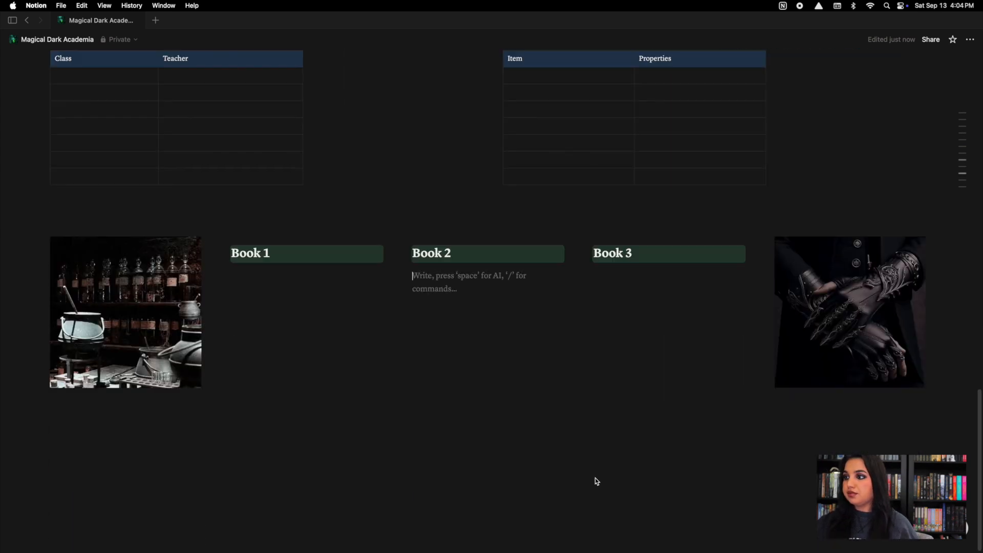
# Step: Delete one empty line between the Terminology table and the Classes and Teachers heading
pyautogui.scroll(7, 598, 477)
pyautogui.scroll(-3, 600, 481)
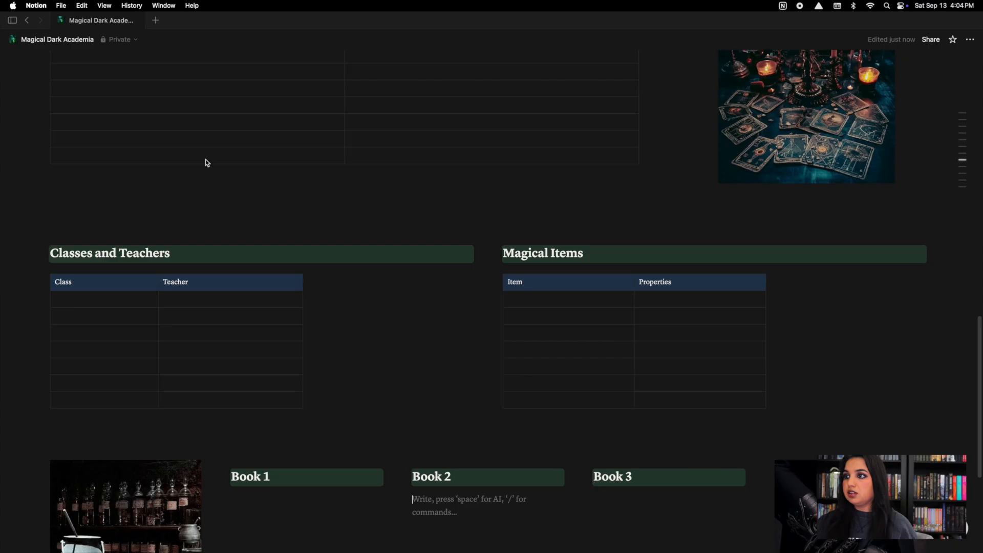
pyautogui.click(499, 233)
pyautogui.click(358, 200)
pyautogui.click(391, 215)
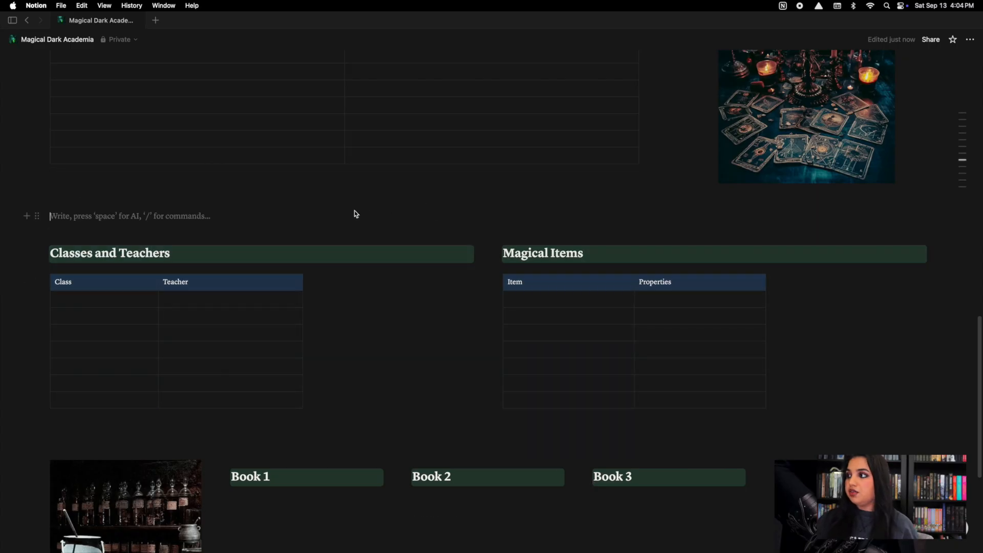
pyautogui.press('BackSpace')
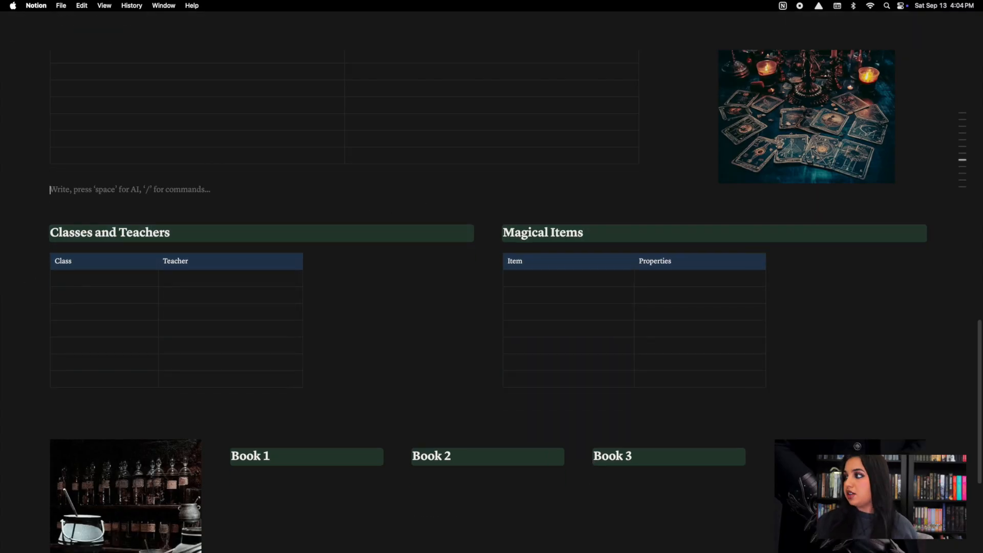
# Step: Shrink the candles and tarot cards image beside the Terminology table slightly
pyautogui.scroll(1, 769, 197)
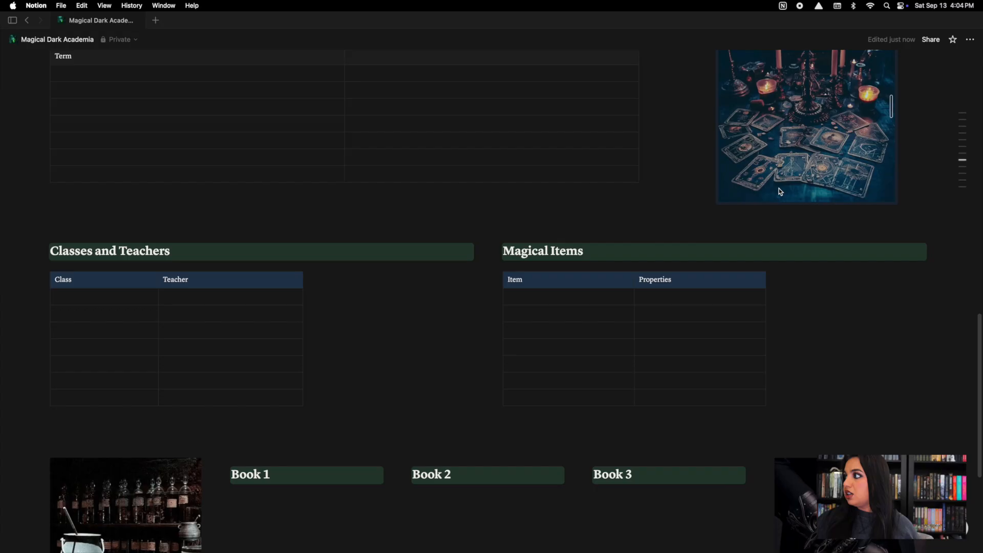
pyautogui.moveTo(894, 112); pyautogui.dragTo(881, 106)
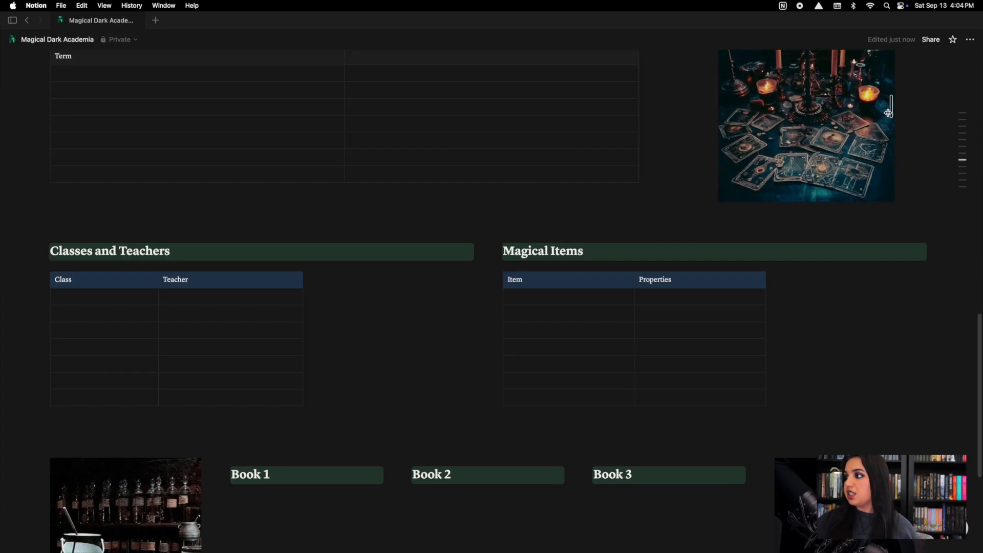
pyautogui.press('super+z')
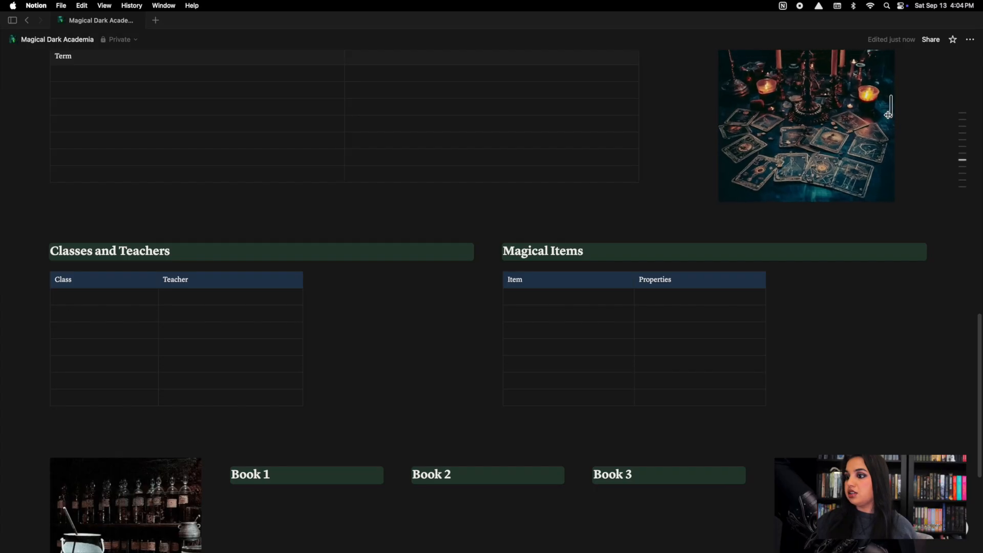
pyautogui.press('super+shift+z')
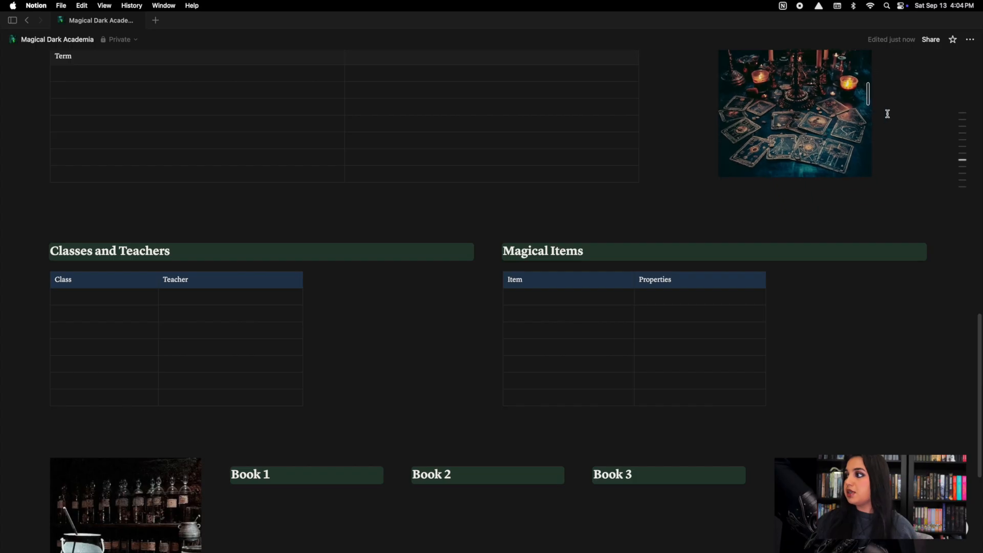
pyautogui.click(786, 195)
# Step: Widen the Properties column until the Magical Items table spans the full width of its heading
pyautogui.scroll(3, 786, 195)
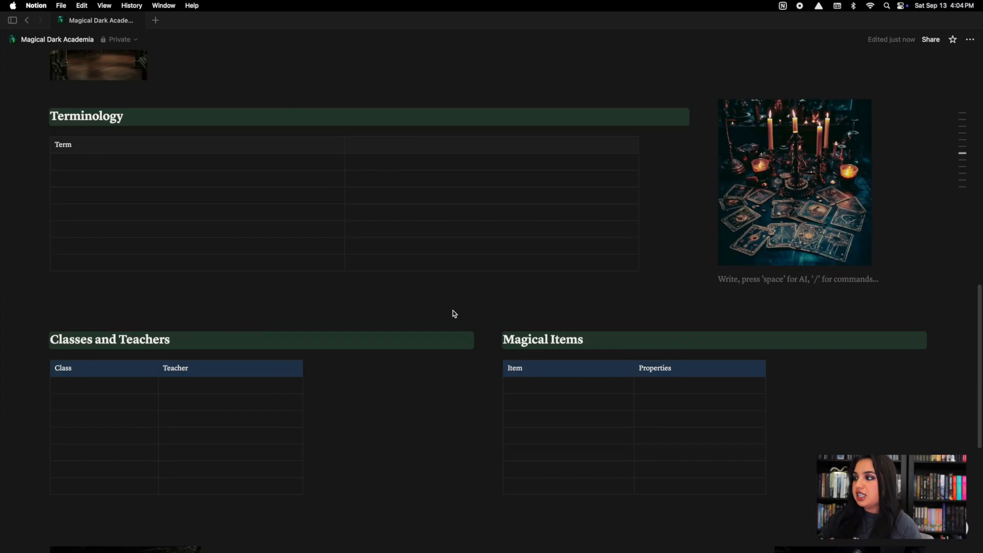
pyautogui.scroll(6, 451, 314)
pyautogui.scroll(12, 491, 307)
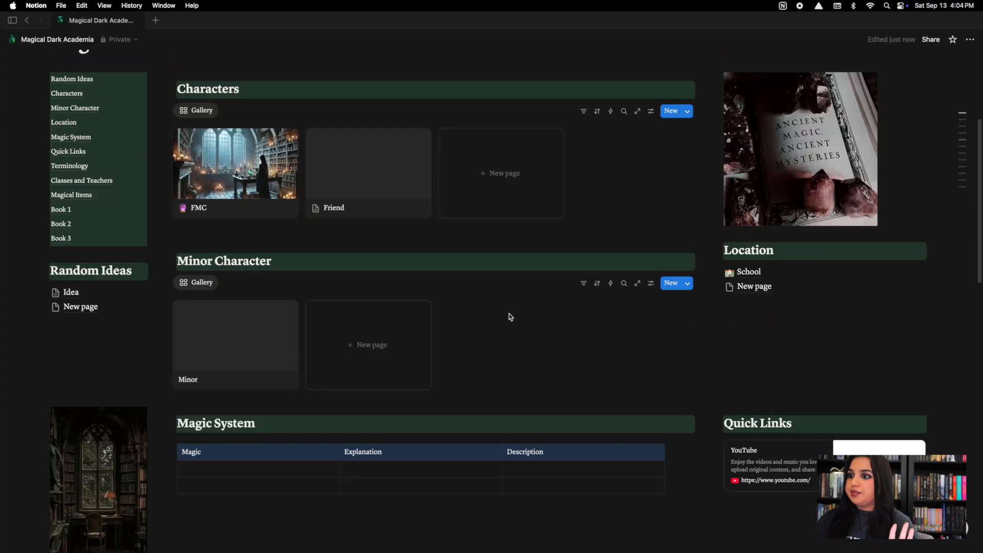
pyautogui.scroll(-6, 542, 355)
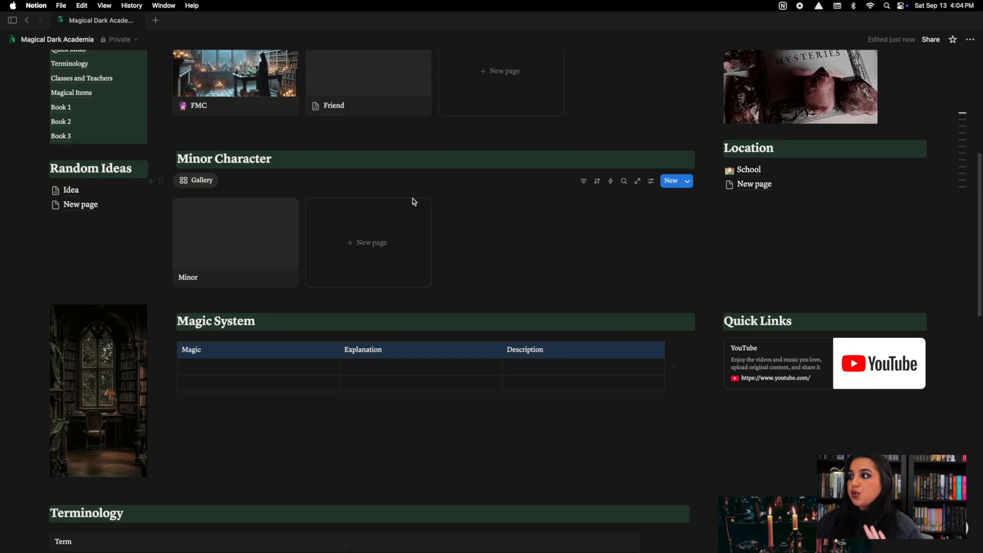
pyautogui.scroll(-13, 103, 350)
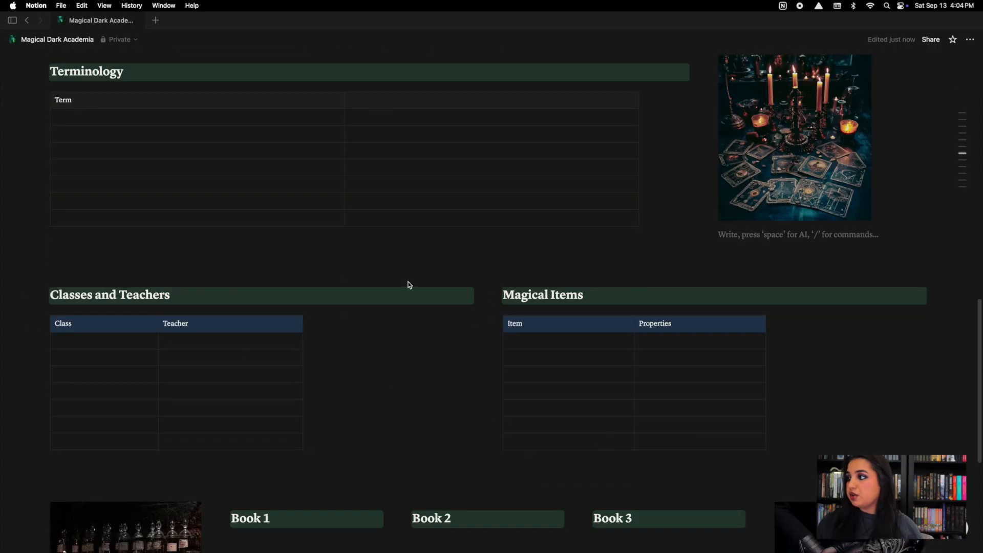
pyautogui.scroll(-4, 889, 430)
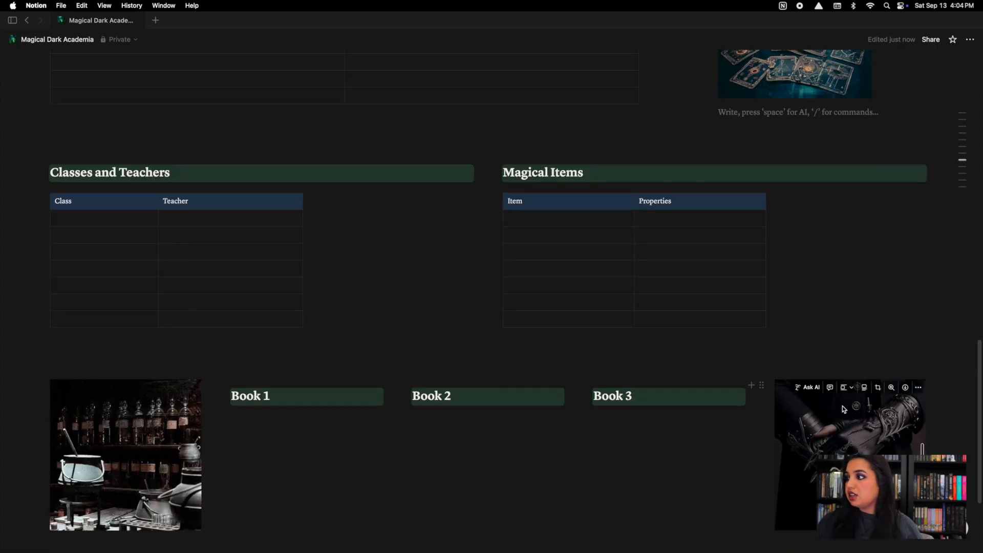
pyautogui.click(764, 252)
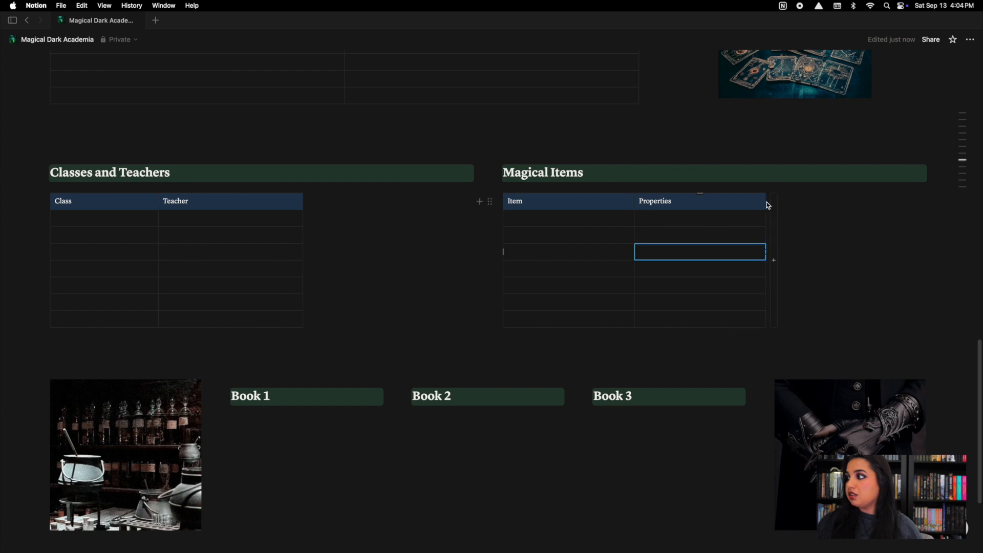
pyautogui.moveTo(766, 202); pyautogui.dragTo(925, 202)
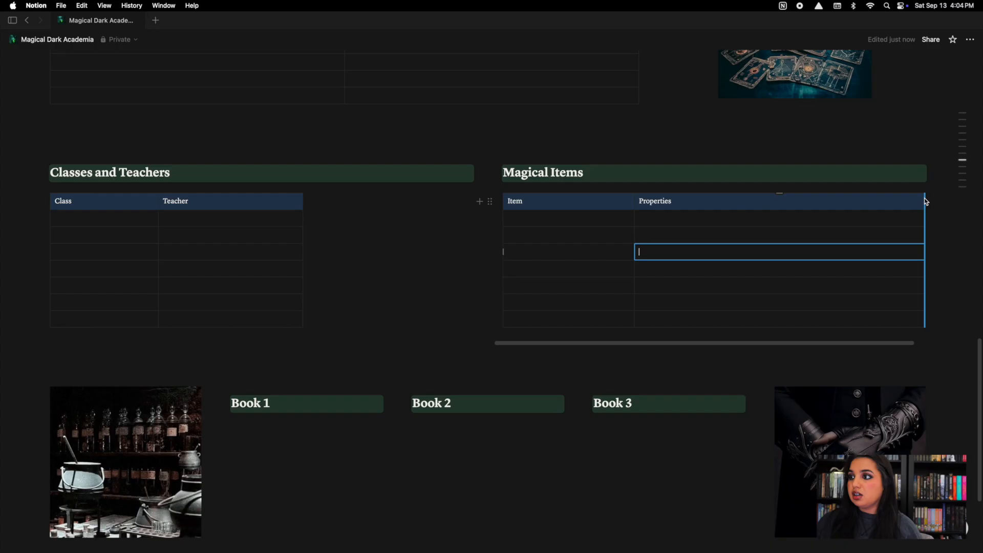
# Step: Widen the Book 1 column slightly and the Teacher column until the Classes and Teachers table nearly spans its heading
pyautogui.click(302, 204)
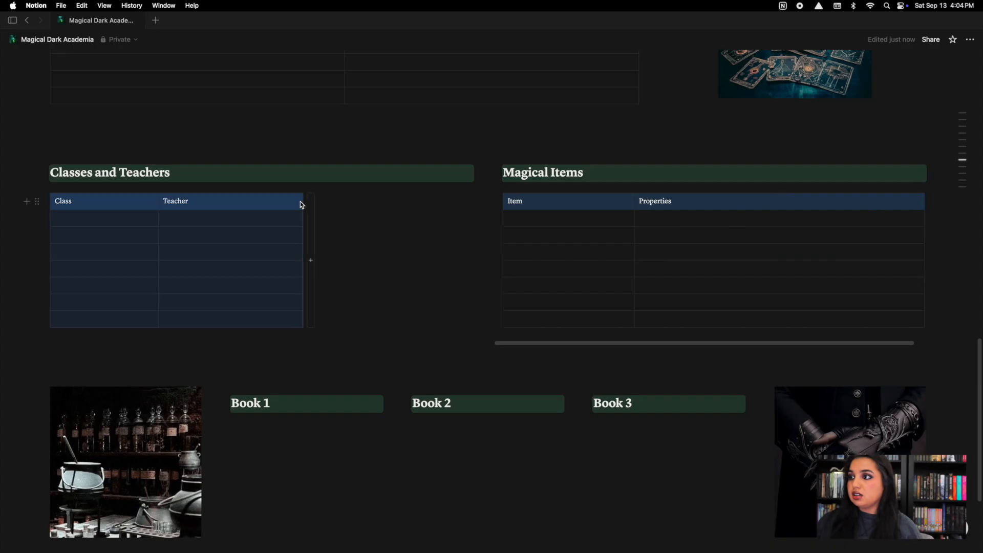
pyautogui.click(303, 201)
pyautogui.moveTo(303, 210); pyautogui.dragTo(331, 214)
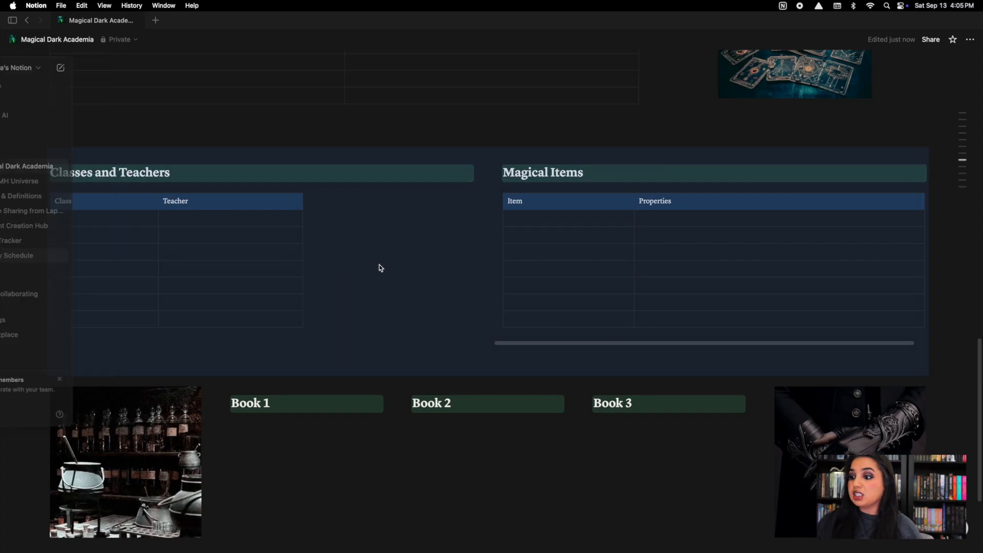
pyautogui.moveTo(398, 474); pyautogui.dragTo(417, 487)
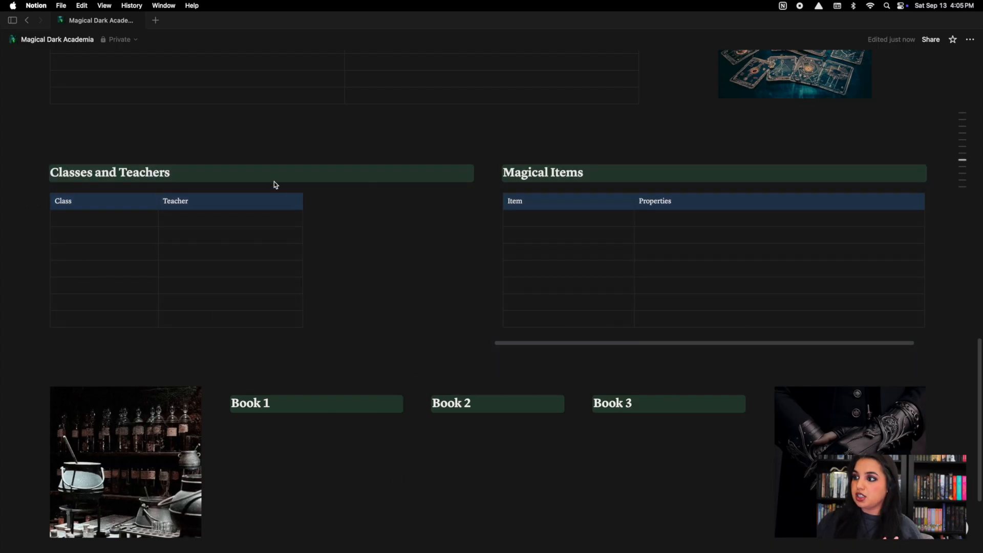
pyautogui.click(304, 209)
pyautogui.click(302, 217)
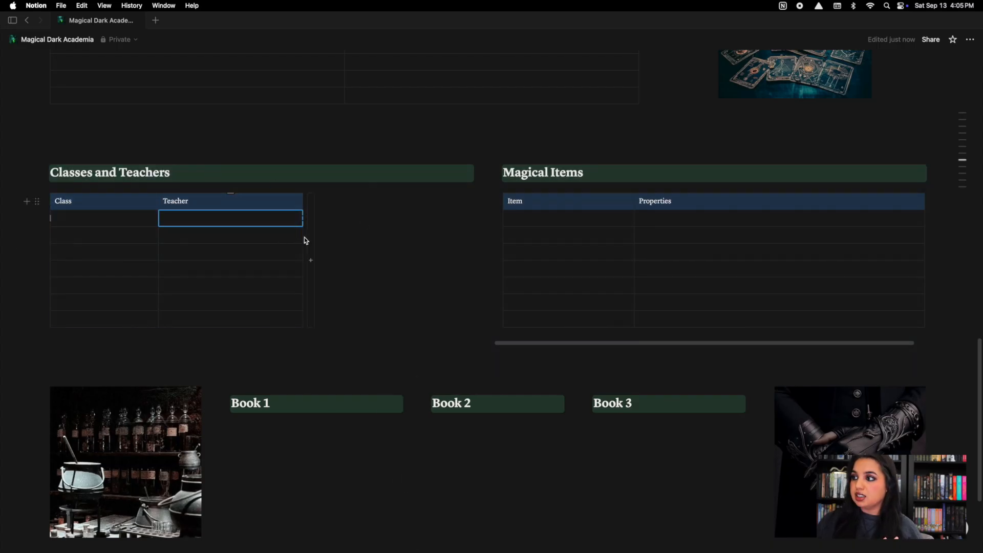
pyautogui.moveTo(302, 237); pyautogui.dragTo(466, 238)
pyautogui.click(502, 365)
# Step: Add an untitled subpage under the Book 1 heading and return to the Magical Dark Academia page
pyautogui.scroll(-3, 398, 400)
pyautogui.click(264, 285)
pyautogui.write('/')
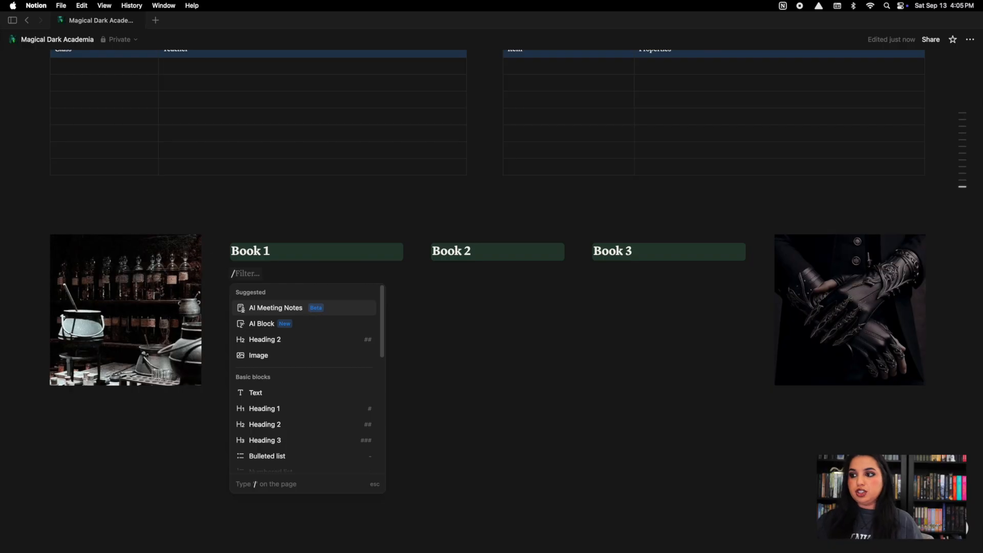
pyautogui.write('page')
pyautogui.press('Return')
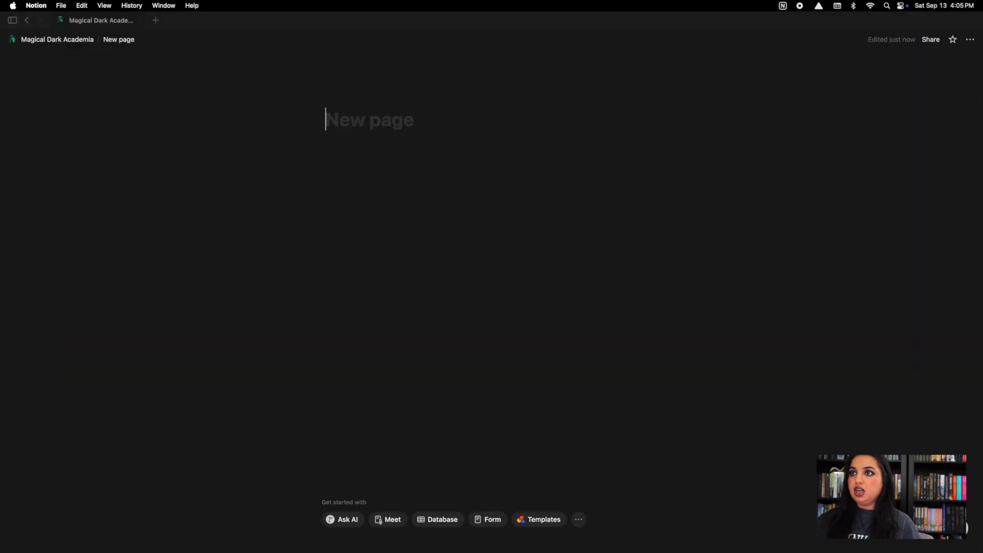
pyautogui.click(57, 40)
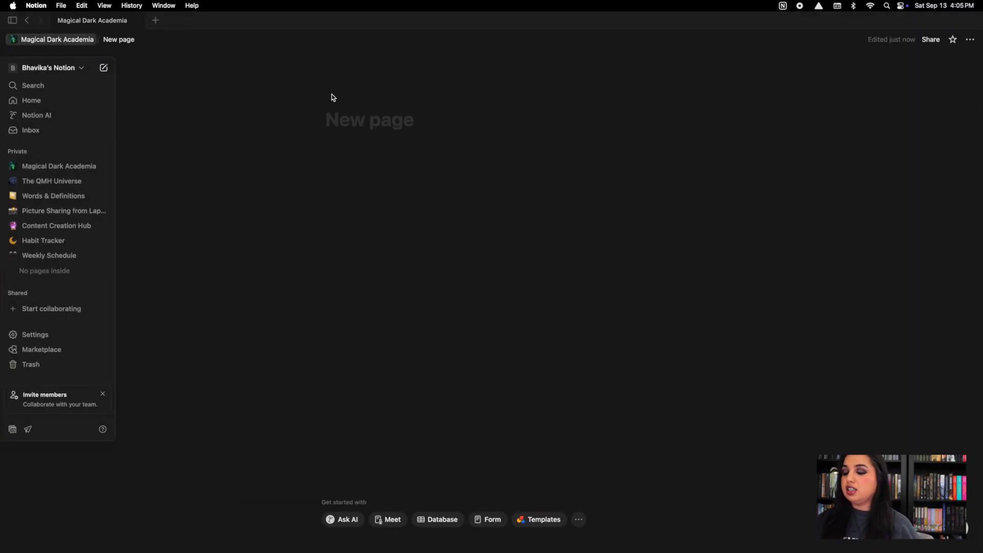
pyautogui.scroll(-20, 617, 321)
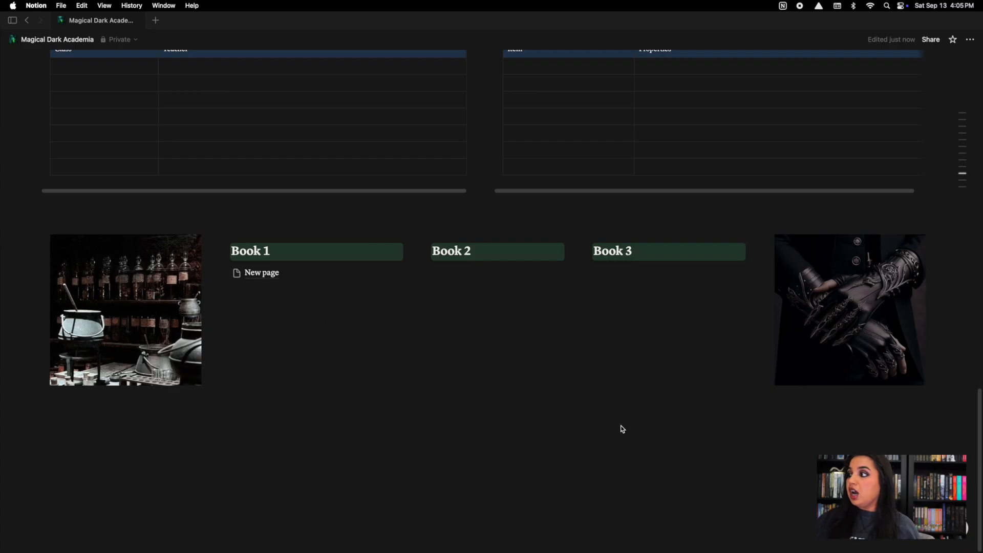
# Step: Review the whole page layout, from the cover and table of contents through the galleries and tables to the book sections
pyautogui.scroll(10, 616, 430)
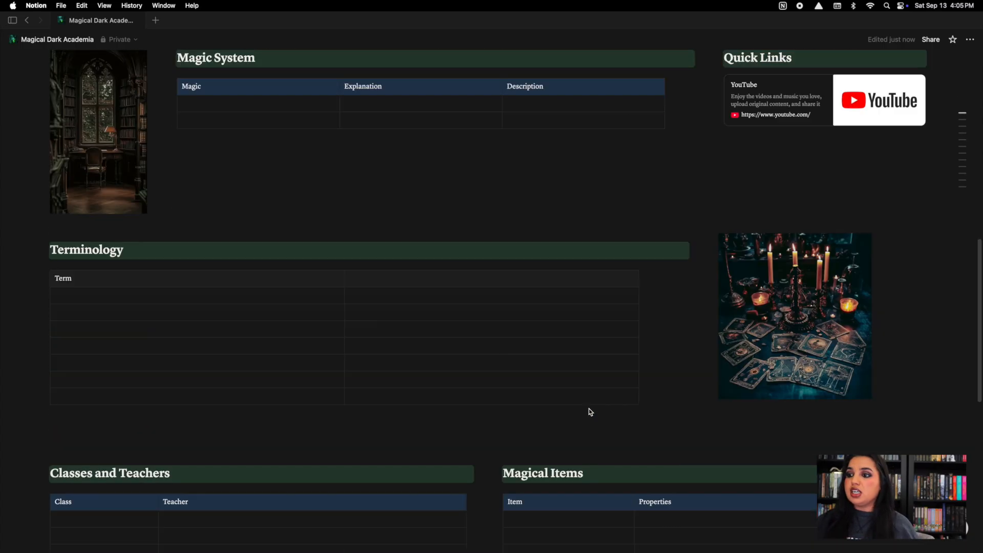
pyautogui.scroll(-8, 591, 411)
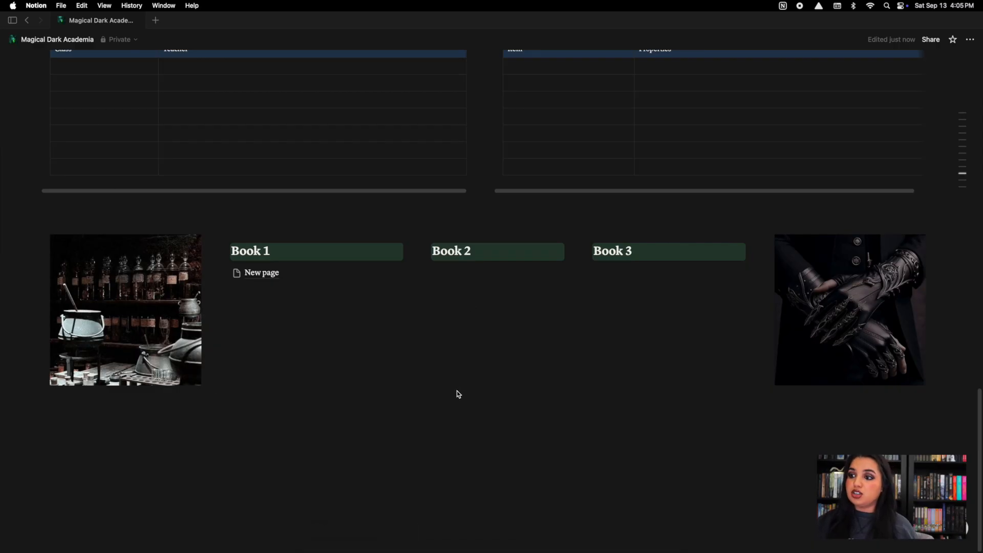
pyautogui.scroll(1, 371, 478)
pyautogui.scroll(-1, 371, 477)
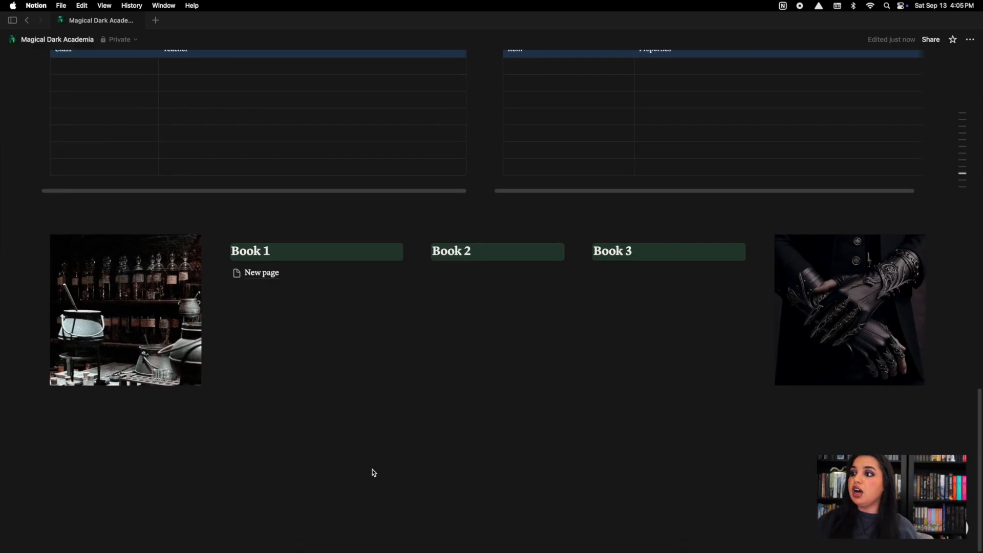
pyautogui.scroll(20, 392, 482)
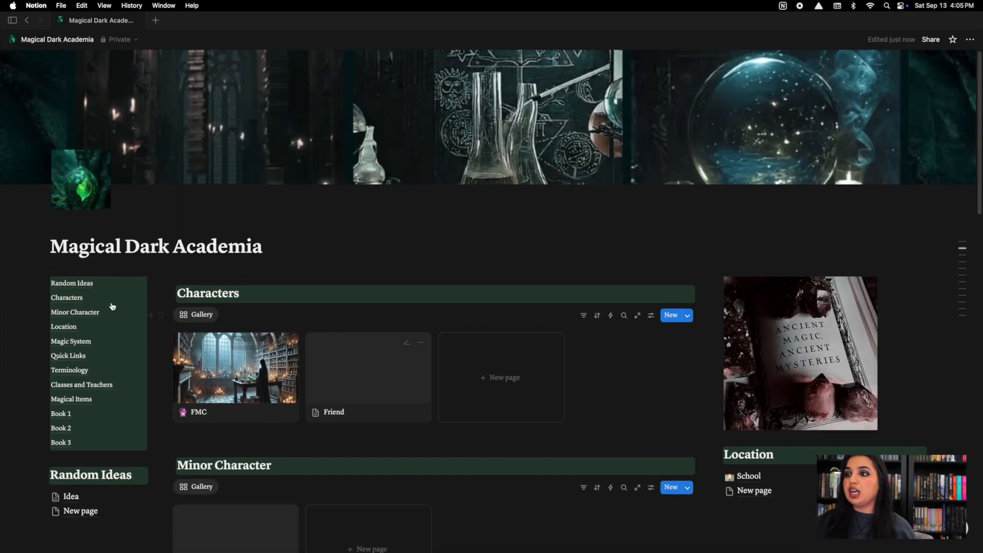
pyautogui.scroll(-5, 351, 255)
pyautogui.scroll(3, 597, 274)
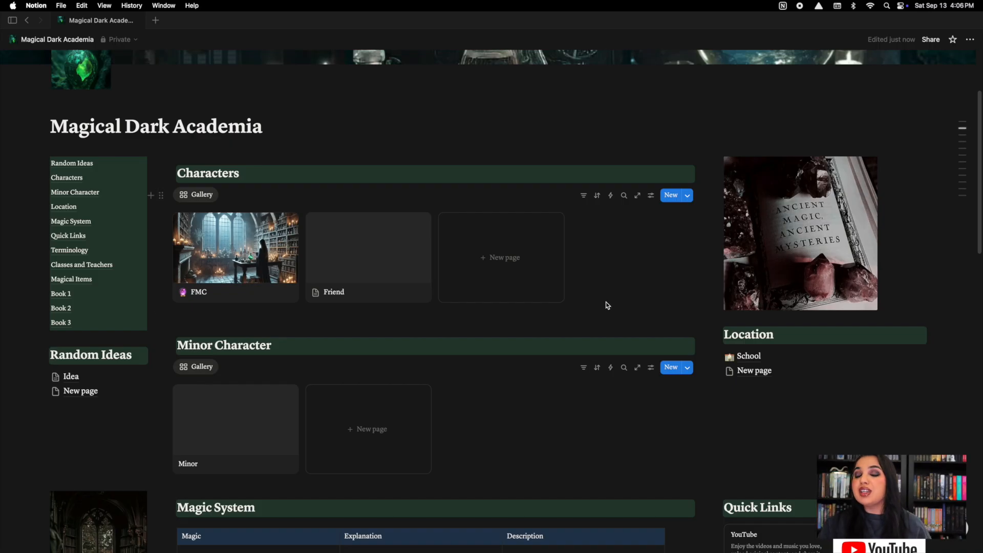
pyautogui.scroll(3, 482, 302)
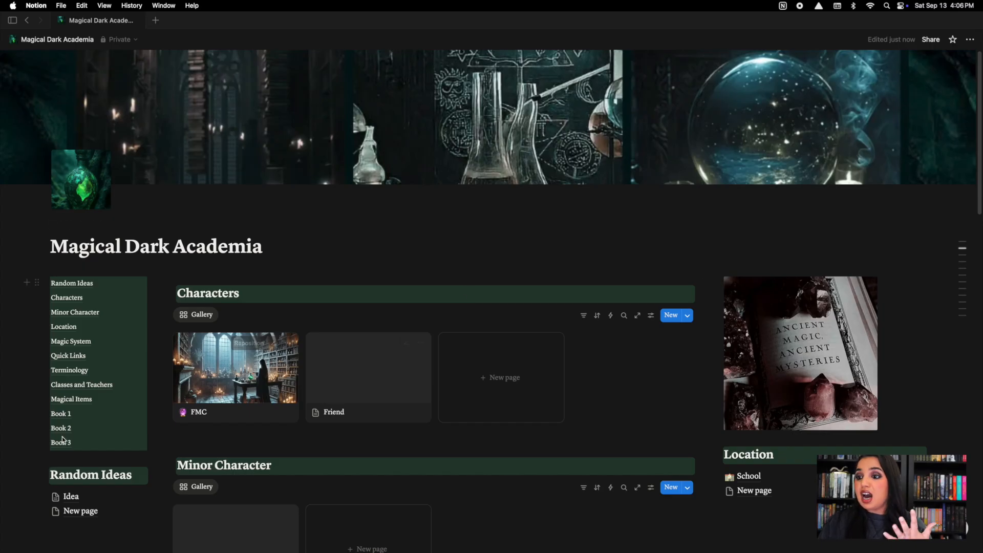
pyautogui.scroll(-10, 409, 500)
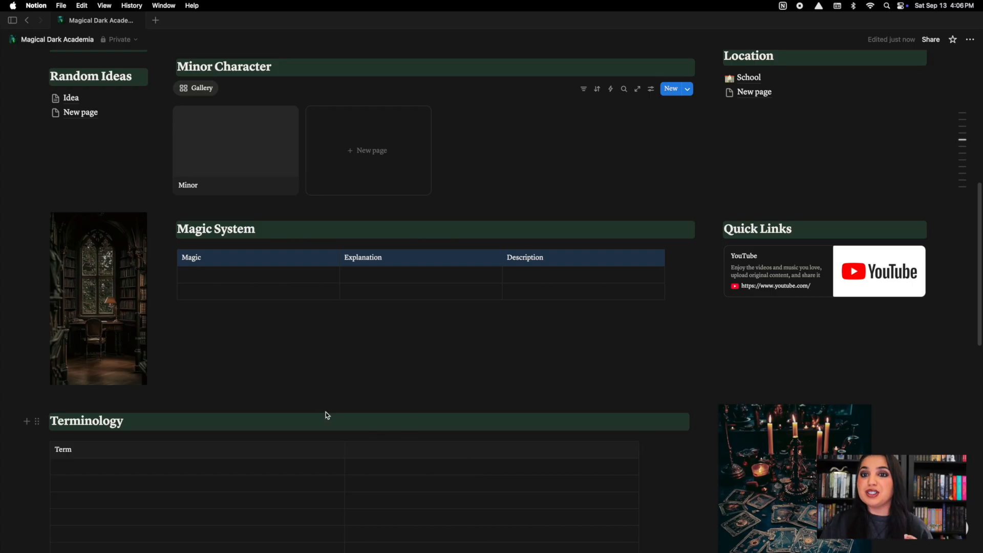
pyautogui.scroll(-9, 894, 400)
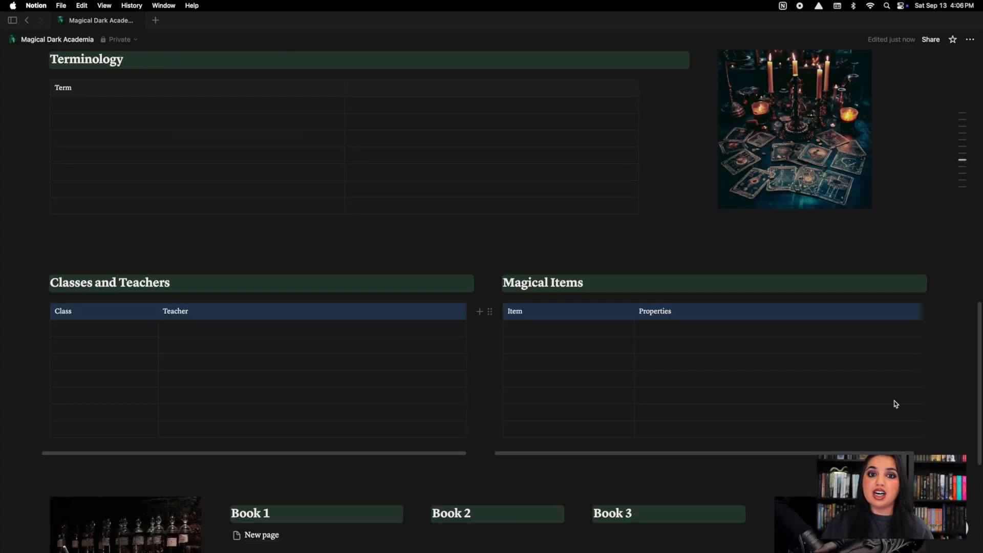
pyautogui.scroll(1, 925, 406)
pyautogui.scroll(10, 927, 409)
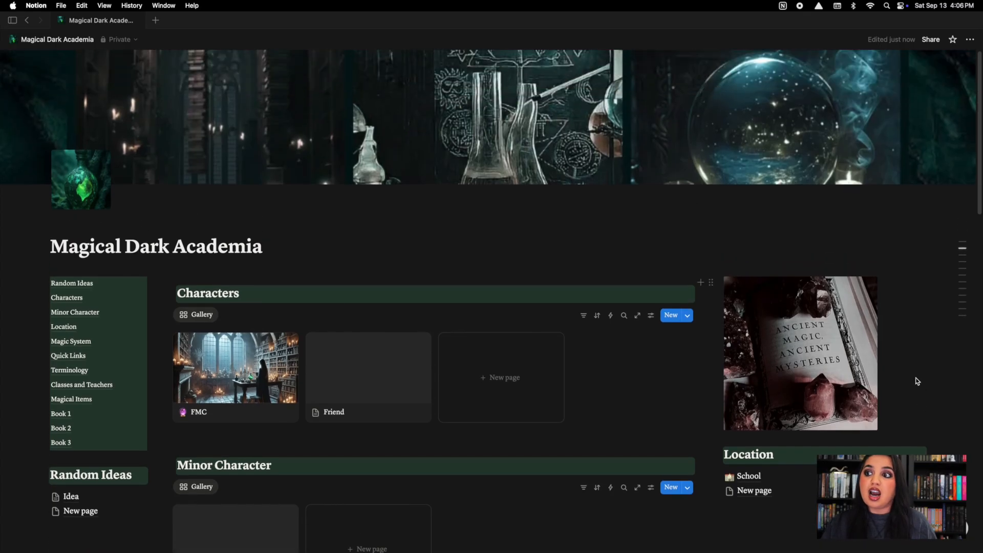